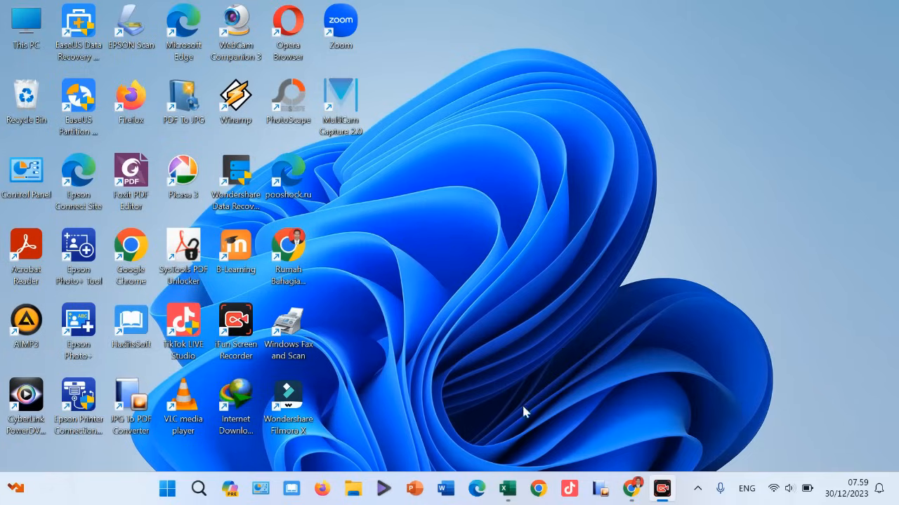
Switch to the Excel task-description workbook and add Ahli Utama, Ahli Pertama and Ahli Muda to the PELAKSANA KEGIATAN filter
{"action": "left_click", "coordinate": [508, 488]}
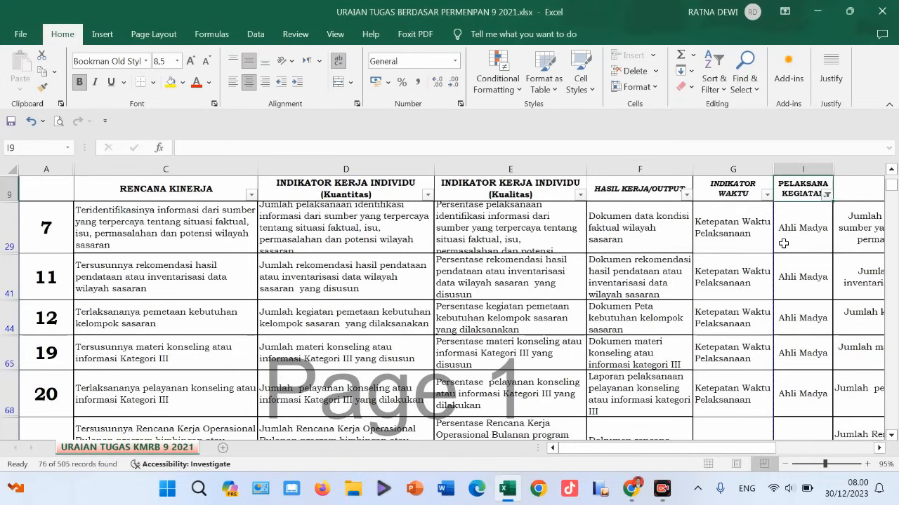
{"action": "left_click", "coordinate": [829, 196]}
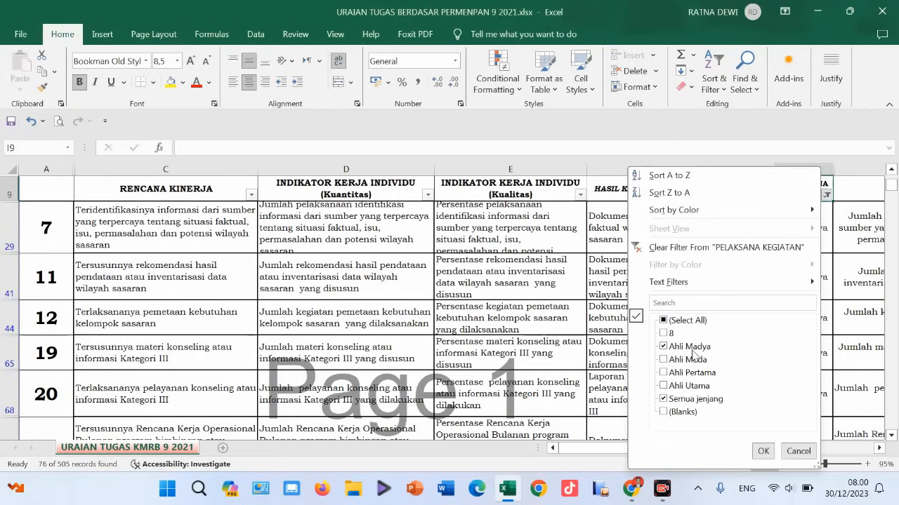
{"action": "left_click", "coordinate": [670, 385]}
{"action": "left_click", "coordinate": [666, 373]}
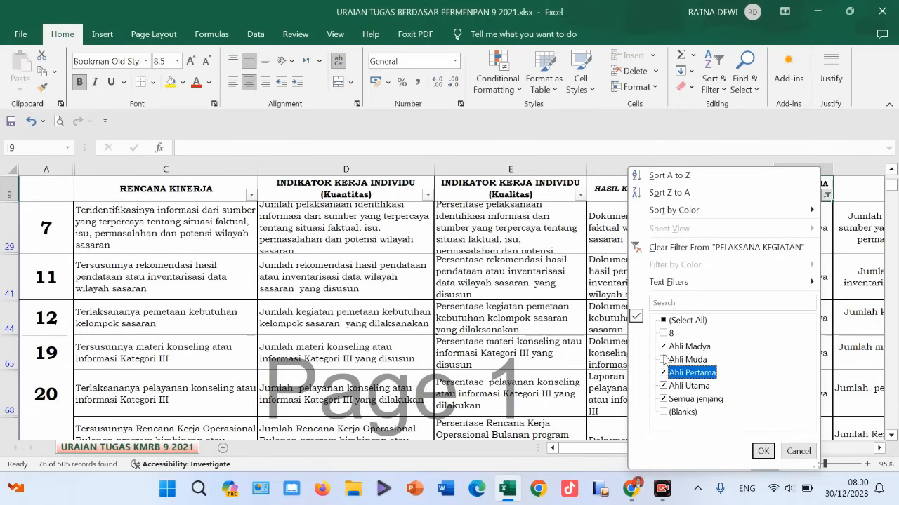
{"action": "left_click", "coordinate": [665, 359]}
{"action": "left_click", "coordinate": [762, 450]}
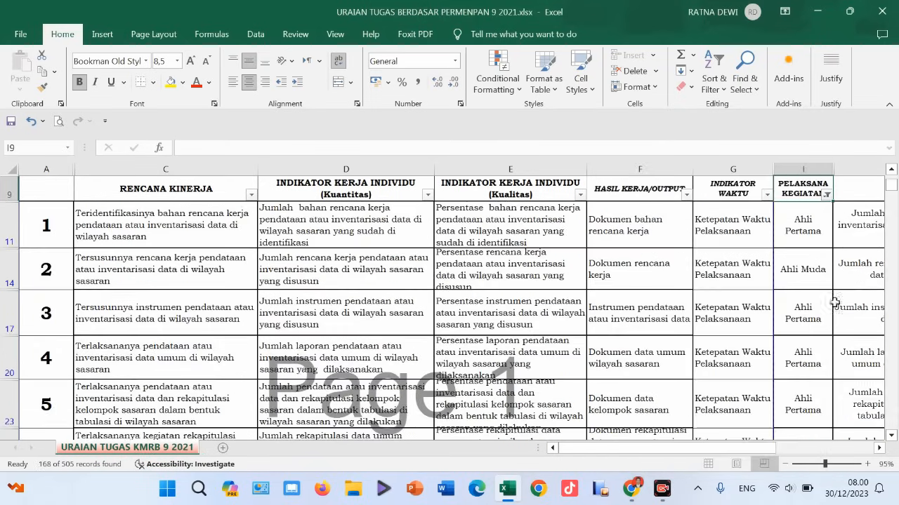
Restrict the PELAKSANA KEGIATAN filter to Ahli Madya and Semua jenjang only
{"action": "left_click", "coordinate": [827, 197]}
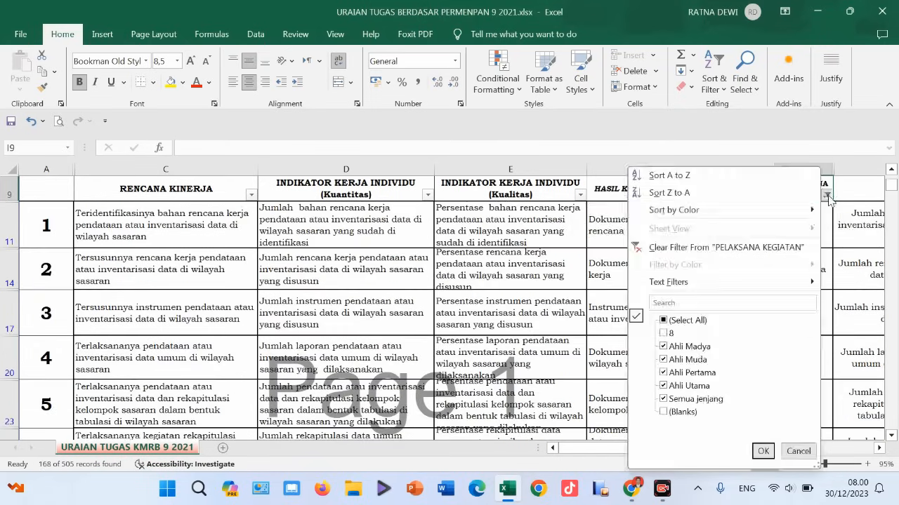
{"action": "left_click", "coordinate": [663, 359]}
{"action": "left_click", "coordinate": [664, 373]}
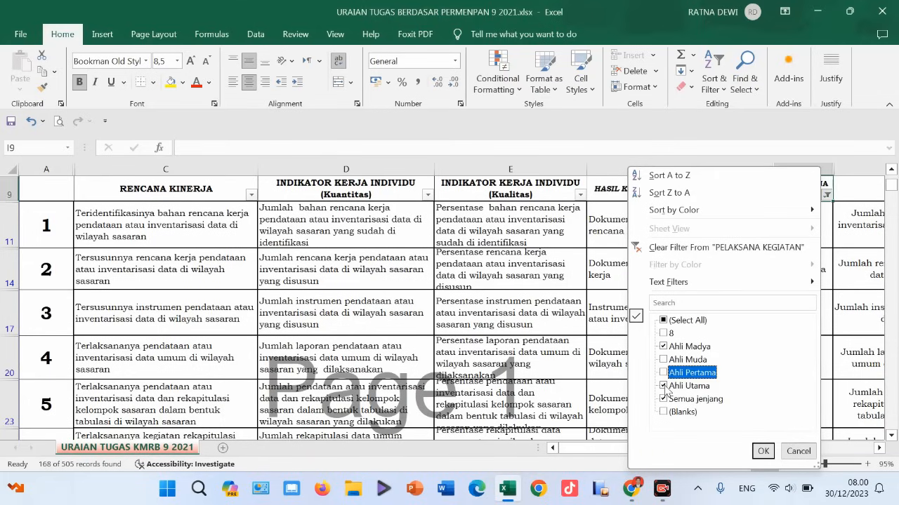
{"action": "left_click", "coordinate": [664, 386]}
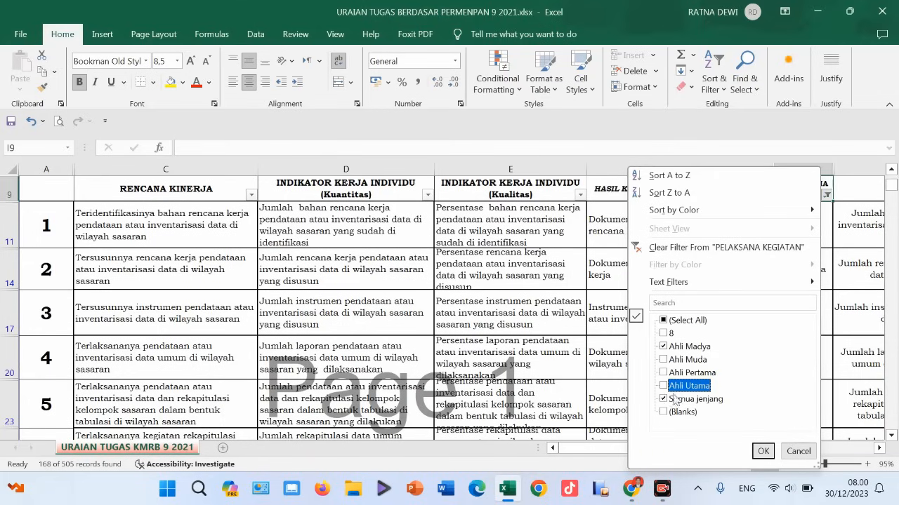
{"action": "left_click", "coordinate": [763, 451]}
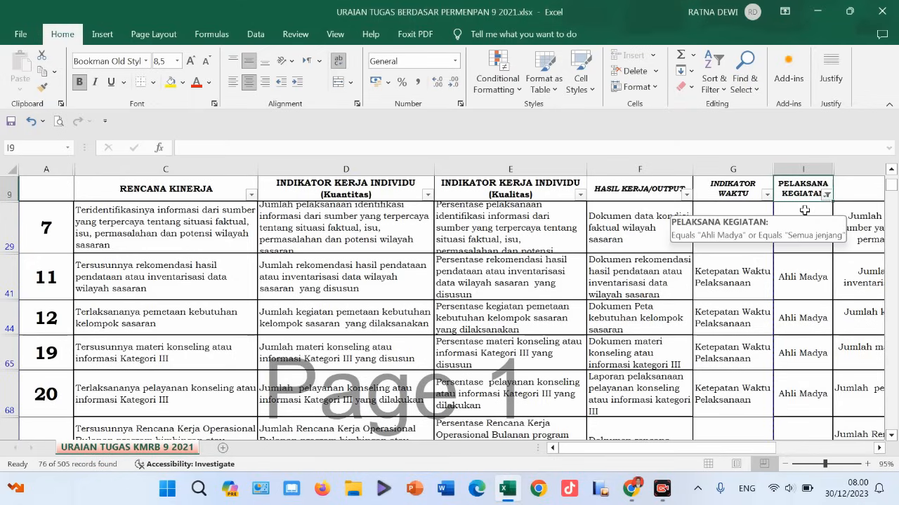
{"action": "left_click", "coordinate": [827, 194]}
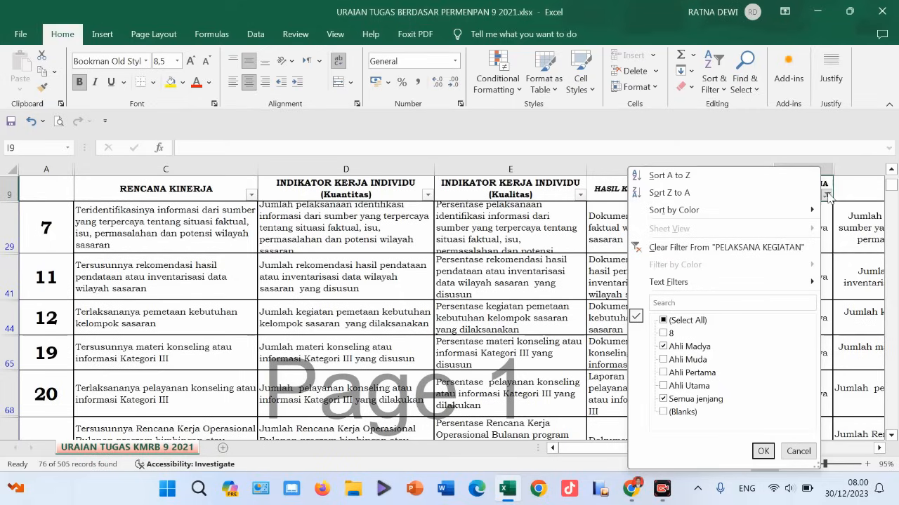
{"action": "left_click", "coordinate": [763, 452]}
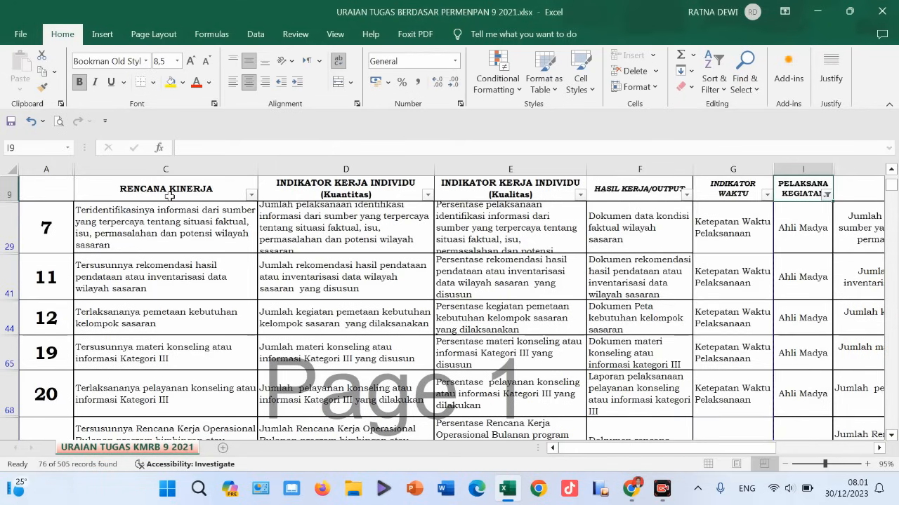
Change the heading in cell C9 to RENCANA HASIL KINERJA
{"action": "double_click", "coordinate": [209, 193]}
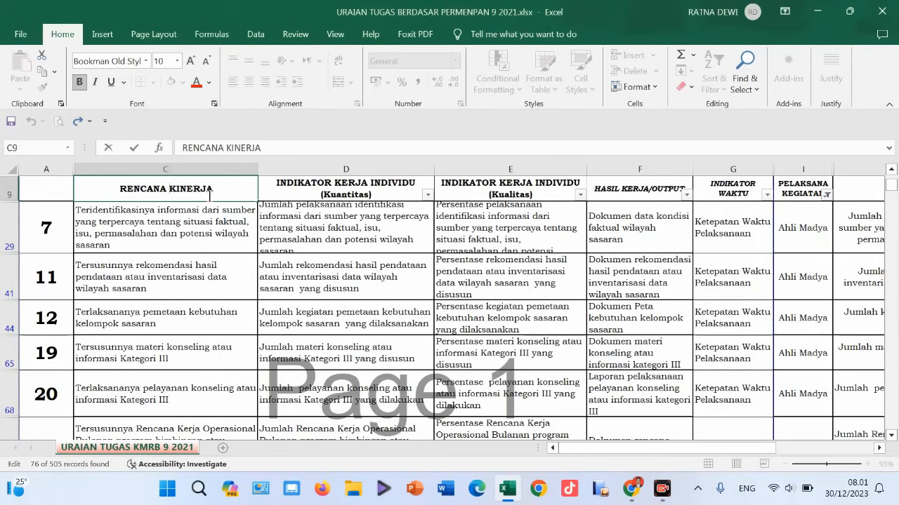
{"action": "type", "text": "HASIL"}
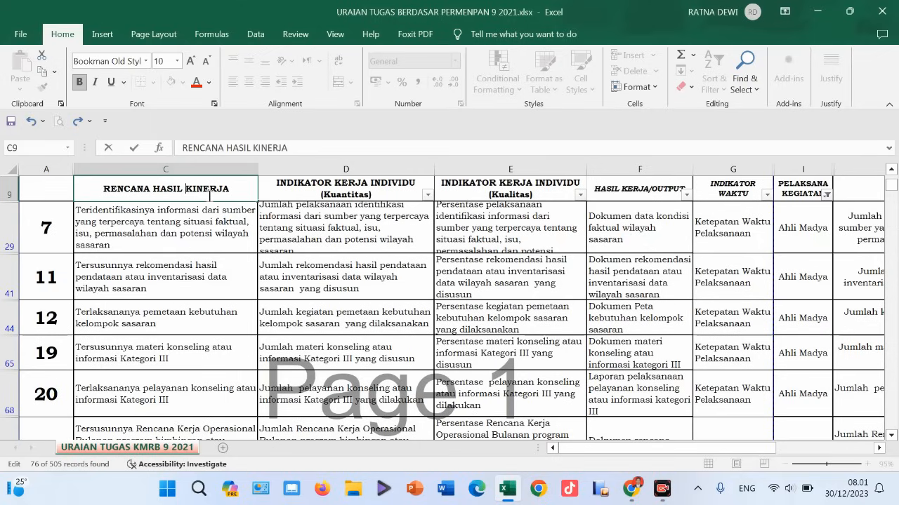
{"action": "left_click", "coordinate": [228, 218]}
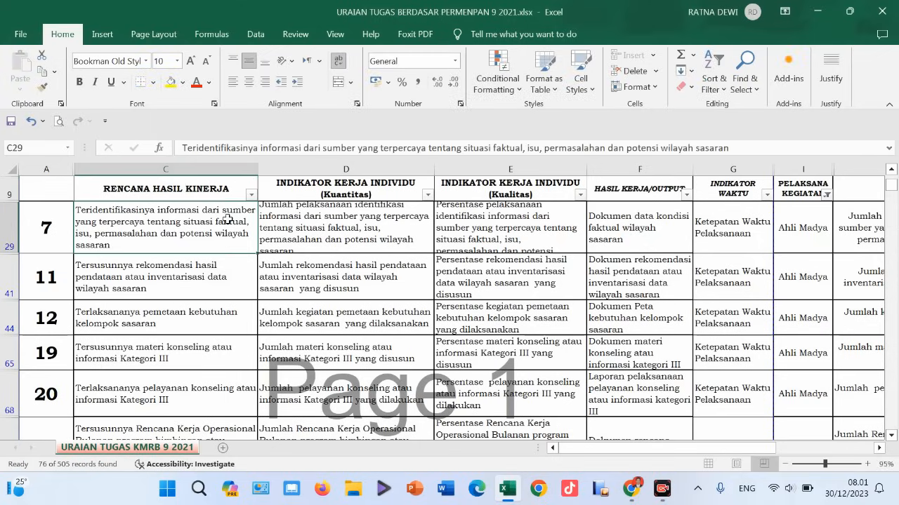
Review the quantity, quality, output and time indicator columns and browse the filtered task rows for Ahli Madya and Semua jenjang
{"action": "left_click", "coordinate": [303, 188]}
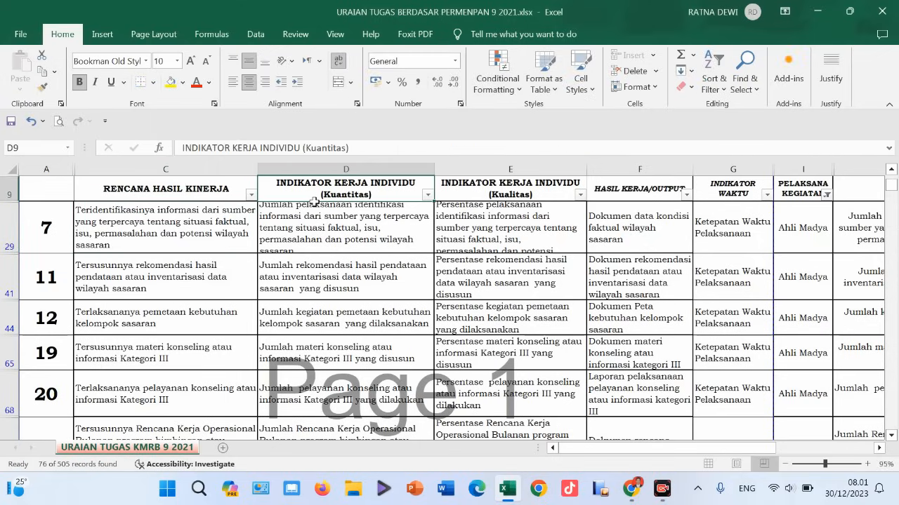
{"action": "left_click", "coordinate": [476, 195]}
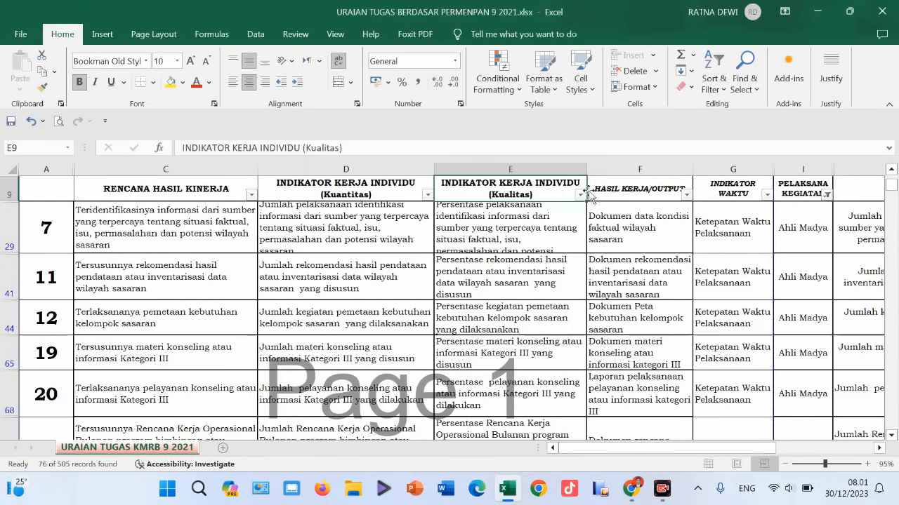
{"action": "left_click", "coordinate": [613, 197]}
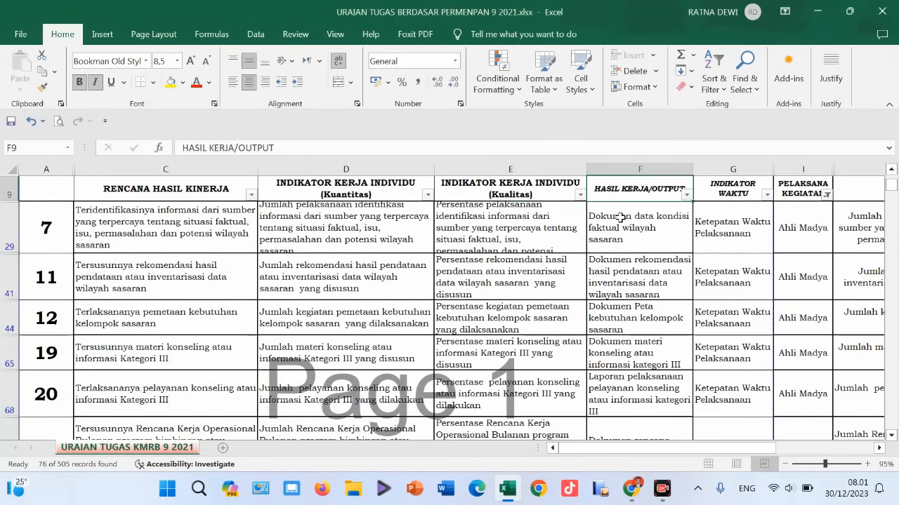
{"action": "left_click", "coordinate": [710, 186]}
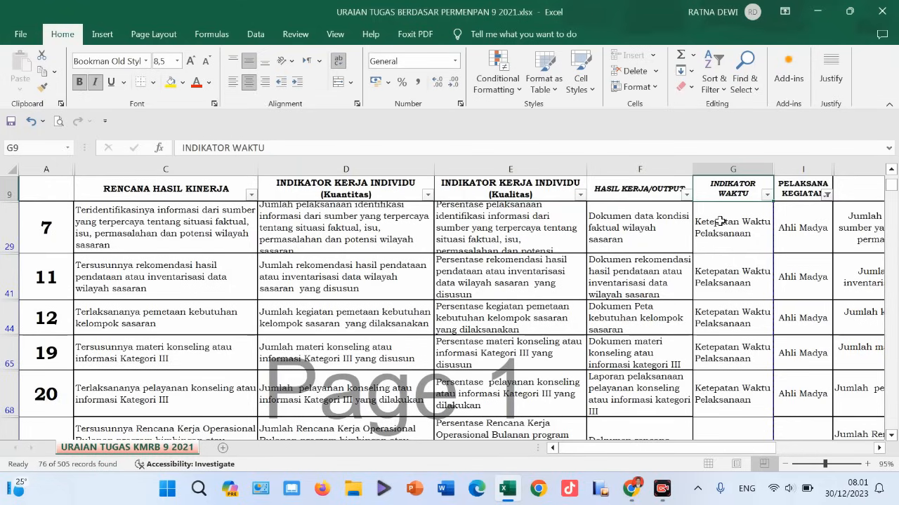
{"action": "left_click", "coordinate": [719, 221]}
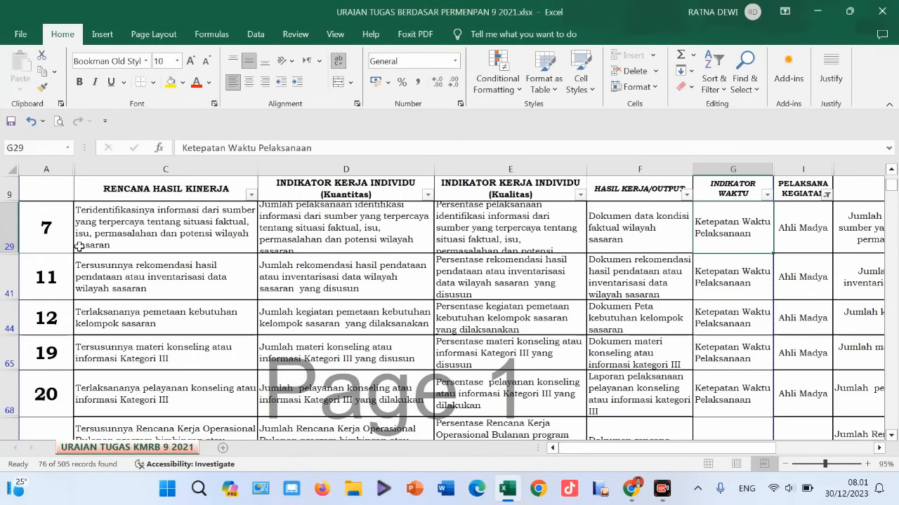
{"action": "scroll", "coordinate": [118, 279], "scroll_direction": "down", "scroll_amount": 7}
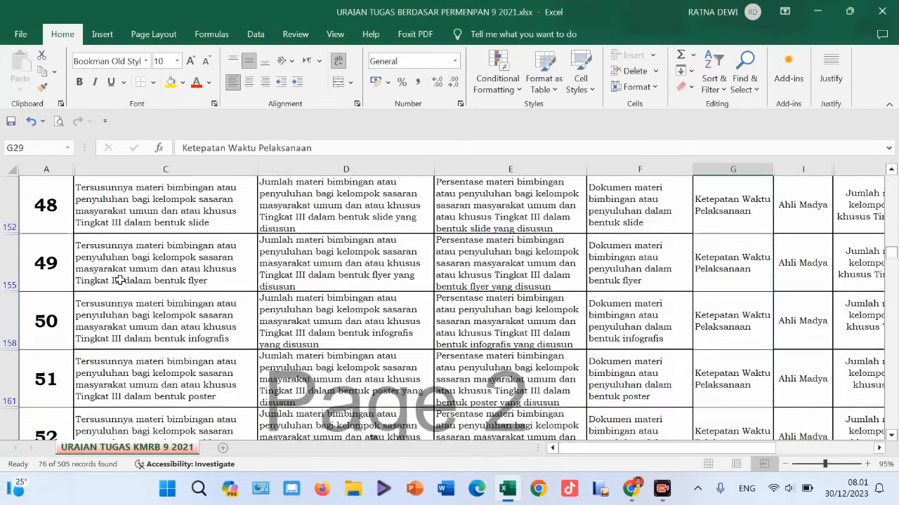
{"action": "scroll", "coordinate": [120, 279], "scroll_direction": "down", "scroll_amount": 3}
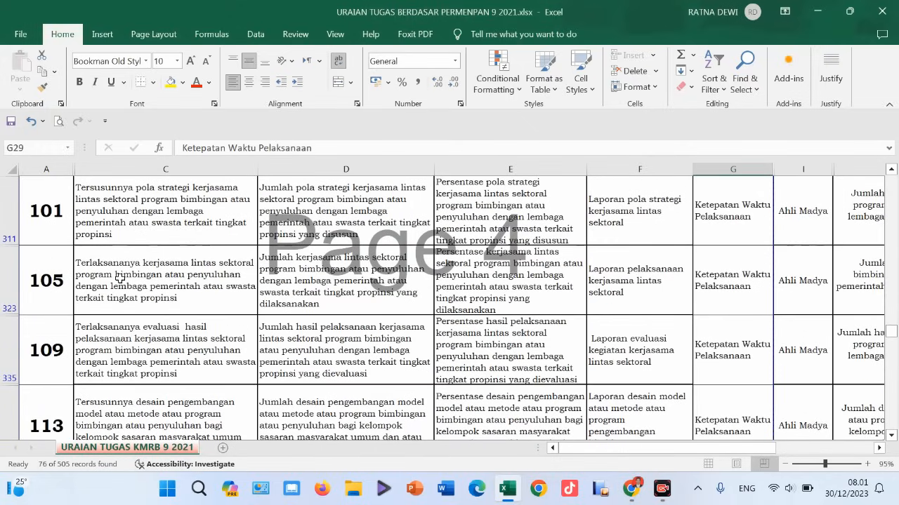
{"action": "scroll", "coordinate": [120, 279], "scroll_direction": "down", "scroll_amount": 5}
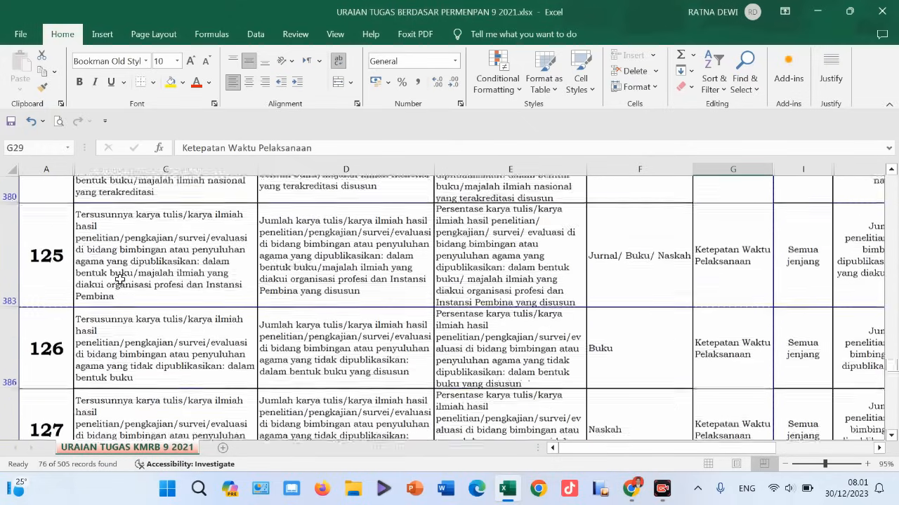
{"action": "scroll", "coordinate": [120, 279], "scroll_direction": "down", "scroll_amount": 2}
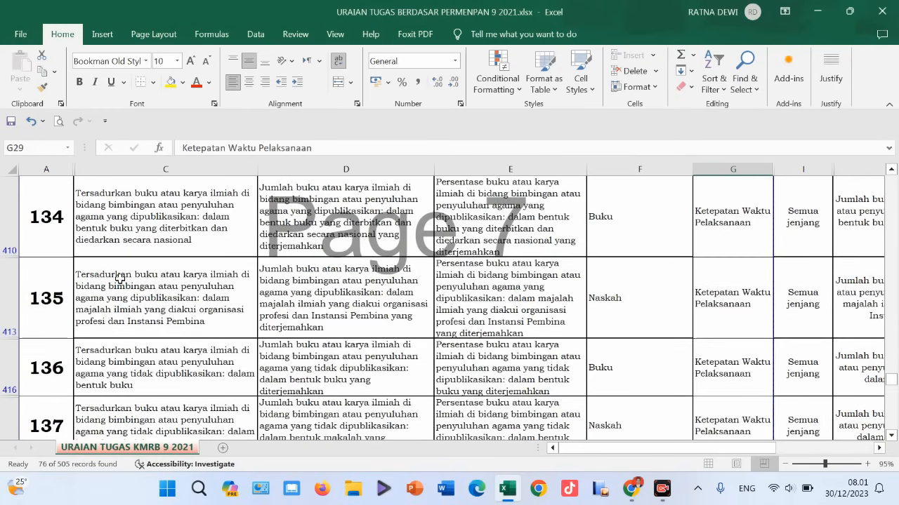
{"action": "scroll", "coordinate": [120, 279], "scroll_direction": "down", "scroll_amount": 2}
{"action": "scroll", "coordinate": [120, 279], "scroll_direction": "up", "scroll_amount": 4}
{"action": "scroll", "coordinate": [121, 279], "scroll_direction": "up", "scroll_amount": 15}
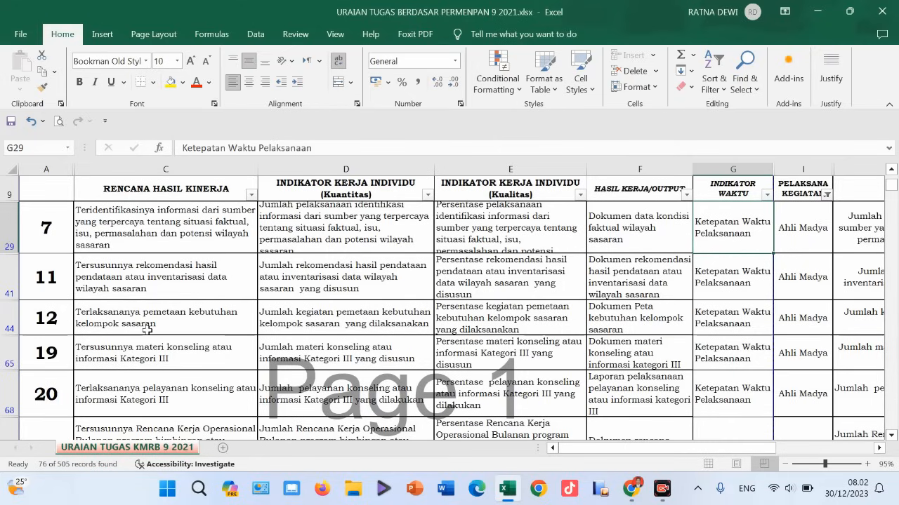
{"action": "scroll", "coordinate": [148, 328], "scroll_direction": "down", "scroll_amount": 2}
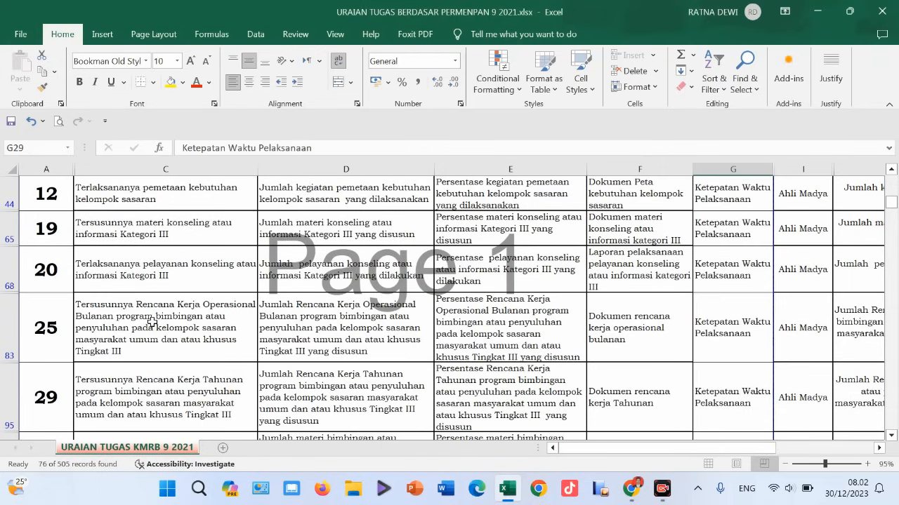
{"action": "scroll", "coordinate": [152, 322], "scroll_direction": "down", "scroll_amount": 2}
{"action": "scroll", "coordinate": [153, 319], "scroll_direction": "up", "scroll_amount": 1}
{"action": "scroll", "coordinate": [152, 319], "scroll_direction": "up", "scroll_amount": 3}
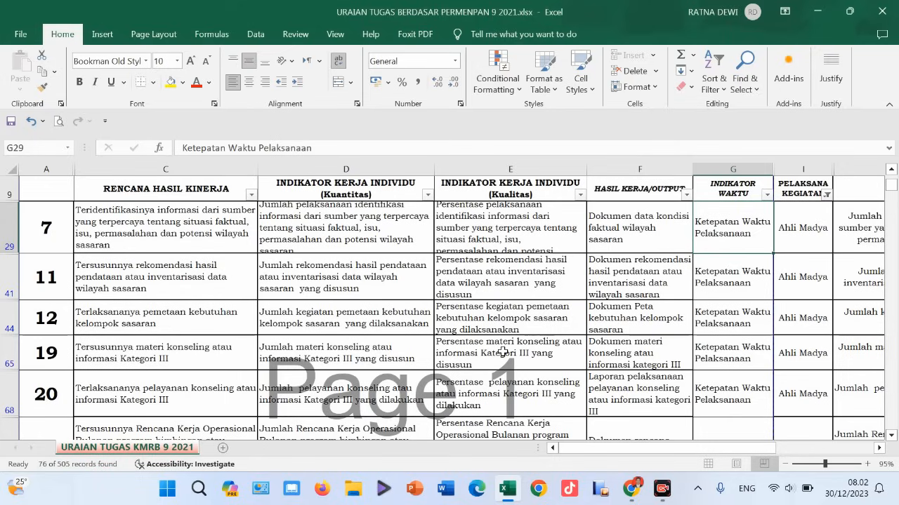
Switch to Google Chrome and open the MyASN BKN dashboard from the new tab page
{"action": "mouse_move", "coordinate": [627, 494]}
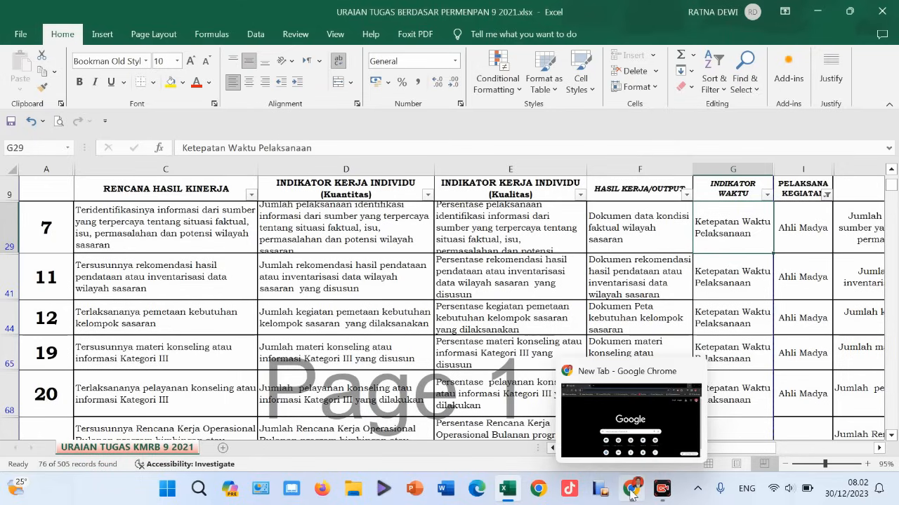
{"action": "left_click", "coordinate": [633, 489]}
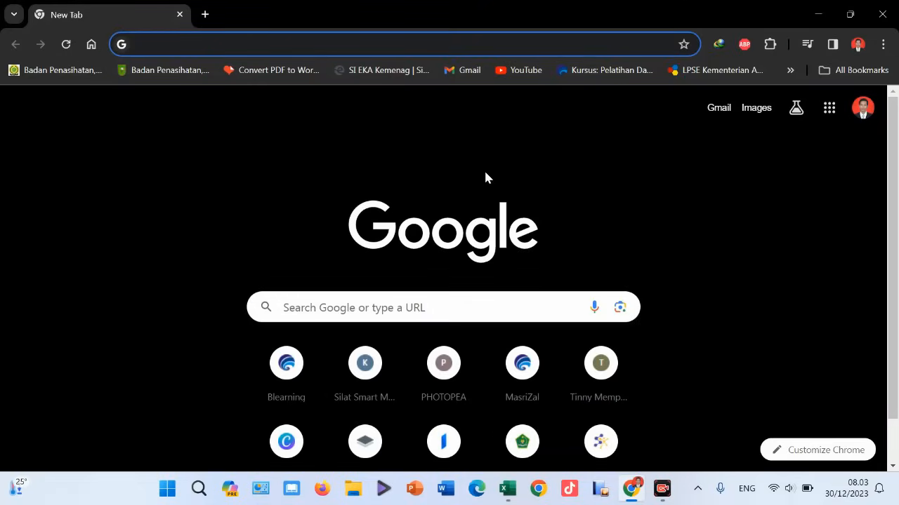
{"action": "left_click", "coordinate": [601, 442]}
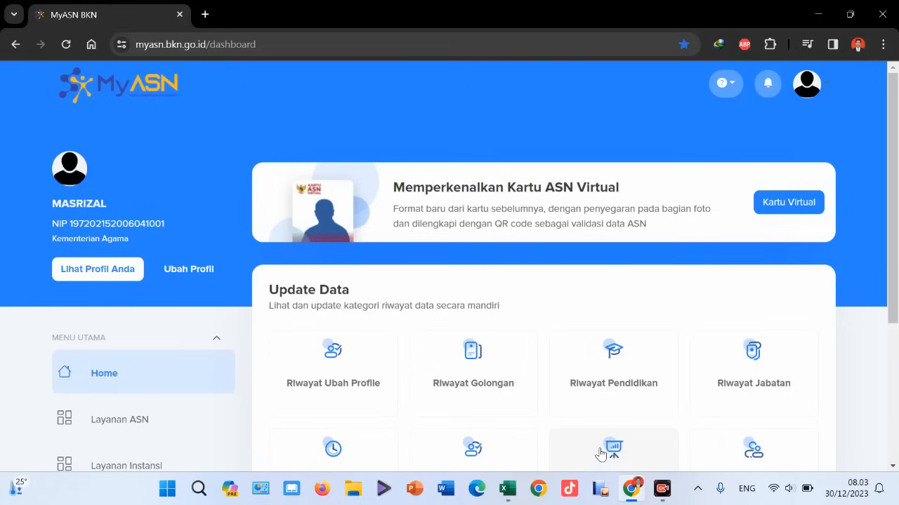
{"action": "scroll", "coordinate": [522, 406], "scroll_direction": "down", "scroll_amount": 3}
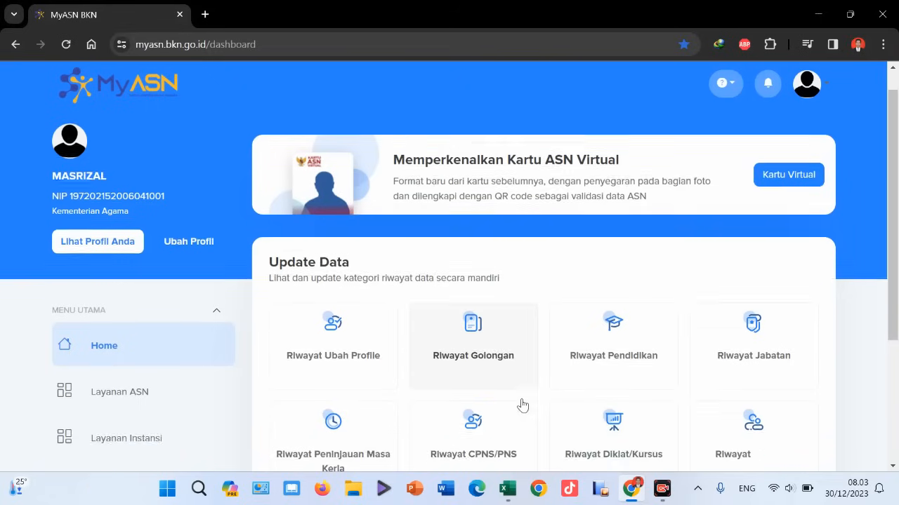
{"action": "scroll", "coordinate": [522, 406], "scroll_direction": "up", "scroll_amount": 3}
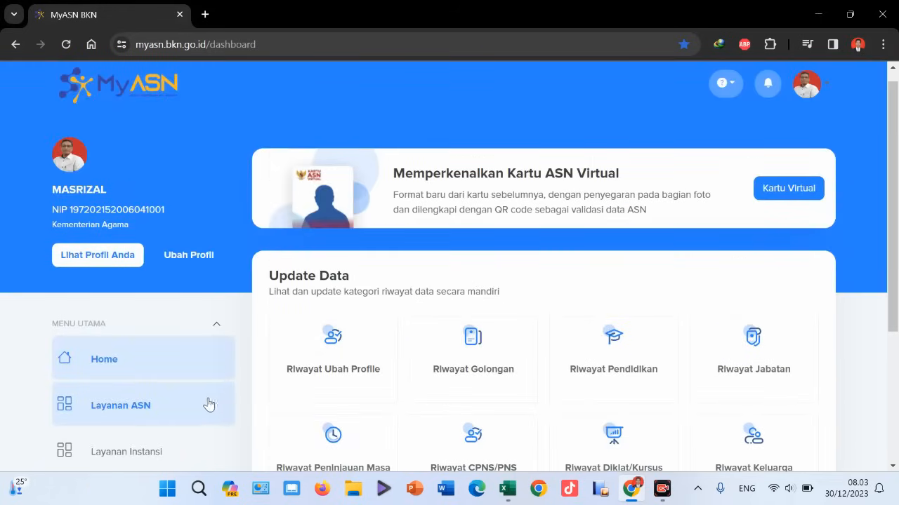
Open the Layanan ASN page in MyASN and locate the Layanan Kinerja service
{"action": "scroll", "coordinate": [214, 399], "scroll_direction": "down", "scroll_amount": 2}
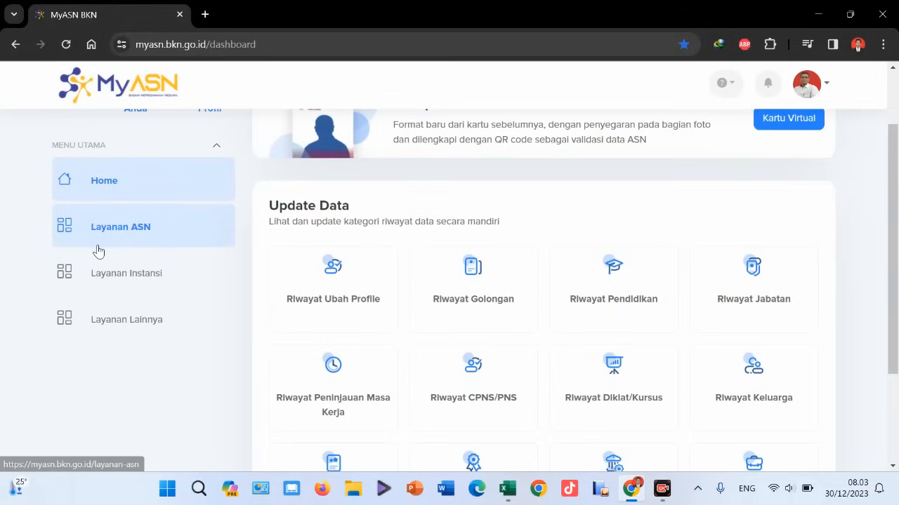
{"action": "scroll", "coordinate": [327, 207], "scroll_direction": "down", "scroll_amount": 1}
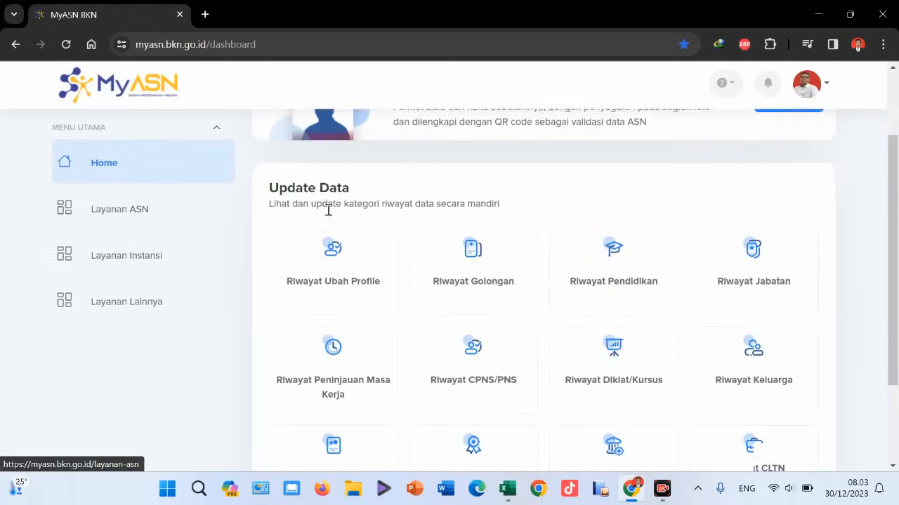
{"action": "left_click", "coordinate": [118, 164]}
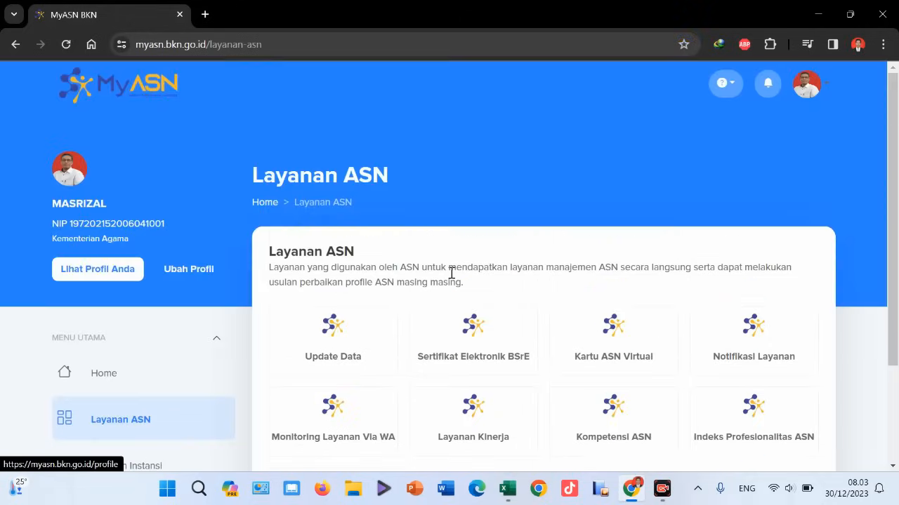
{"action": "scroll", "coordinate": [451, 275], "scroll_direction": "down", "scroll_amount": 1}
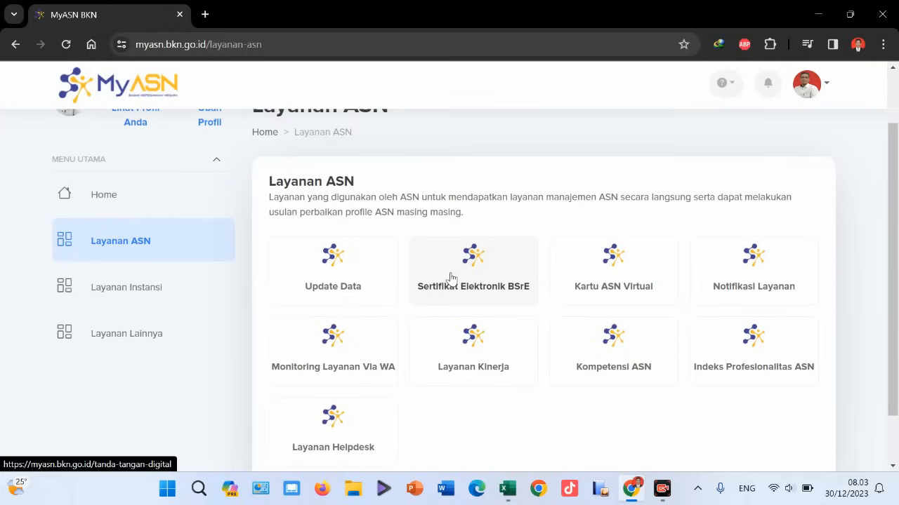
{"action": "scroll", "coordinate": [450, 277], "scroll_direction": "up", "scroll_amount": 1}
{"action": "scroll", "coordinate": [417, 287], "scroll_direction": "down", "scroll_amount": 2}
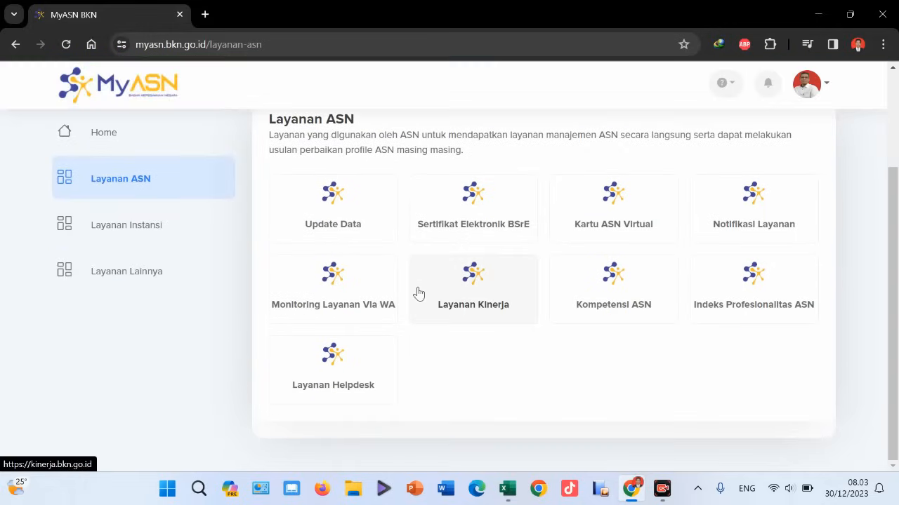
Open the Layanan Kinerja service and review the Data Pribadi profile down to the work unit entries
{"action": "left_click", "coordinate": [473, 288]}
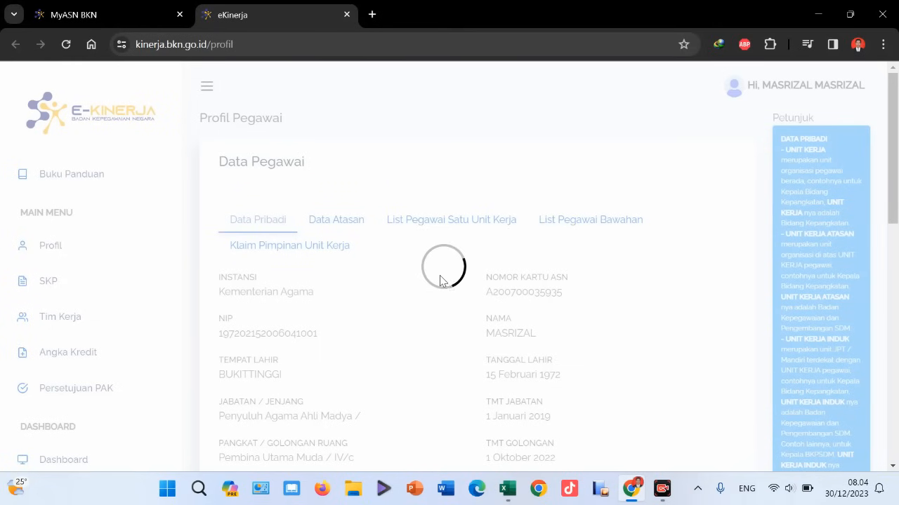
{"action": "scroll", "coordinate": [442, 281], "scroll_direction": "down", "scroll_amount": 1}
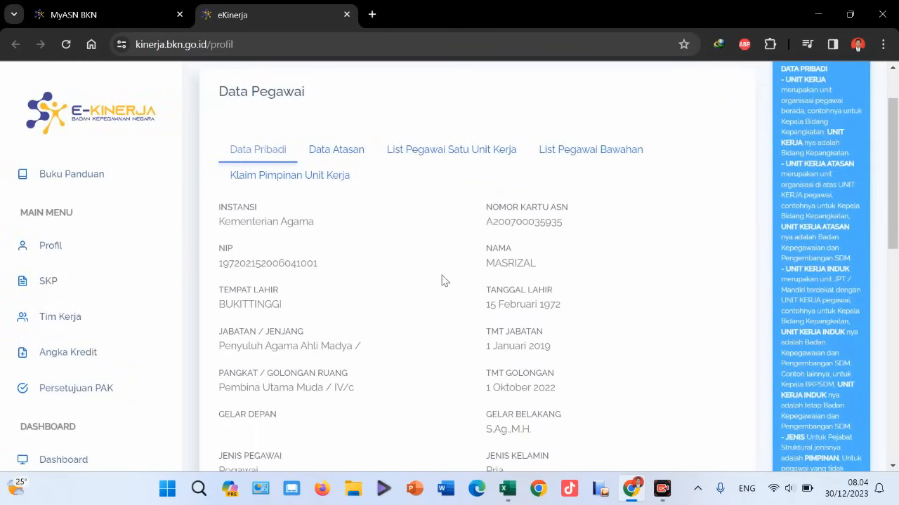
{"action": "scroll", "coordinate": [444, 281], "scroll_direction": "down", "scroll_amount": 1}
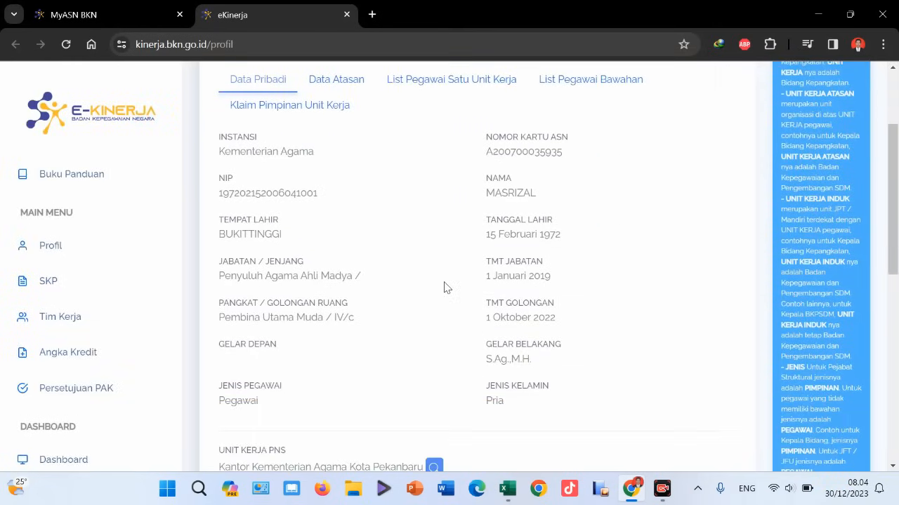
{"action": "scroll", "coordinate": [455, 340], "scroll_direction": "down", "scroll_amount": 2}
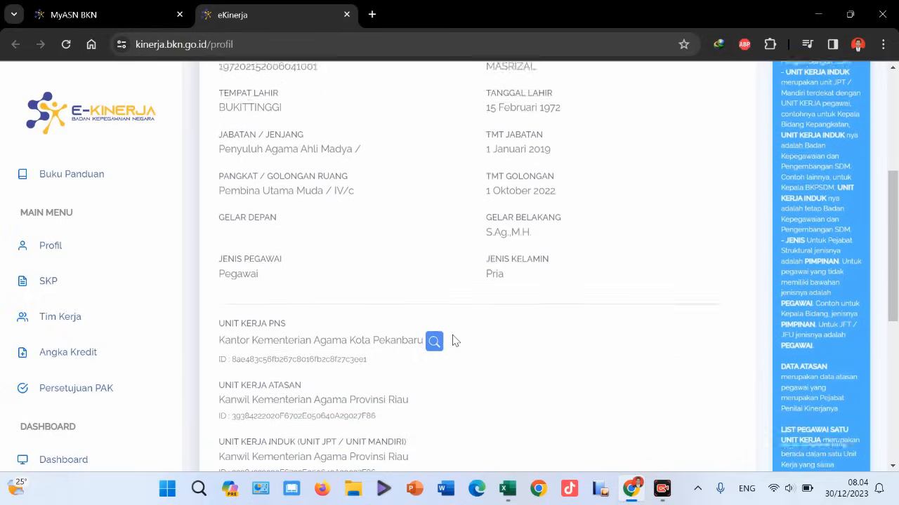
{"action": "scroll", "coordinate": [455, 340], "scroll_direction": "down", "scroll_amount": 1}
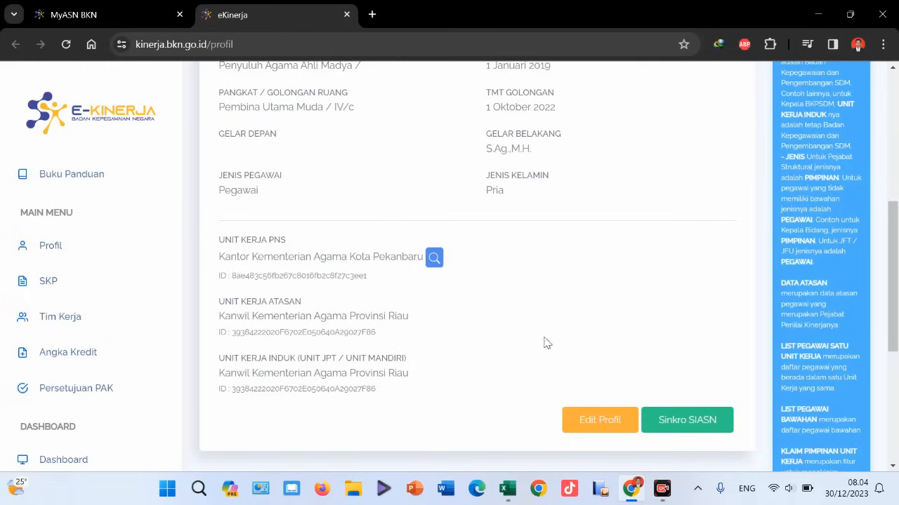
Edit the profile to set Unit Kerja to Kantor Kementerian Agama Kota Dumai and save the change
{"action": "left_click", "coordinate": [603, 422]}
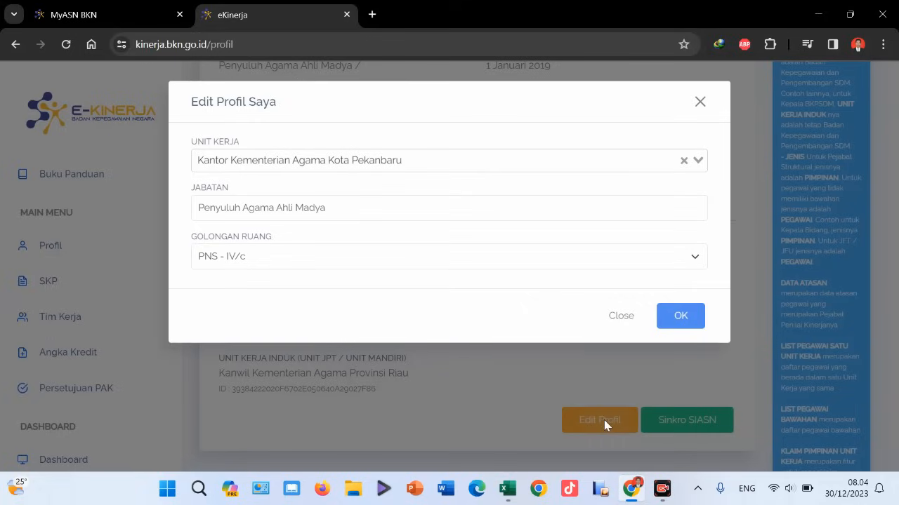
{"action": "left_click", "coordinate": [496, 163]}
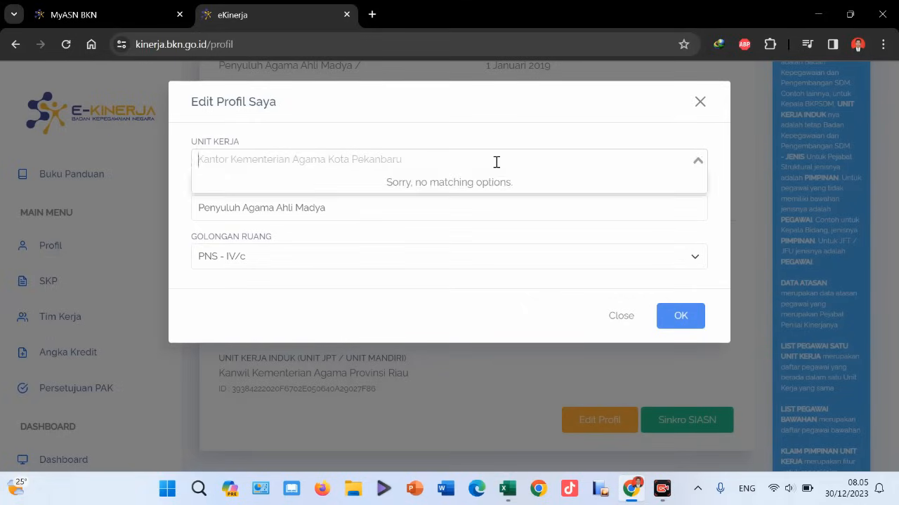
{"action": "type", "text": "KANTOR KE"}
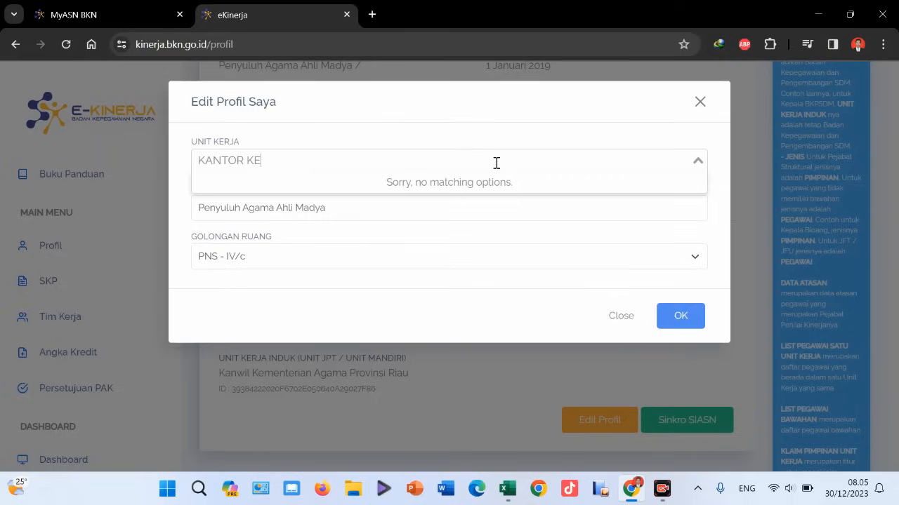
{"action": "type", "text": "MENTERIAN AGAMA"}
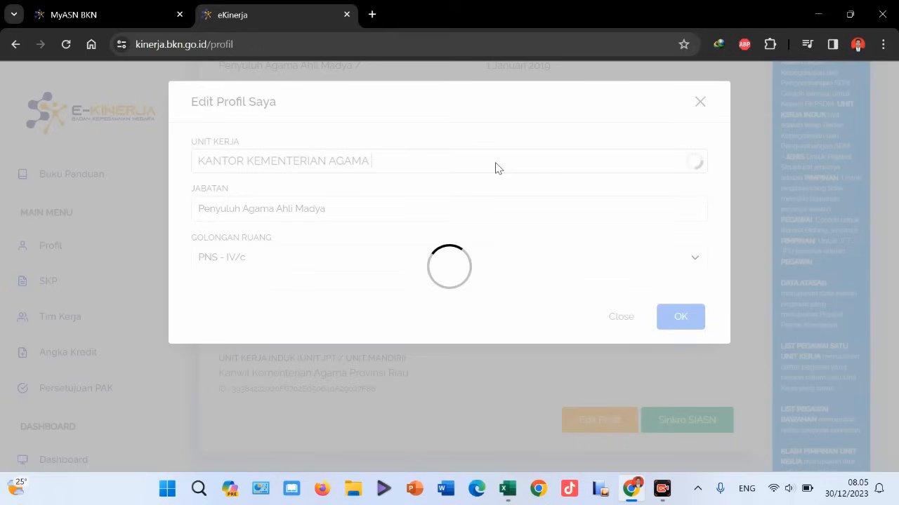
{"action": "type", "text": " KOTA DUMAI"}
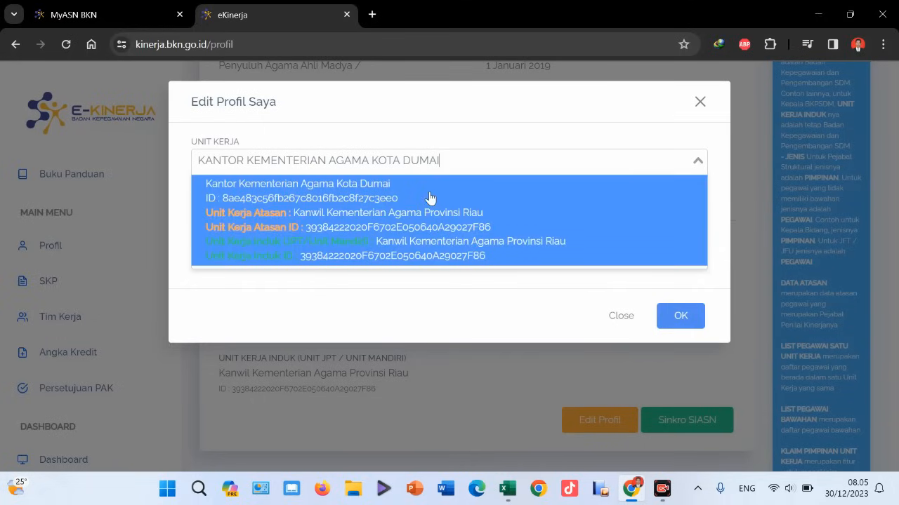
{"action": "left_click", "coordinate": [430, 198]}
{"action": "left_click", "coordinate": [684, 321]}
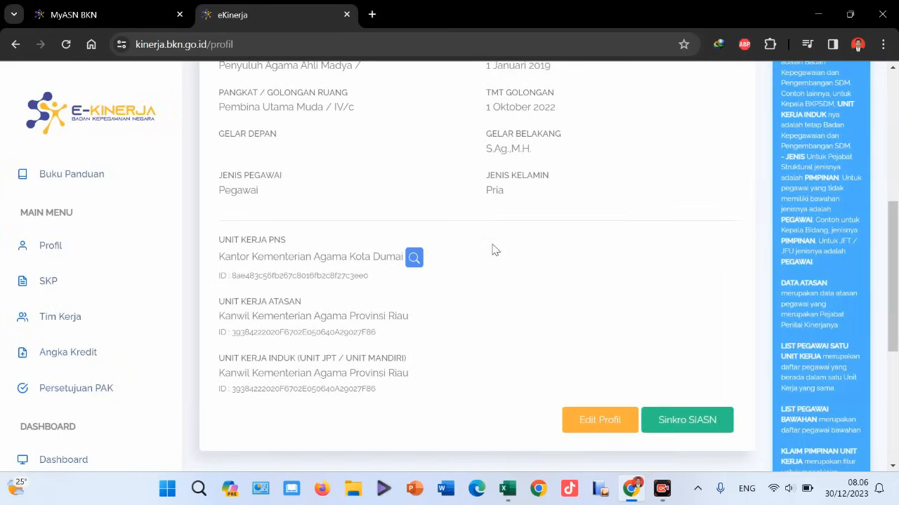
Edit the profile again to set Unit Kerja to Kantor Kementerian Agama Kota Pekanbaru and save the change
{"action": "left_click", "coordinate": [615, 423]}
{"action": "left_click", "coordinate": [460, 158]}
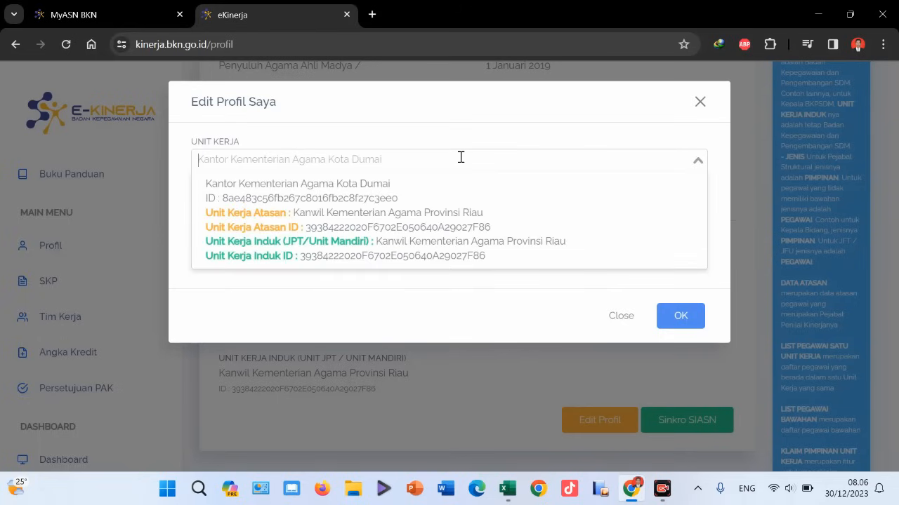
{"action": "type", "text": "KANTO"}
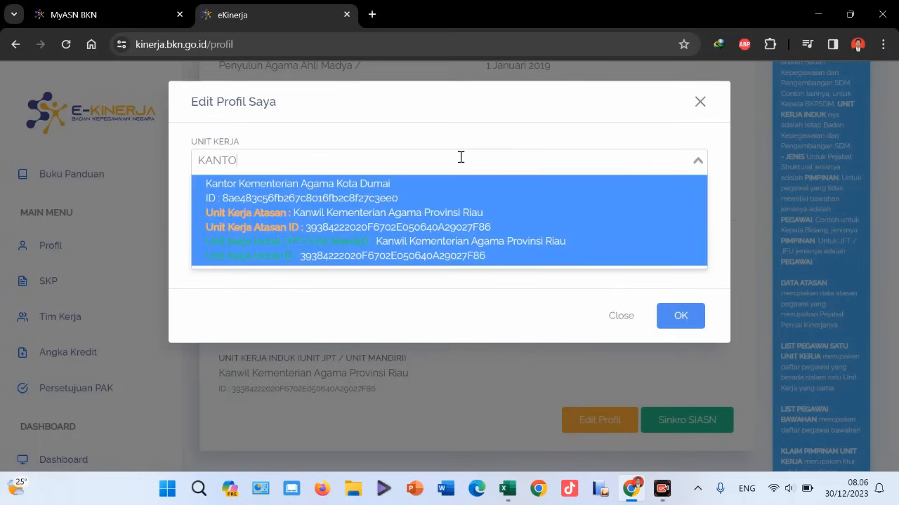
{"action": "key", "text": "Return"}
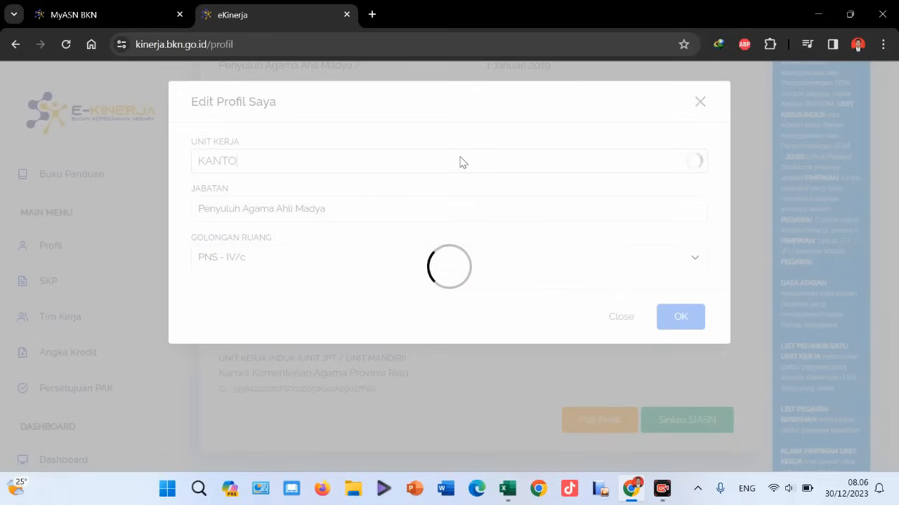
{"action": "type", "text": "OR KE"}
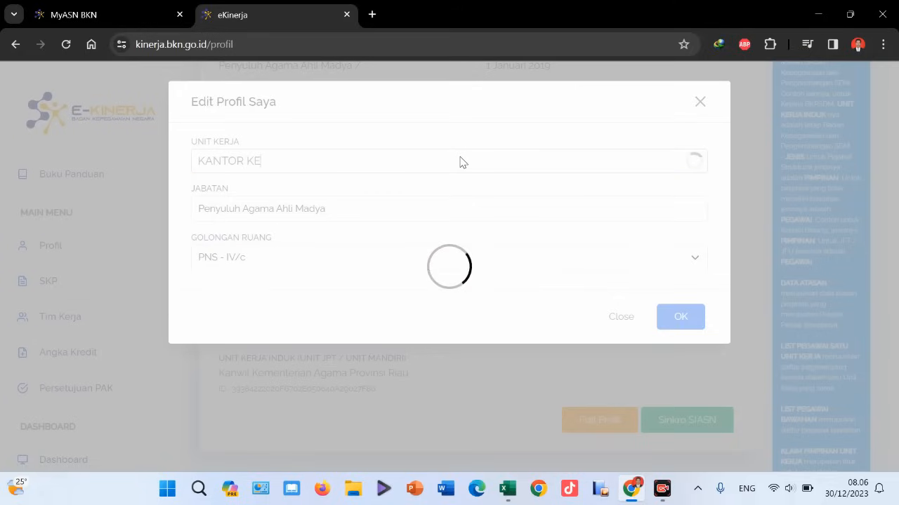
{"action": "type", "text": "MENTERIAN AGAMA "}
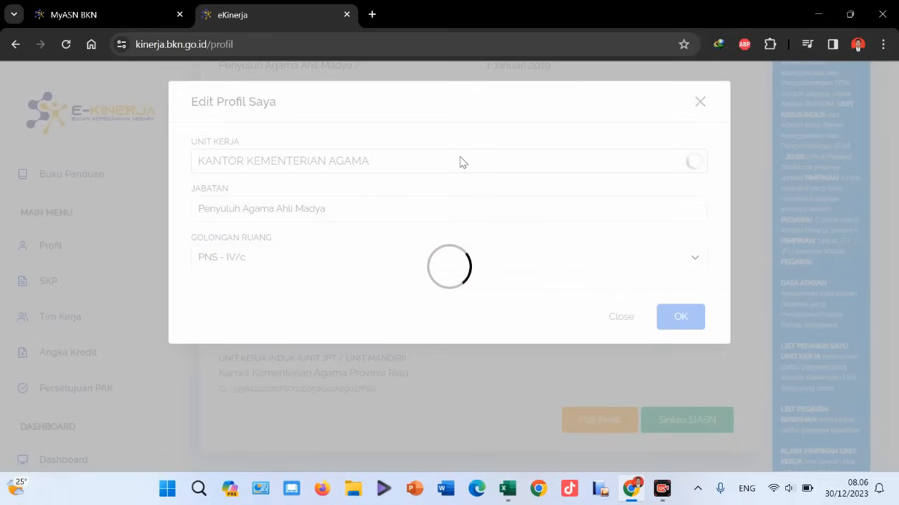
{"action": "type", "text": "KOTA PEKANBARU"}
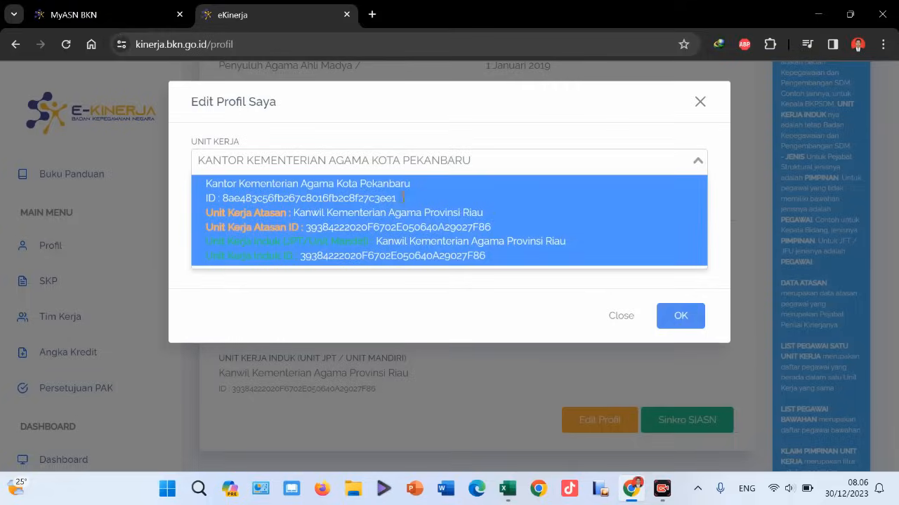
{"action": "left_click", "coordinate": [402, 198]}
{"action": "left_click", "coordinate": [674, 329]}
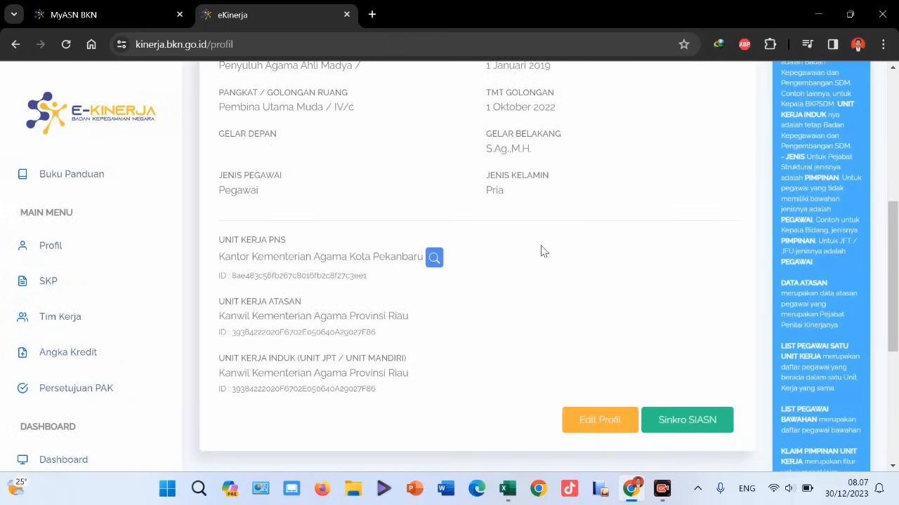
Check the employee's own details and work unit under Data Pribadi against the supervisor's details under Data Atasan
{"action": "scroll", "coordinate": [498, 321], "scroll_direction": "up", "scroll_amount": 5}
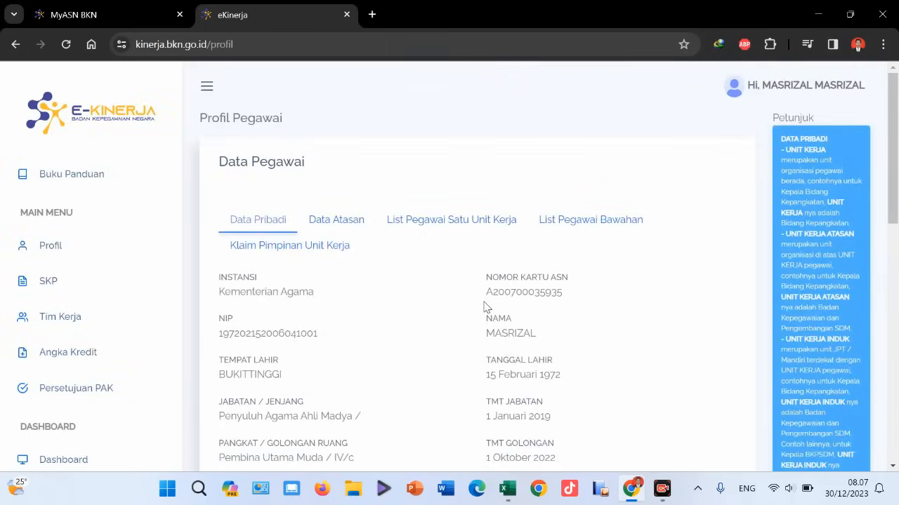
{"action": "scroll", "coordinate": [386, 321], "scroll_direction": "down", "scroll_amount": 1}
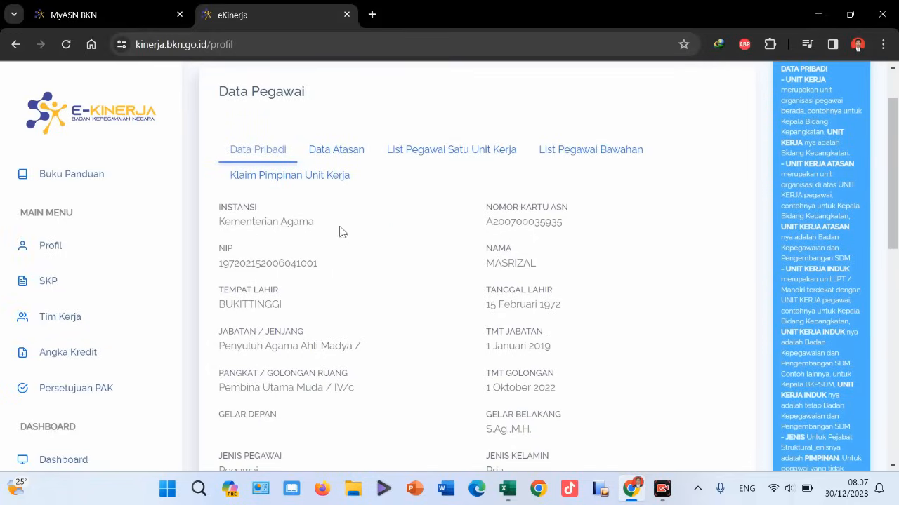
{"action": "left_click", "coordinate": [335, 152]}
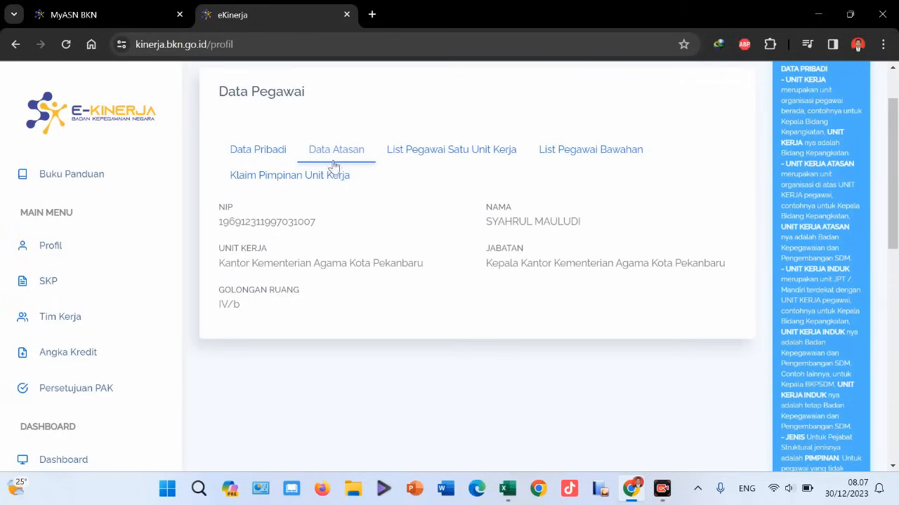
{"action": "left_click", "coordinate": [275, 154]}
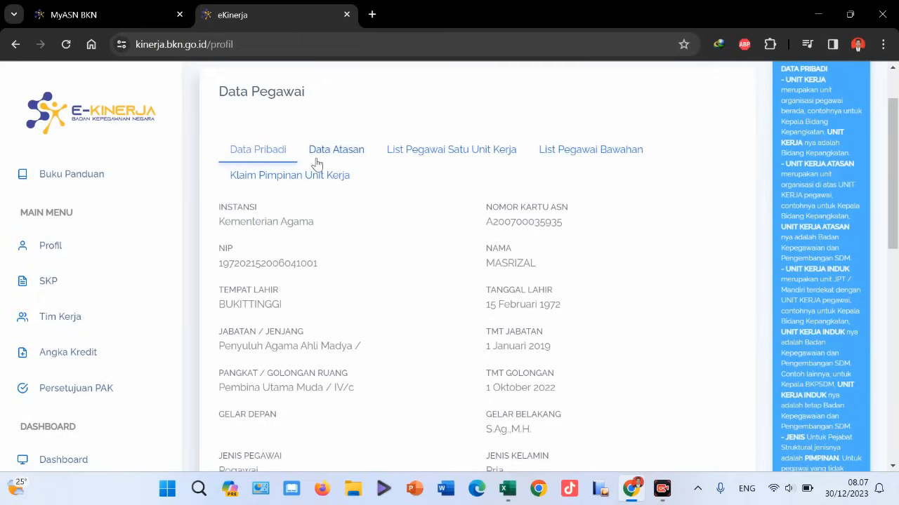
{"action": "scroll", "coordinate": [396, 351], "scroll_direction": "down", "scroll_amount": 3}
{"action": "scroll", "coordinate": [311, 257], "scroll_direction": "up", "scroll_amount": 1}
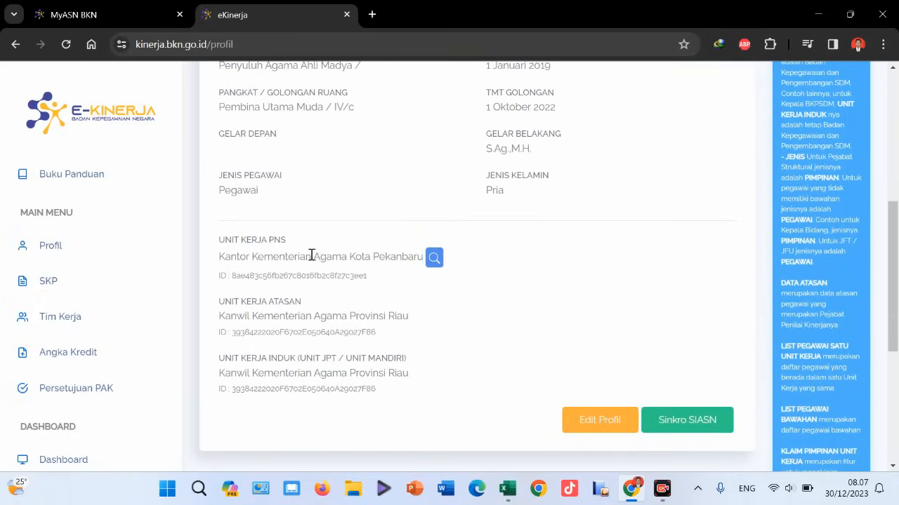
{"action": "scroll", "coordinate": [345, 288], "scroll_direction": "up", "scroll_amount": 5}
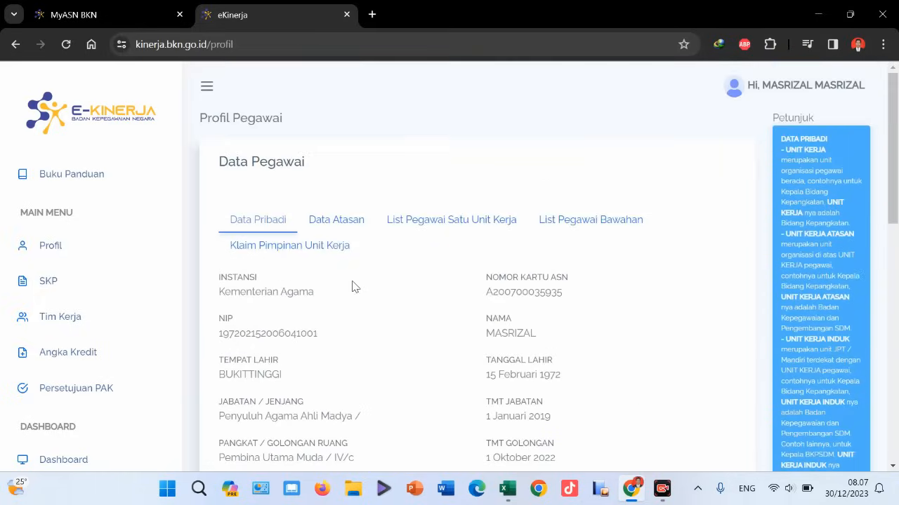
{"action": "left_click", "coordinate": [344, 224]}
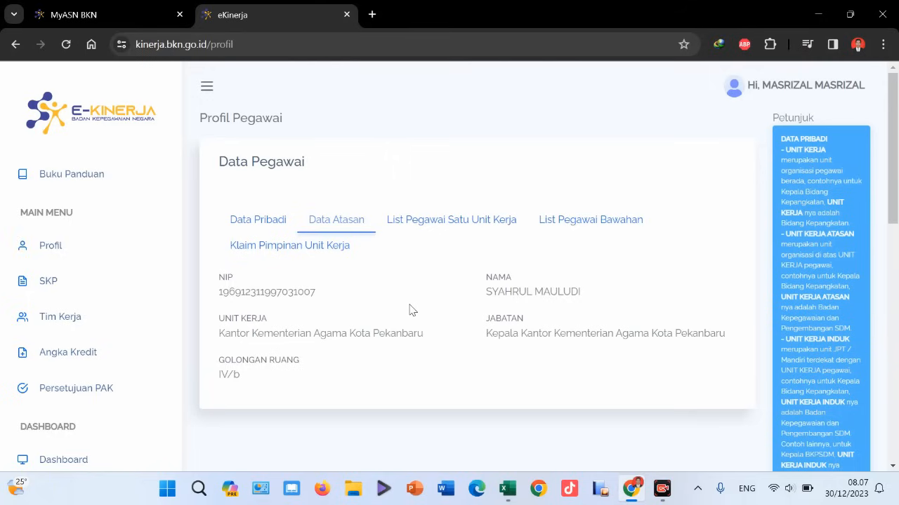
{"action": "left_click", "coordinate": [273, 222]}
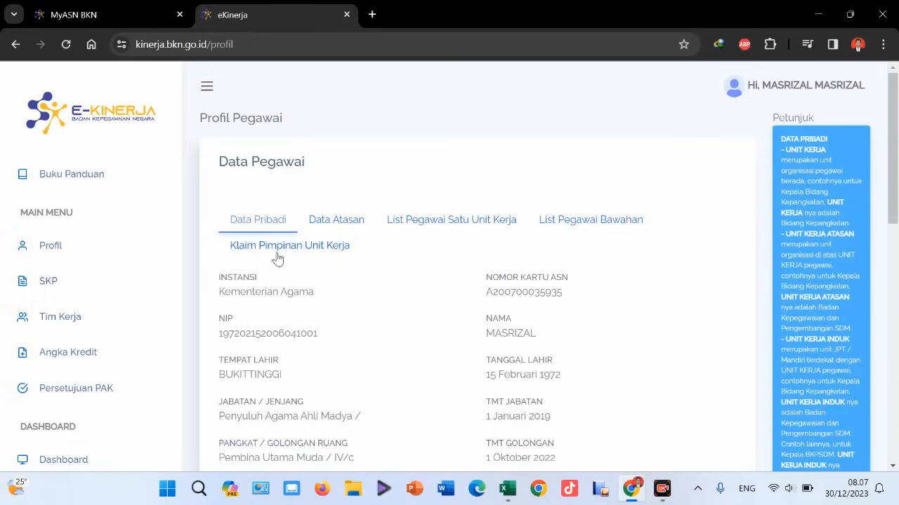
{"action": "left_click", "coordinate": [347, 226]}
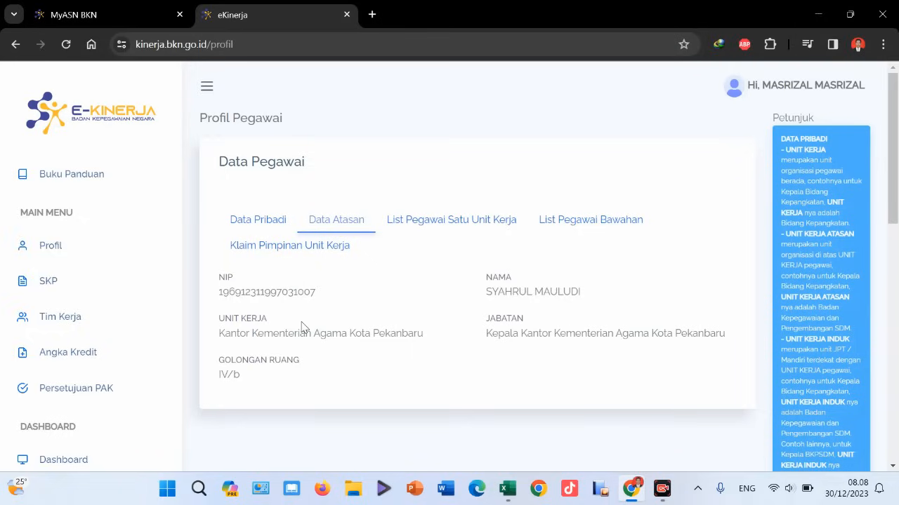
Go to the SKP list and open the Tambah SKP form for a new SKP period
{"action": "left_click", "coordinate": [55, 287]}
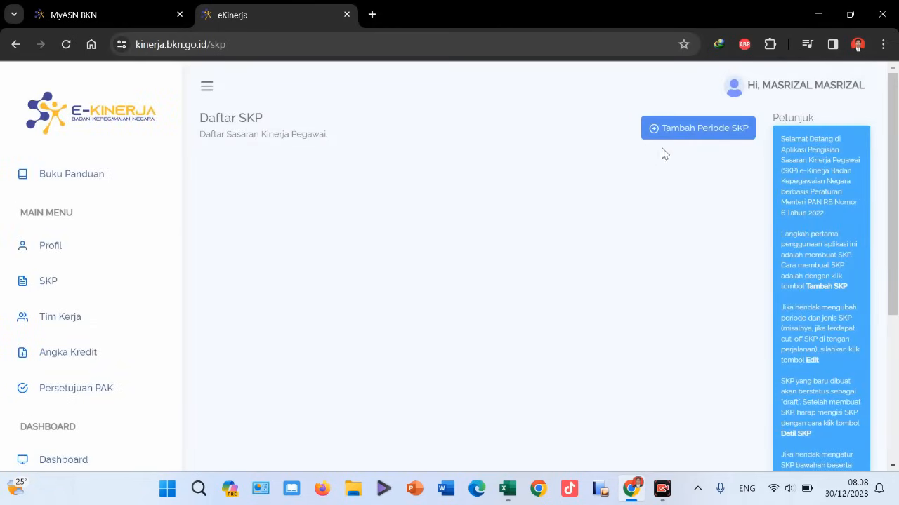
{"action": "left_click", "coordinate": [697, 132]}
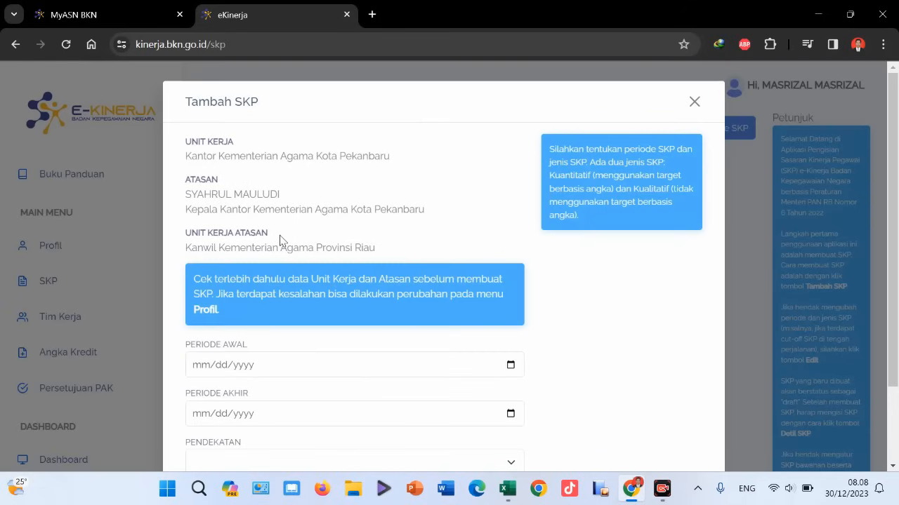
{"action": "scroll", "coordinate": [279, 241], "scroll_direction": "down", "scroll_amount": 1}
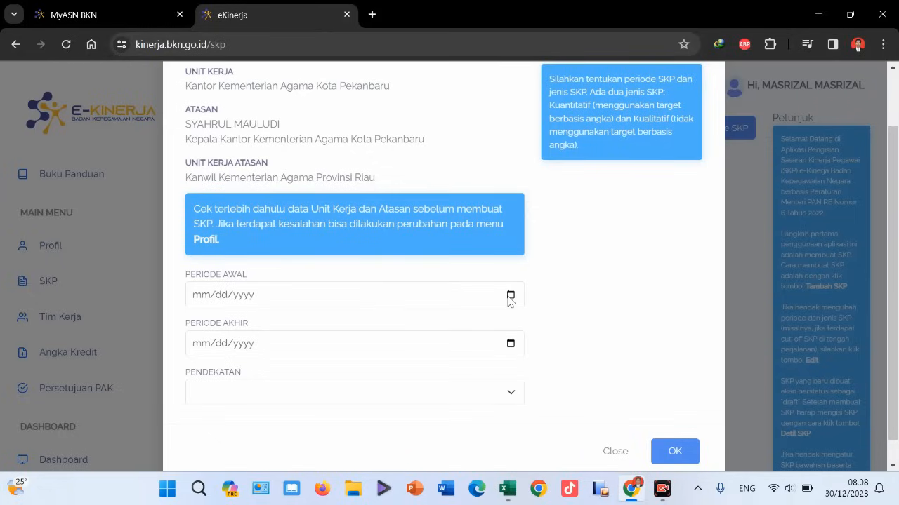
Set the new SKP's Periode Awal to 01/01/2023
{"action": "left_click", "coordinate": [511, 296]}
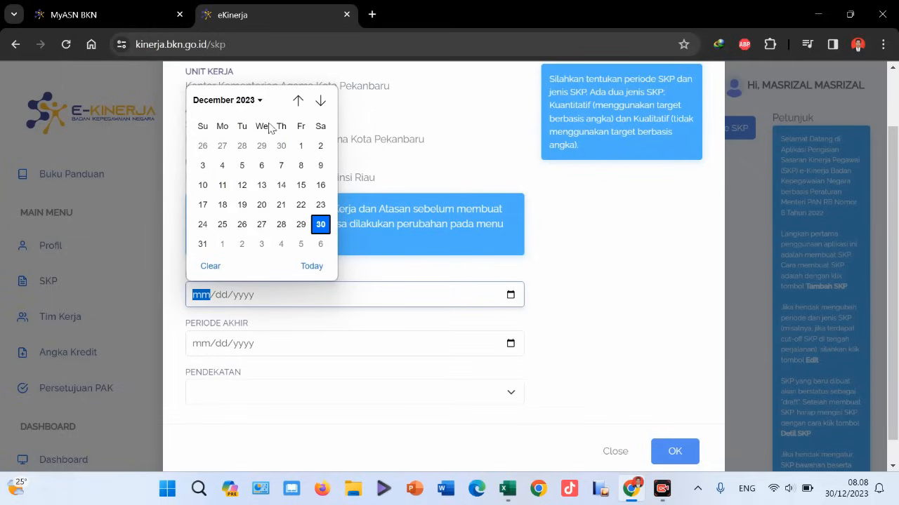
{"action": "left_click", "coordinate": [259, 102]}
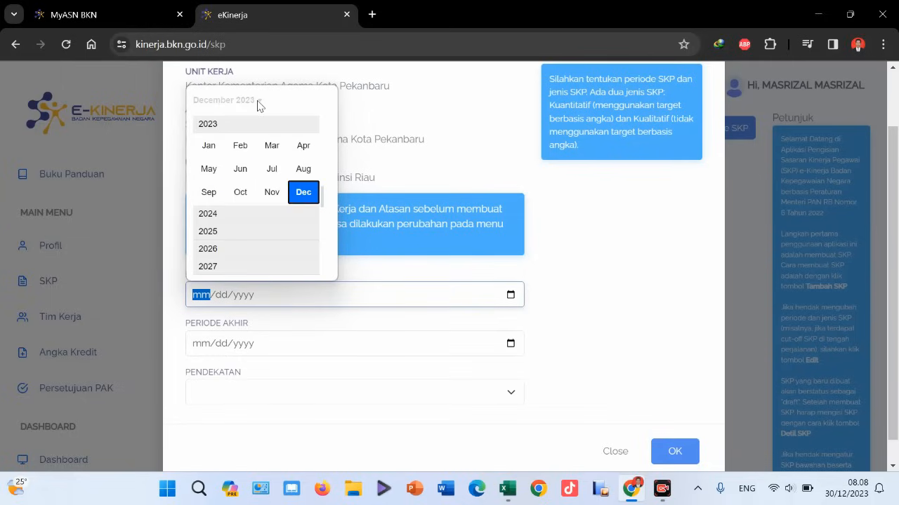
{"action": "left_click", "coordinate": [212, 148]}
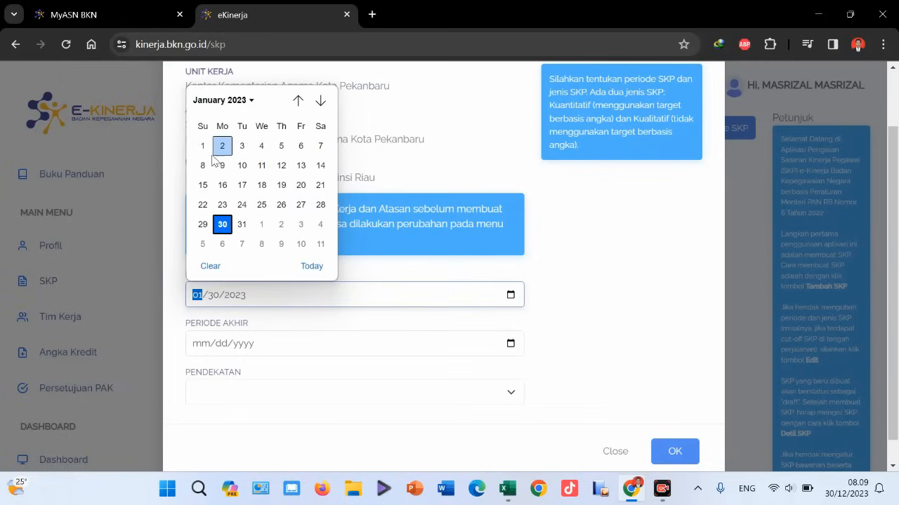
{"action": "left_click", "coordinate": [202, 145]}
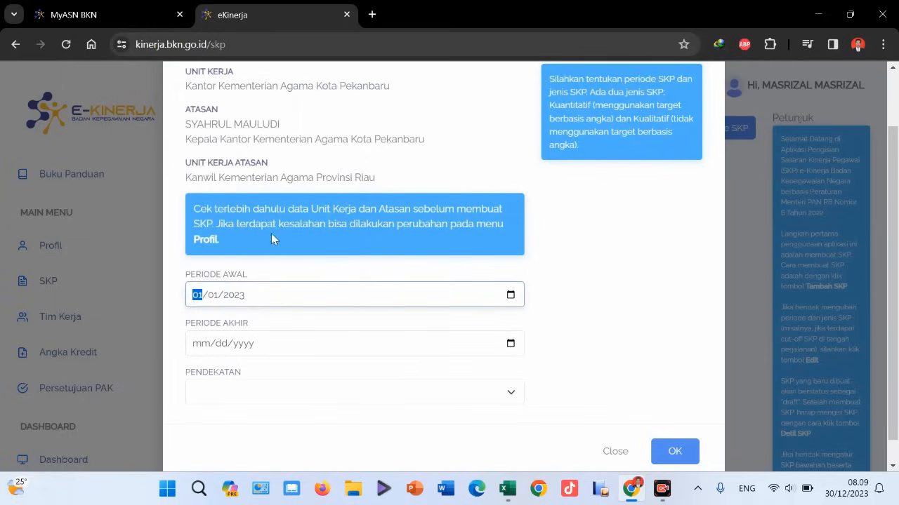
Set the new SKP's Periode Akhir to 12/31/2023
{"action": "left_click", "coordinate": [510, 344]}
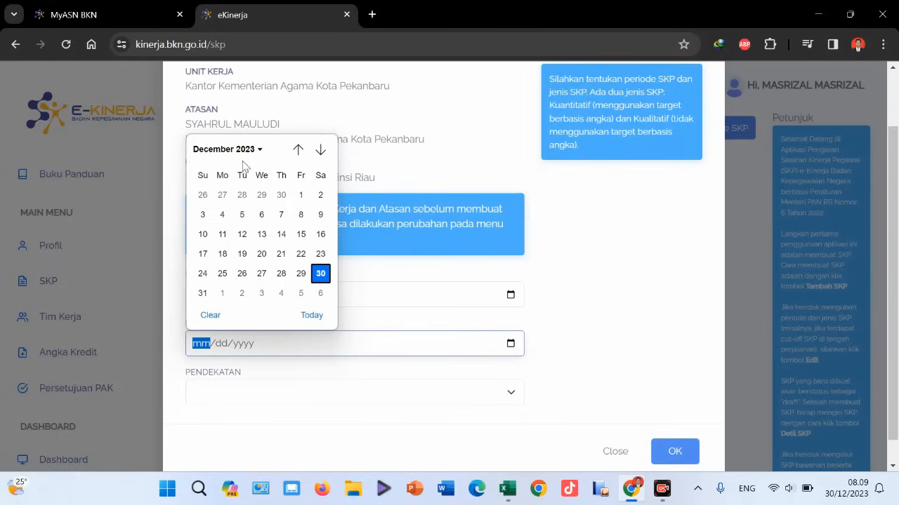
{"action": "left_click", "coordinate": [202, 293]}
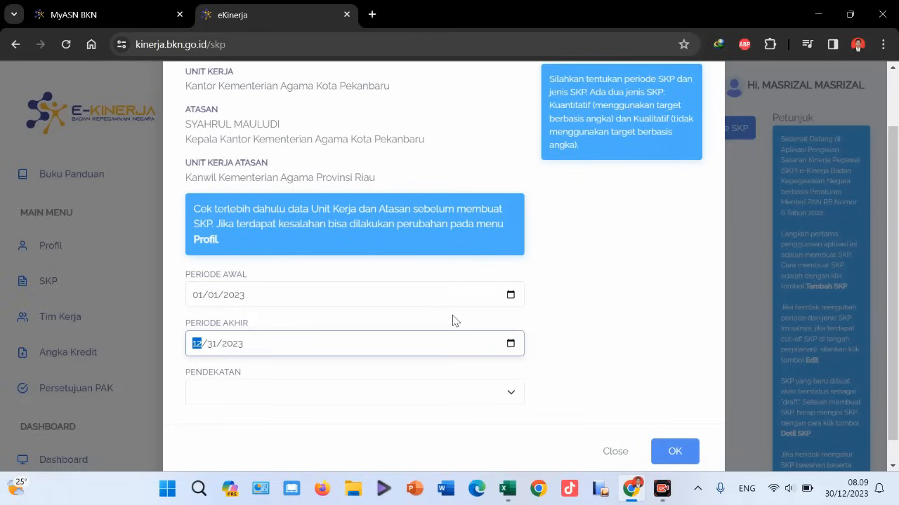
Try 09/01/2023 as the SKP's Periode Awal and set it back to 01/01/2023
{"action": "left_click", "coordinate": [510, 296]}
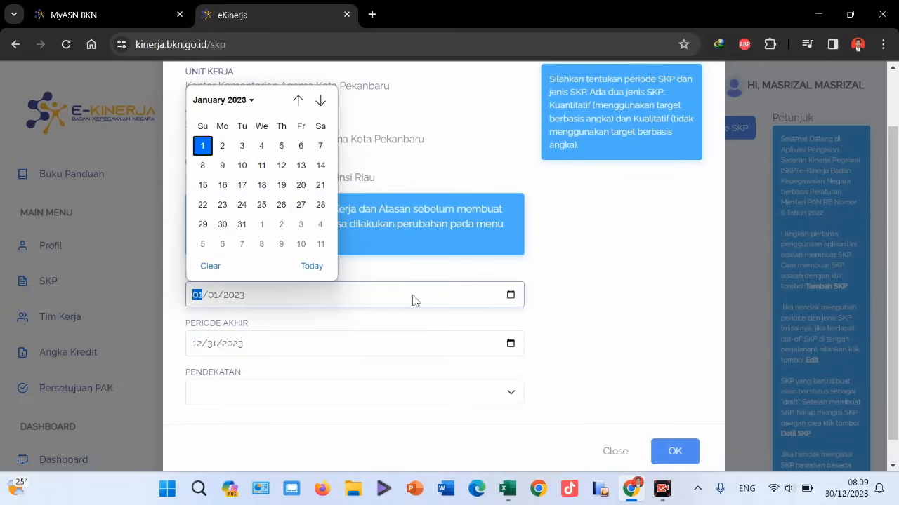
{"action": "left_click", "coordinate": [250, 102]}
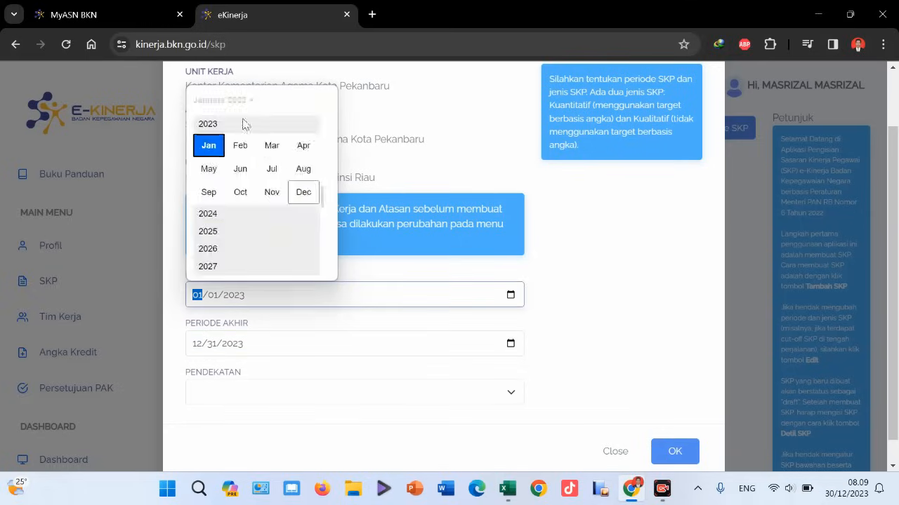
{"action": "left_click", "coordinate": [216, 195]}
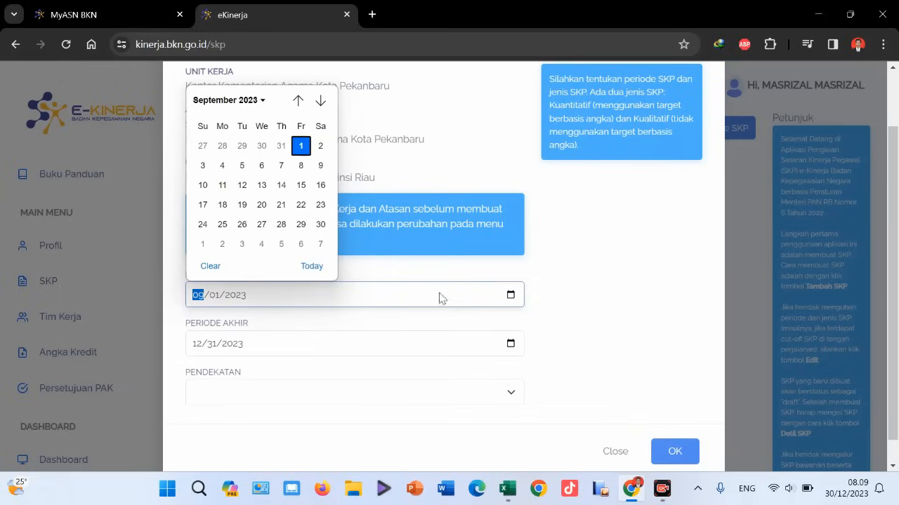
{"action": "left_click", "coordinate": [434, 326]}
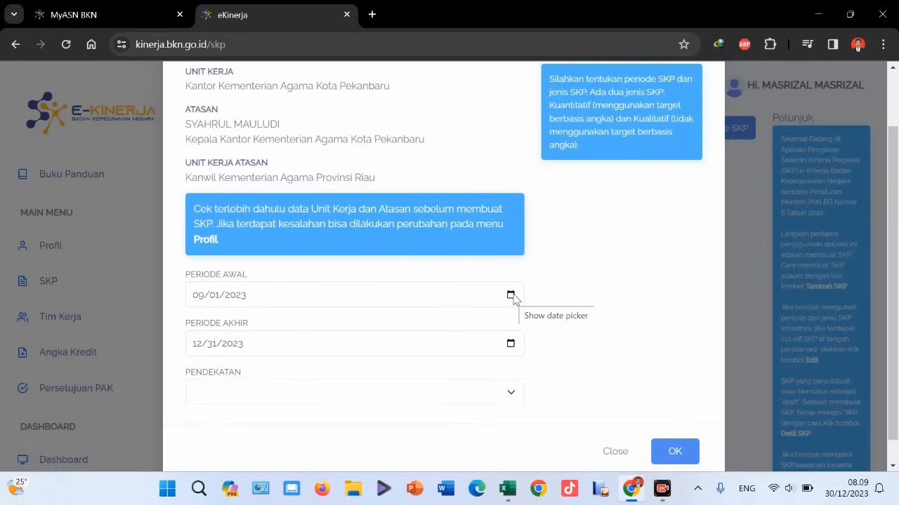
{"action": "left_click", "coordinate": [512, 296]}
{"action": "left_click", "coordinate": [262, 100]}
{"action": "left_click", "coordinate": [209, 146]}
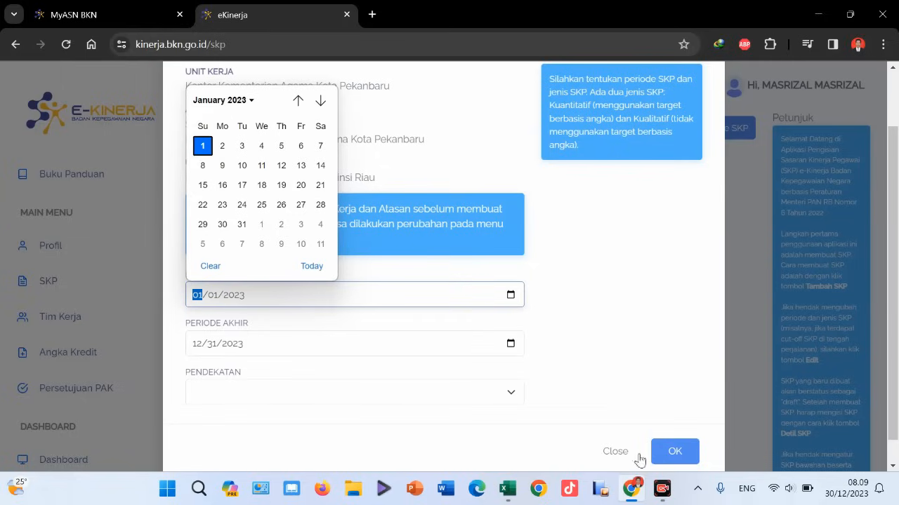
{"action": "left_click", "coordinate": [449, 321]}
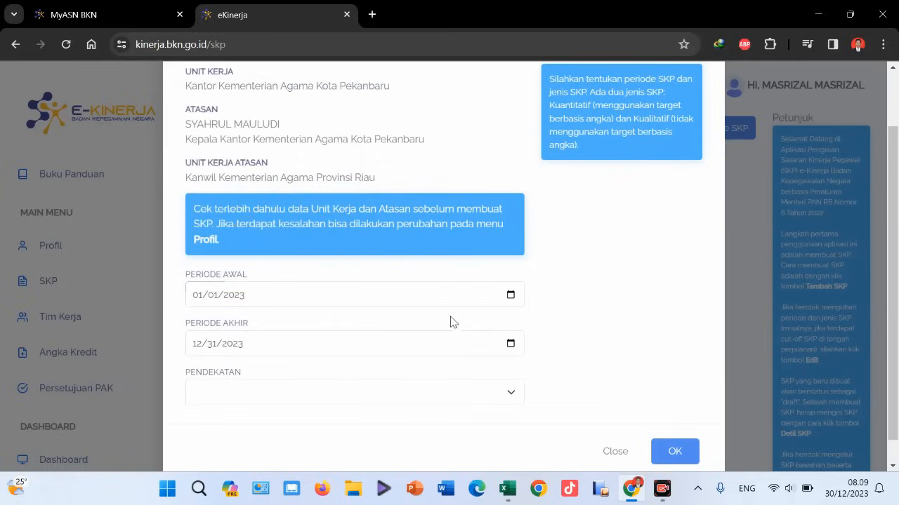
Set the SKP's Pendekatan to Kuantitatif and save the new SKP period
{"action": "scroll", "coordinate": [564, 305], "scroll_direction": "down", "scroll_amount": 1}
{"action": "left_click", "coordinate": [513, 374]}
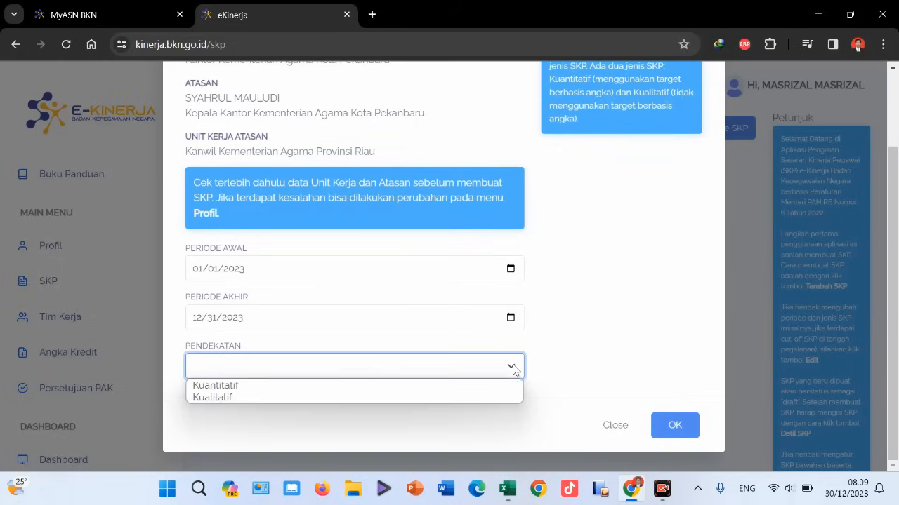
{"action": "left_click", "coordinate": [252, 386]}
{"action": "left_click", "coordinate": [670, 425]}
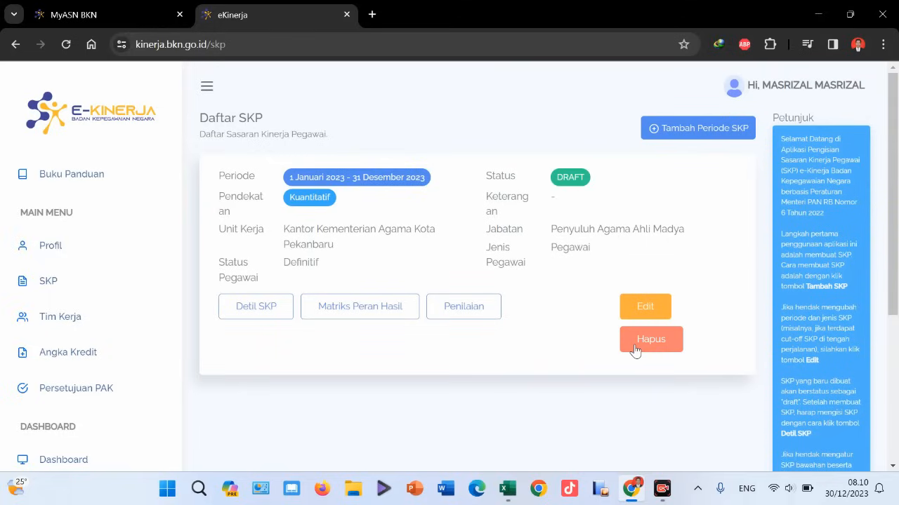
Open the details of the new 2023 SKP and review its employee, supervisor, Hasil Kerja and Perilaku Kerja sections
{"action": "left_click", "coordinate": [255, 312]}
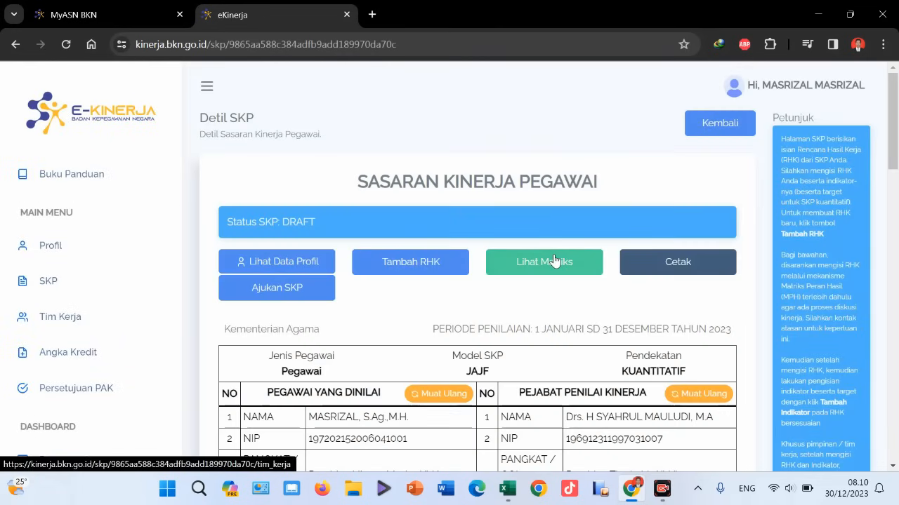
{"action": "scroll", "coordinate": [520, 298], "scroll_direction": "down", "scroll_amount": 5}
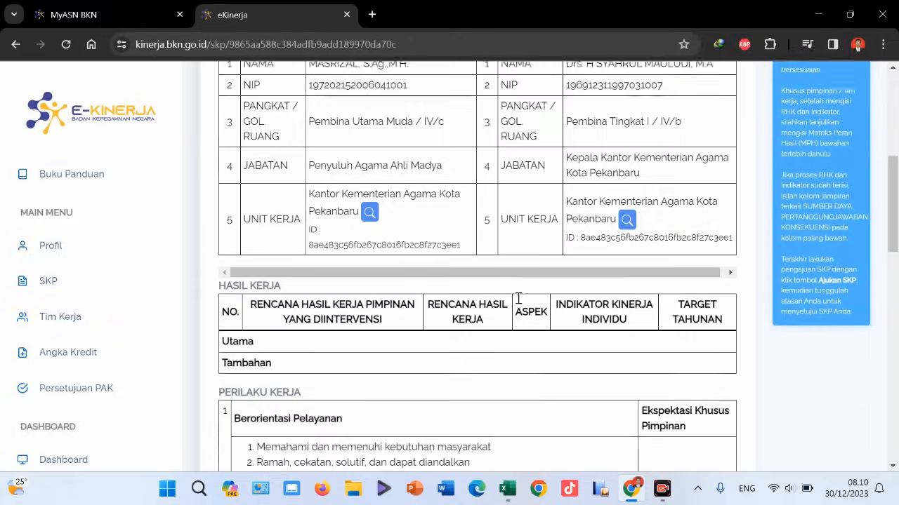
{"action": "scroll", "coordinate": [519, 299], "scroll_direction": "down", "scroll_amount": 8}
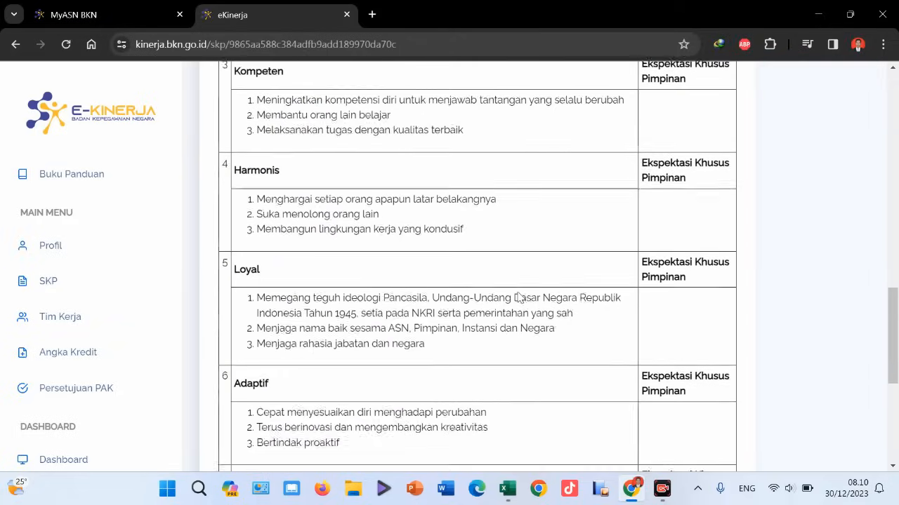
{"action": "scroll", "coordinate": [518, 297], "scroll_direction": "down", "scroll_amount": 4}
{"action": "scroll", "coordinate": [516, 279], "scroll_direction": "up", "scroll_amount": 8}
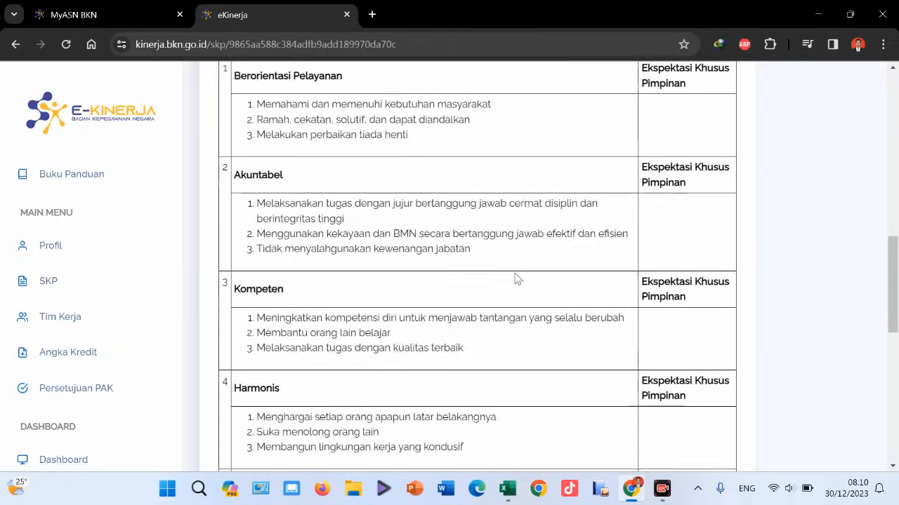
{"action": "scroll", "coordinate": [516, 279], "scroll_direction": "up", "scroll_amount": 10}
{"action": "scroll", "coordinate": [517, 281], "scroll_direction": "down", "scroll_amount": 3}
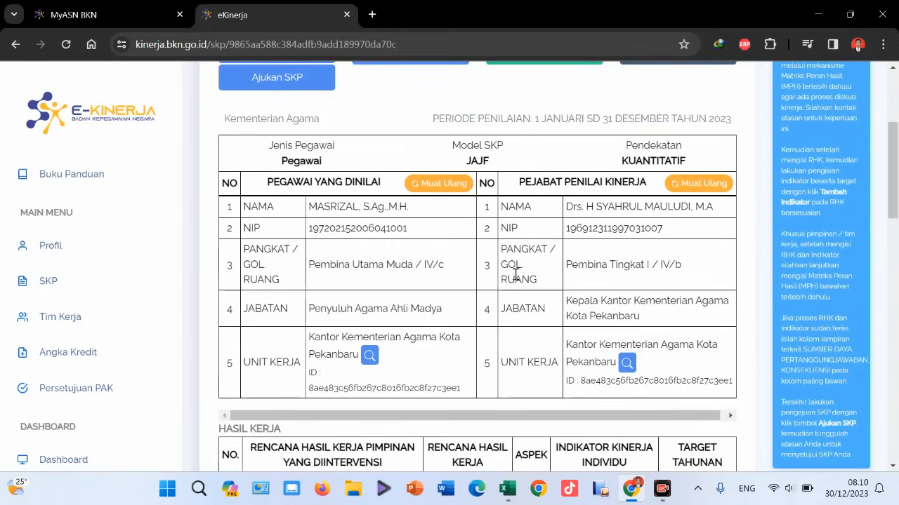
{"action": "scroll", "coordinate": [515, 275], "scroll_direction": "up", "scroll_amount": 3}
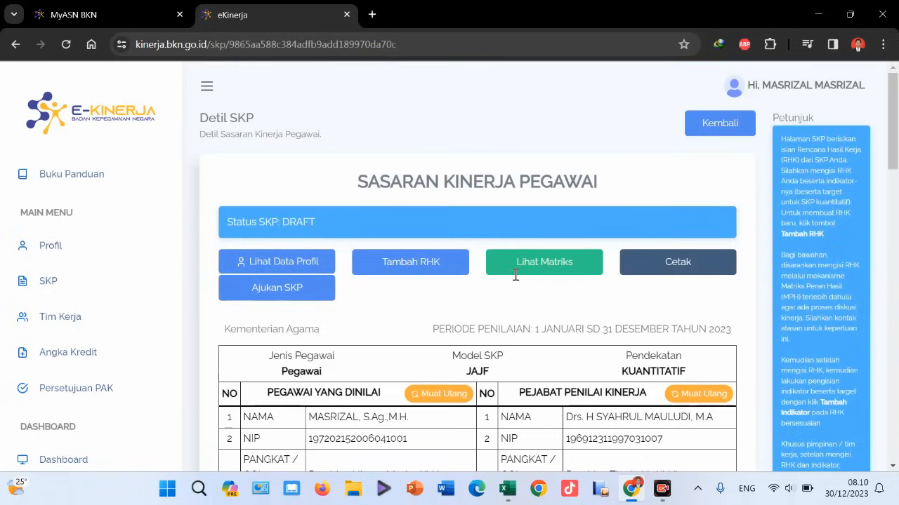
Start a new RHK under the supervisor's indicator "Jumlah kelompok sasaran penyuluh Agama Islam yang diberdayakan" with Jenis RHK set to Utama
{"action": "scroll", "coordinate": [516, 275], "scroll_direction": "down", "scroll_amount": 1}
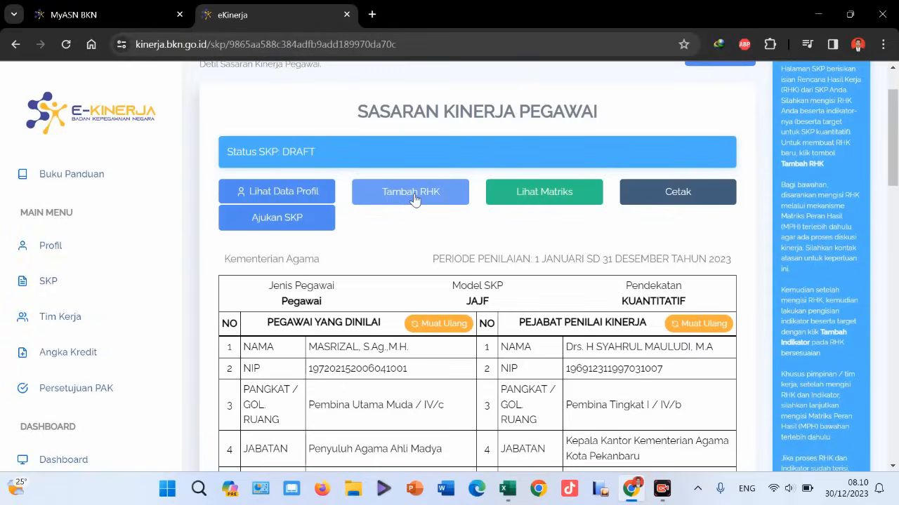
{"action": "left_click", "coordinate": [414, 192]}
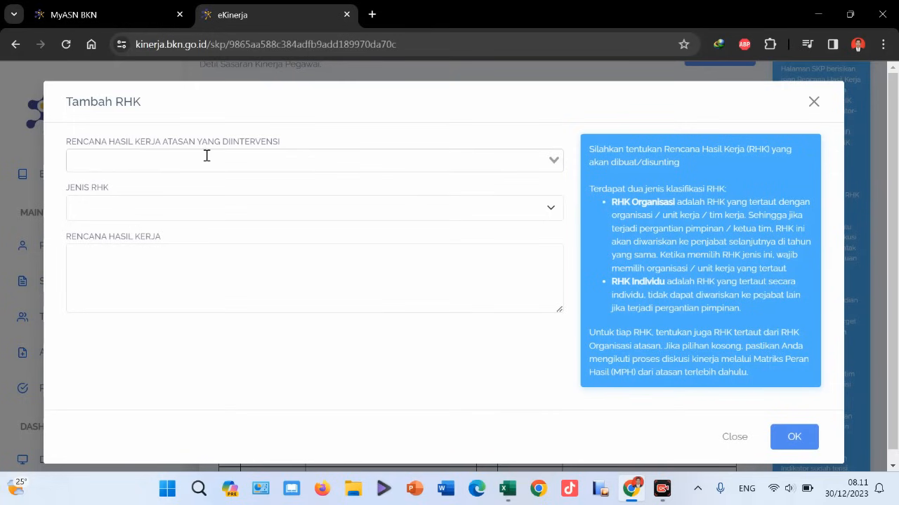
{"action": "left_click", "coordinate": [253, 163]}
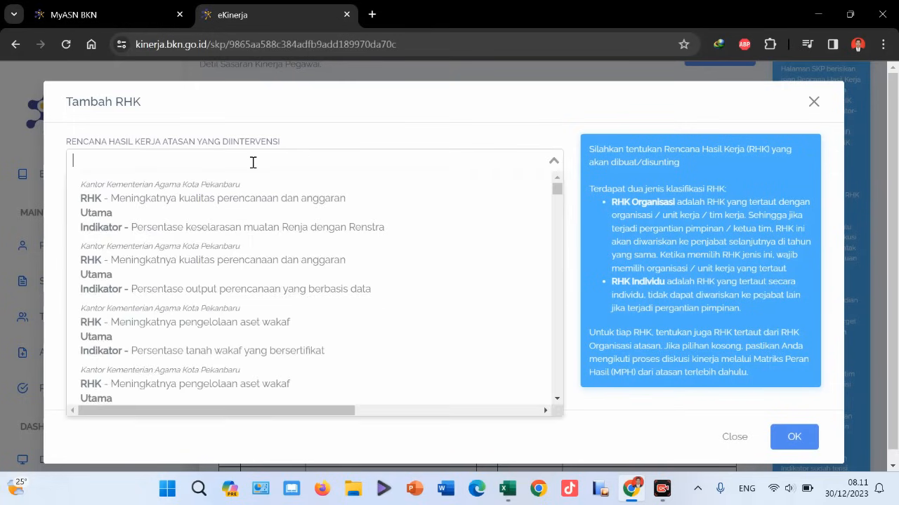
{"action": "scroll", "coordinate": [268, 230], "scroll_direction": "down", "scroll_amount": 10}
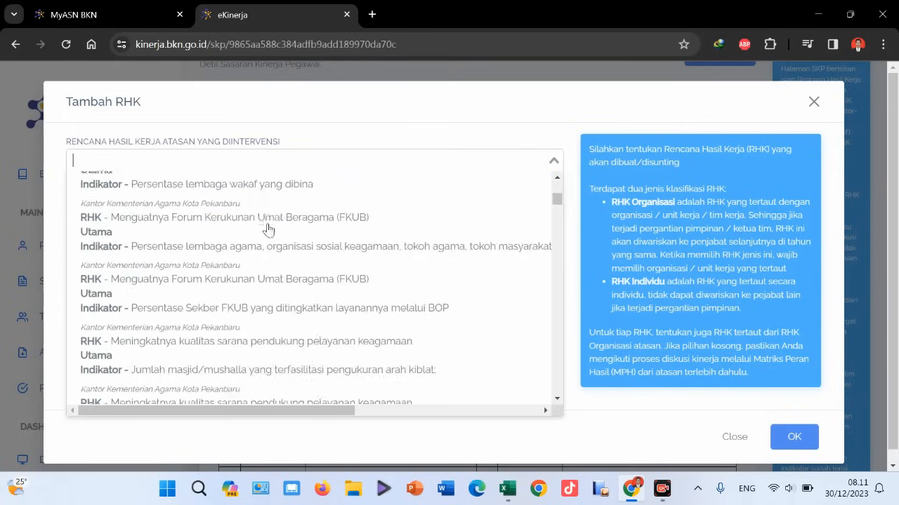
{"action": "scroll", "coordinate": [269, 229], "scroll_direction": "down", "scroll_amount": 5}
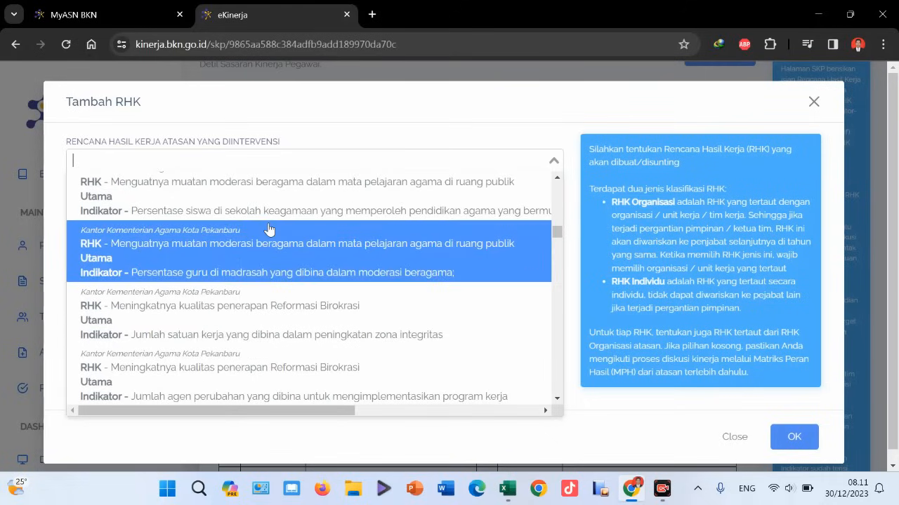
{"action": "scroll", "coordinate": [268, 230], "scroll_direction": "down", "scroll_amount": 5}
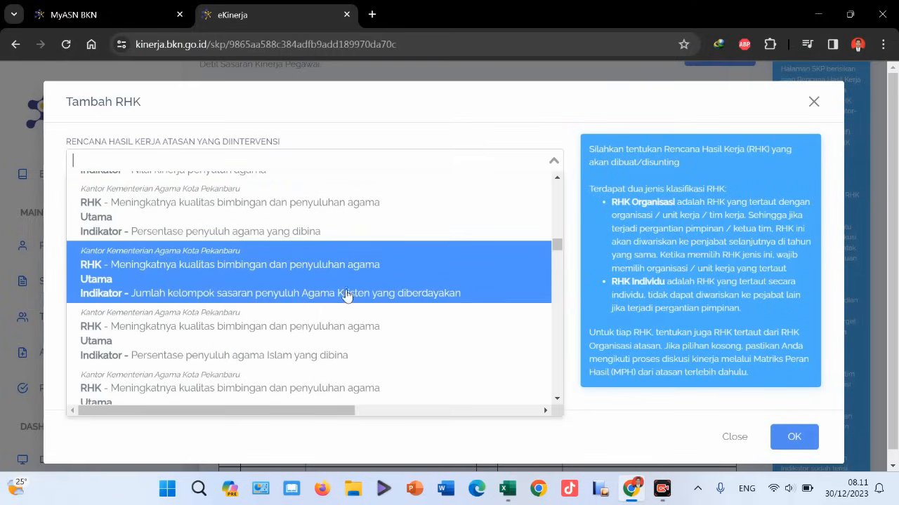
{"action": "scroll", "coordinate": [309, 248], "scroll_direction": "up", "scroll_amount": 3}
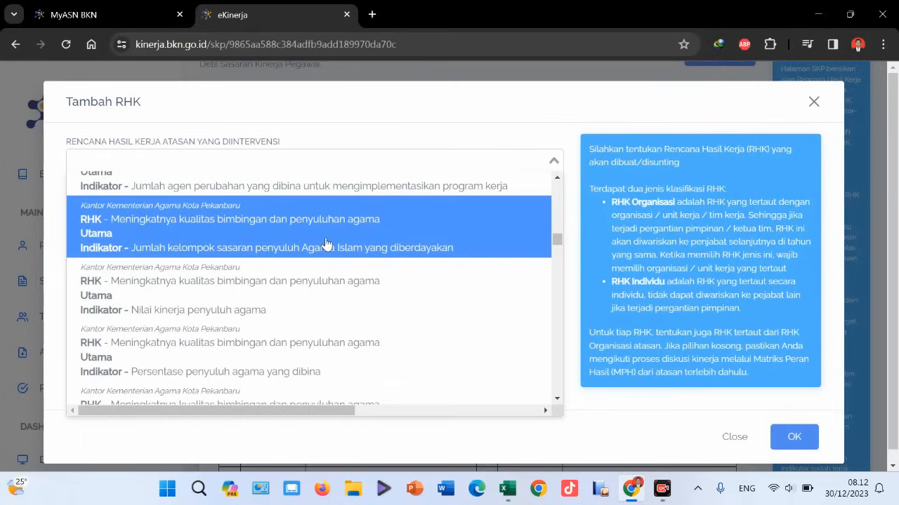
{"action": "left_click", "coordinate": [325, 243]}
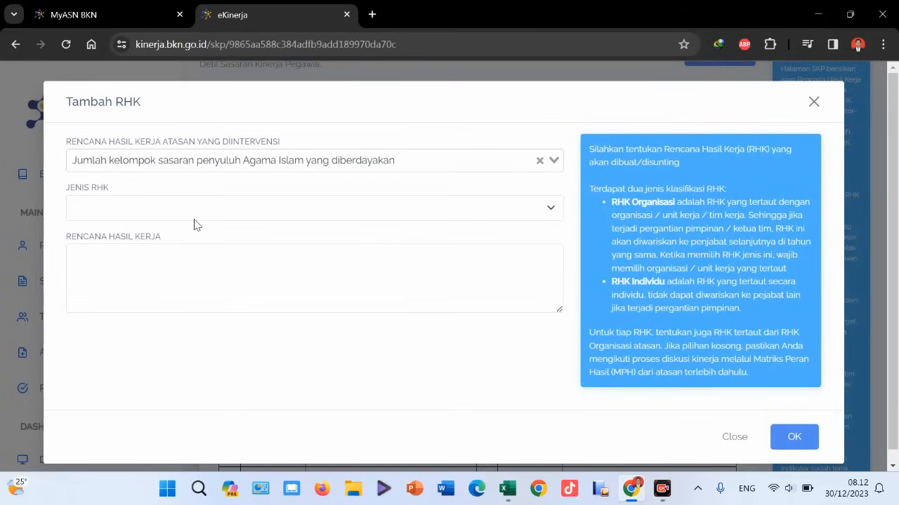
{"action": "left_click", "coordinate": [174, 208]}
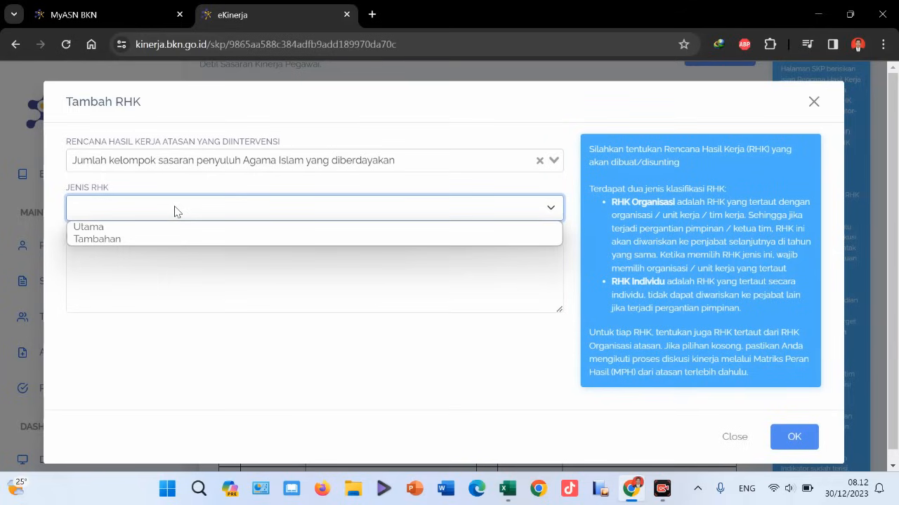
{"action": "left_click", "coordinate": [127, 228]}
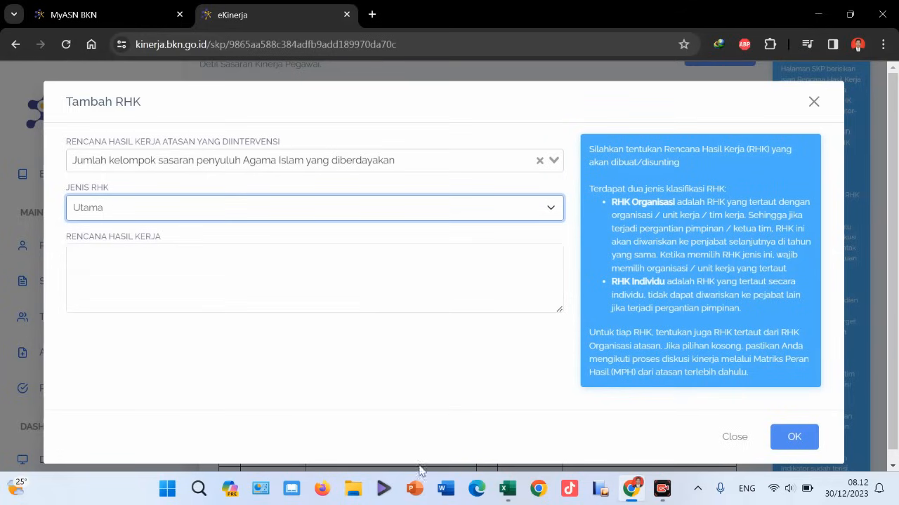
Switch to the Excel workbook URAIAN TUGAS BERDASAR PERMENPAN 9 2021.xlsx and copy task 7's Rencana Hasil Kinerja from cell C29
{"action": "mouse_move", "coordinate": [517, 500]}
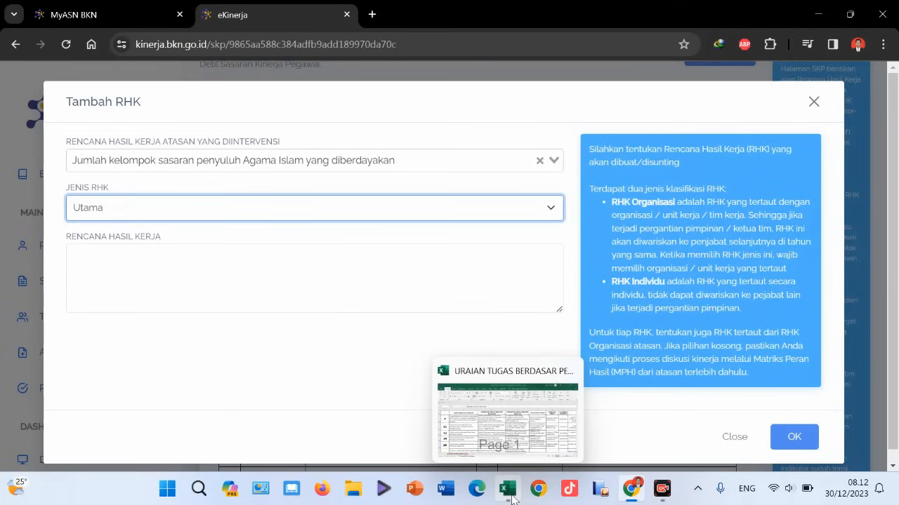
{"action": "left_click", "coordinate": [512, 499]}
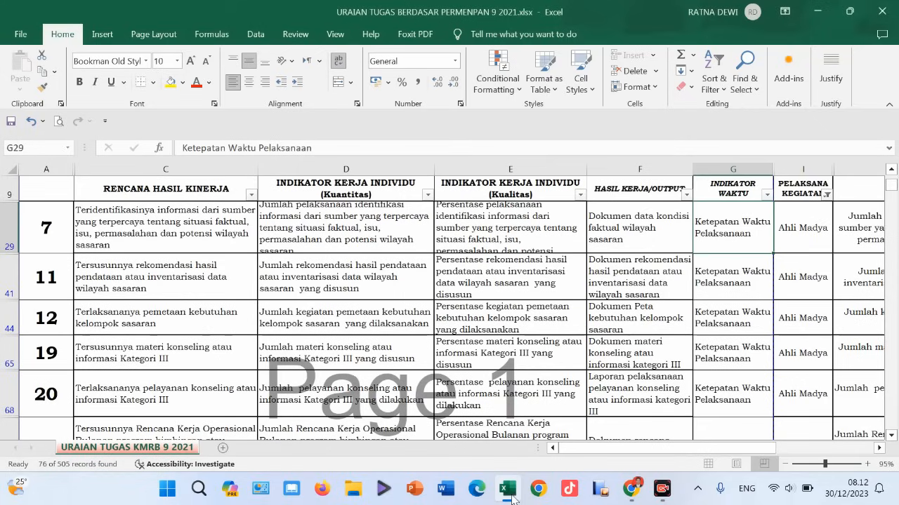
{"action": "left_click", "coordinate": [161, 223]}
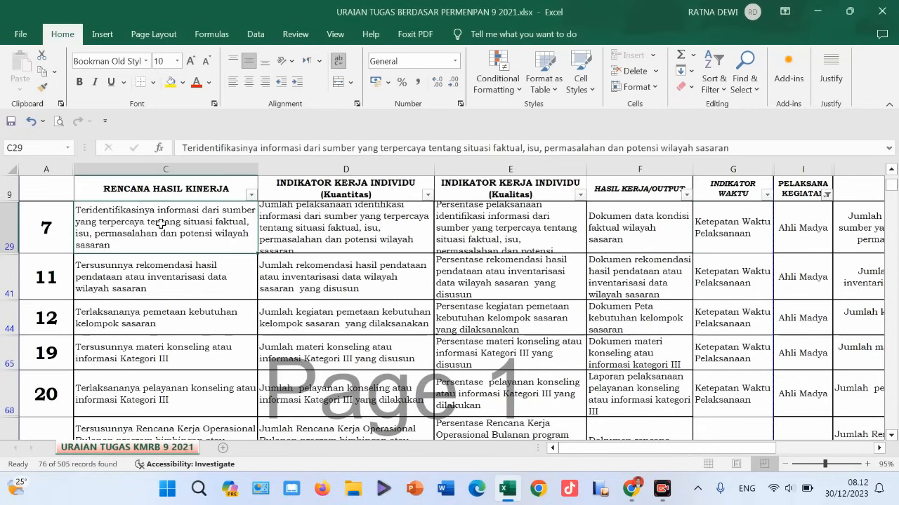
{"action": "key", "text": "ctrl+c"}
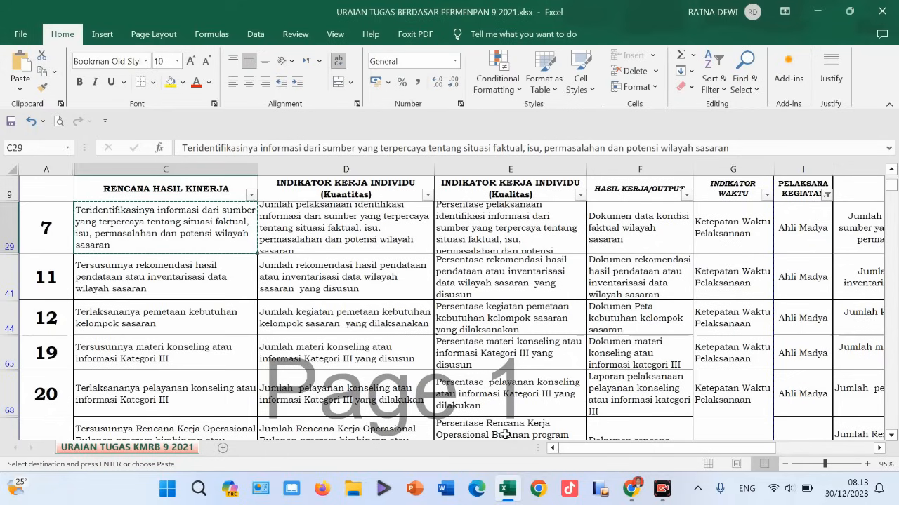
Return to the Tambah RHK form in Chrome, paste the copied text as the Rencana Hasil Kerja, and save the RHK
{"action": "left_click", "coordinate": [540, 493]}
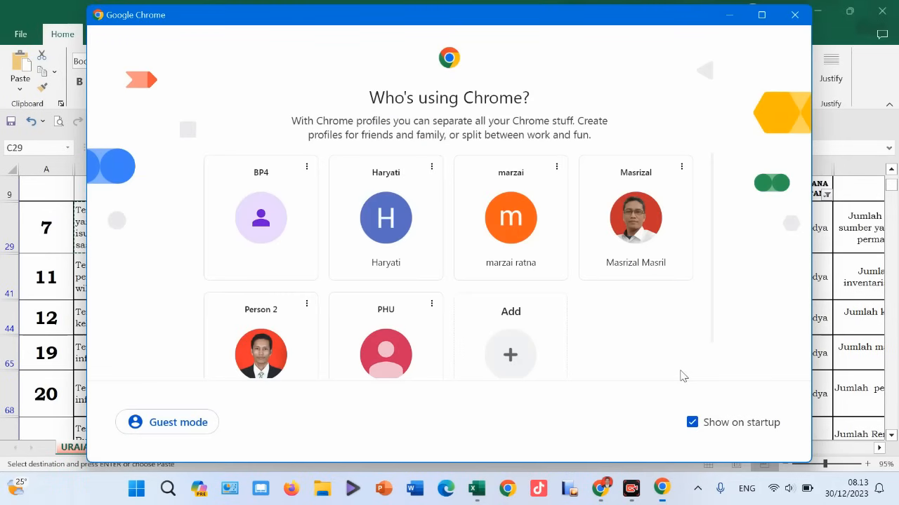
{"action": "left_click", "coordinate": [794, 15]}
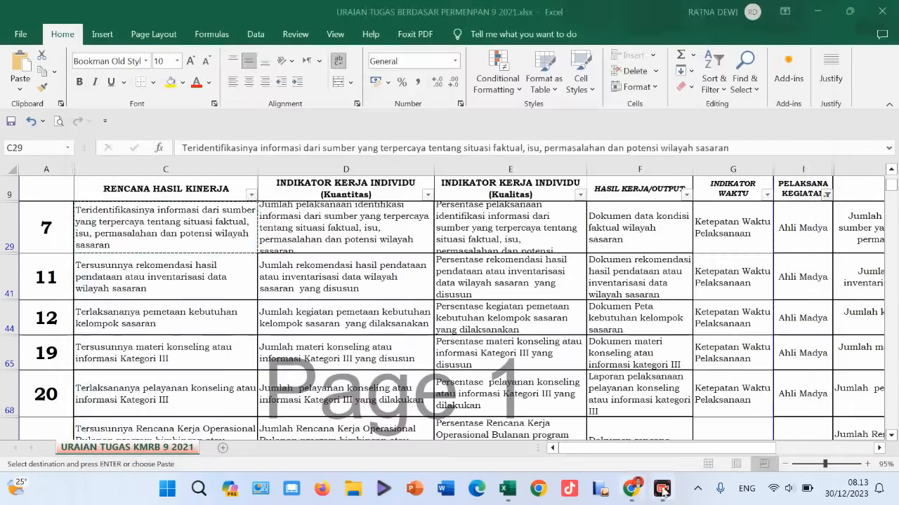
{"action": "left_click", "coordinate": [631, 491]}
{"action": "left_click", "coordinate": [189, 261]}
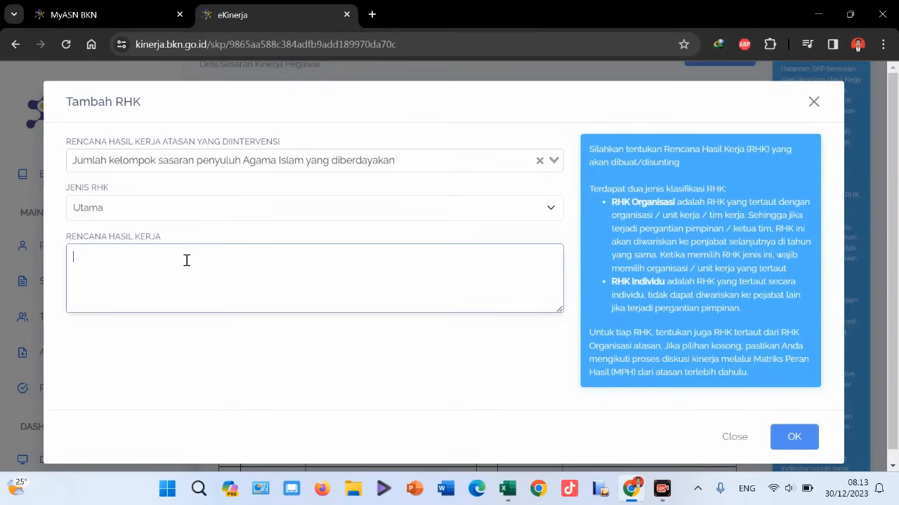
{"action": "key", "text": "ctrl+v"}
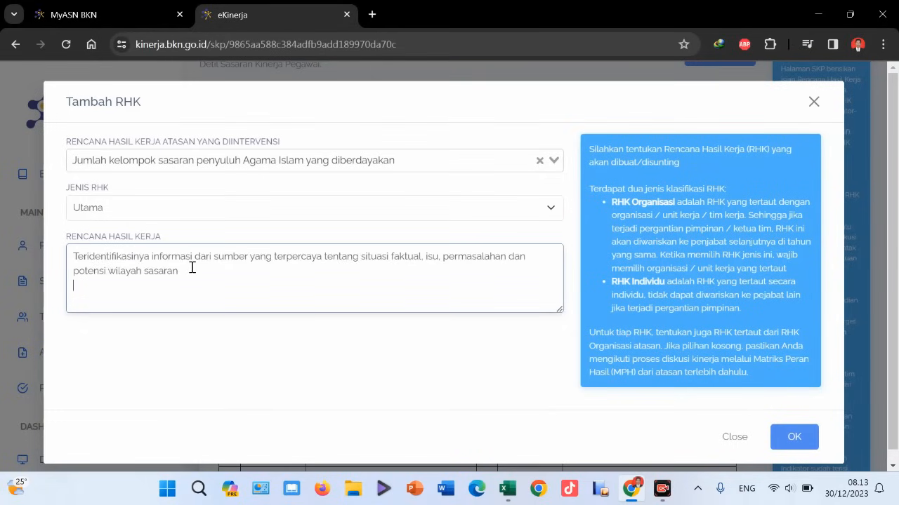
{"action": "left_click", "coordinate": [788, 436]}
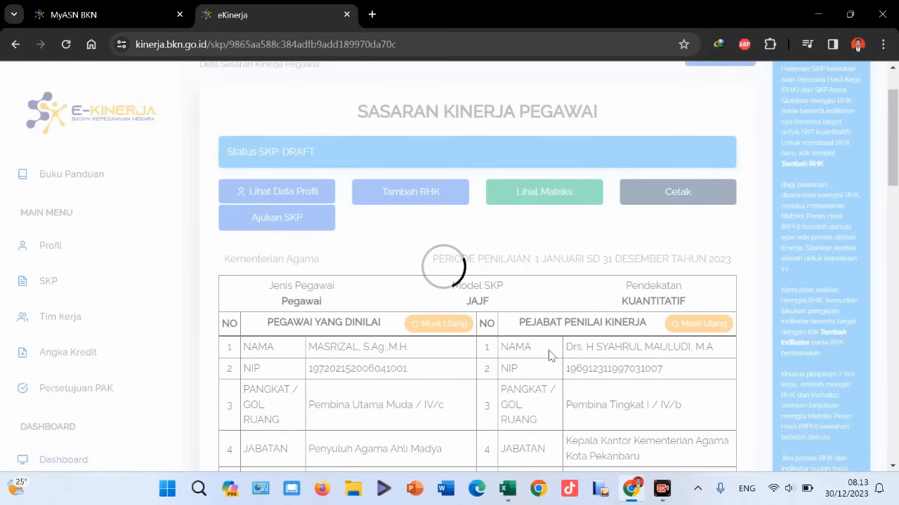
Start a new indicator for the Utama RHK "Teridentifikasinya informasi dari sumber yang terpercaya..." with Aspek set to Kuantitas
{"action": "scroll", "coordinate": [550, 356], "scroll_direction": "down", "scroll_amount": 6}
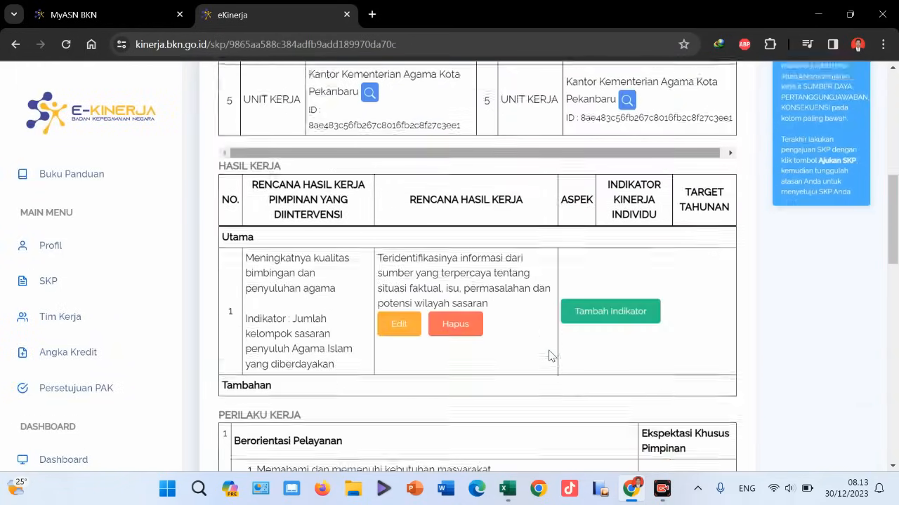
{"action": "scroll", "coordinate": [550, 356], "scroll_direction": "down", "scroll_amount": 1}
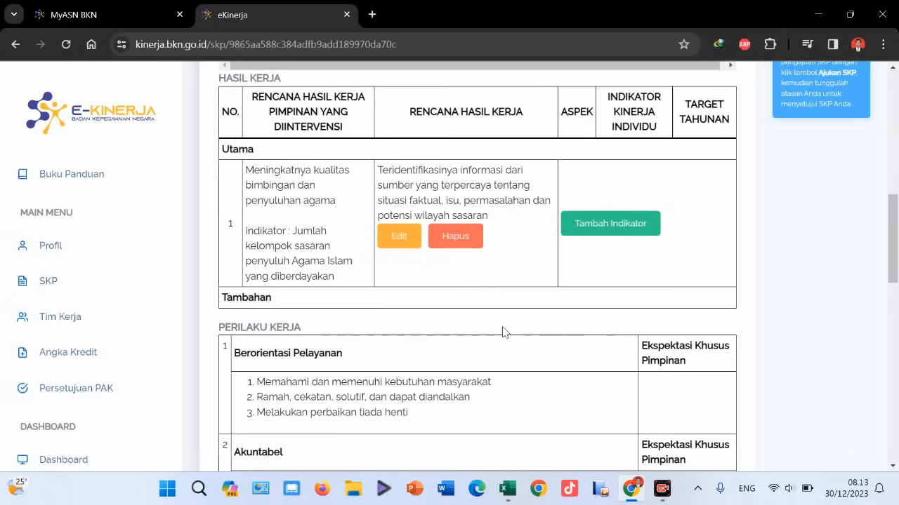
{"action": "left_click", "coordinate": [615, 233]}
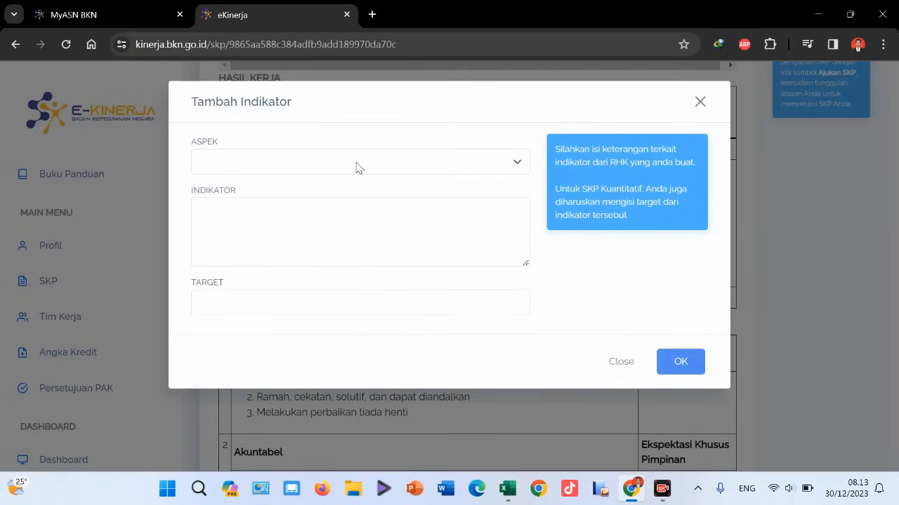
{"action": "left_click", "coordinate": [357, 166]}
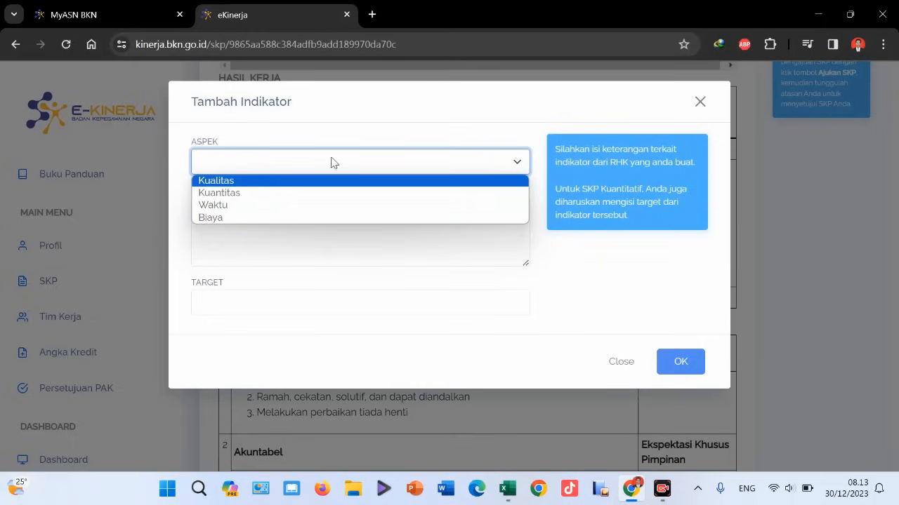
{"action": "left_click", "coordinate": [266, 200]}
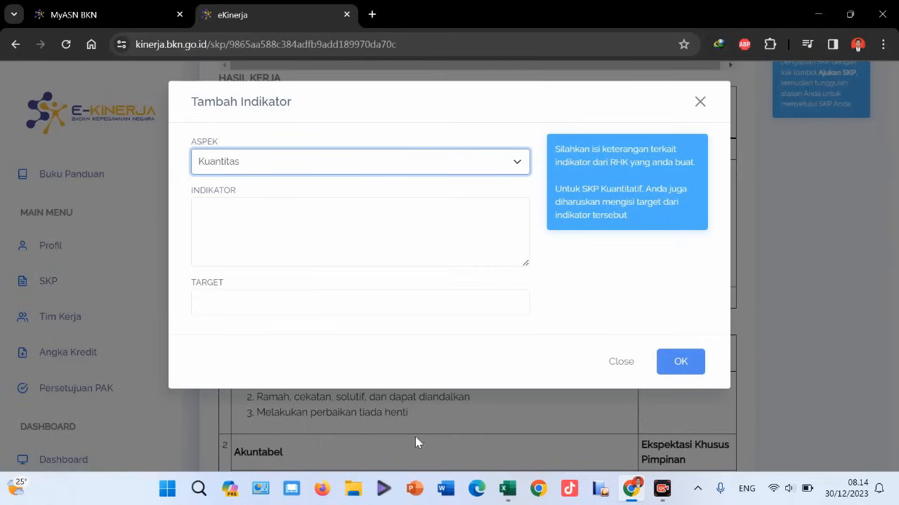
Copy task 7's Kuantitas indicator from cell D29 of the Excel workbook and paste it as the Indikator in Chrome's Tambah Indikator form
{"action": "left_click", "coordinate": [508, 488]}
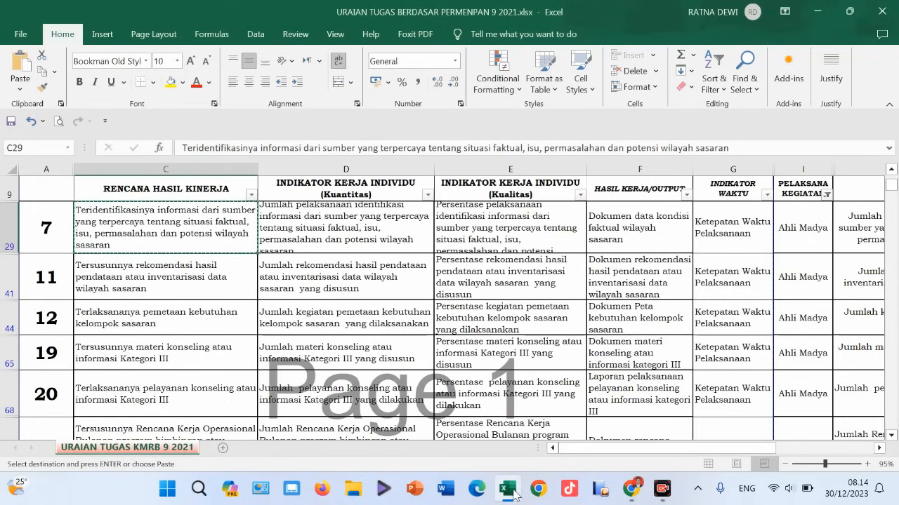
{"action": "left_click", "coordinate": [324, 226]}
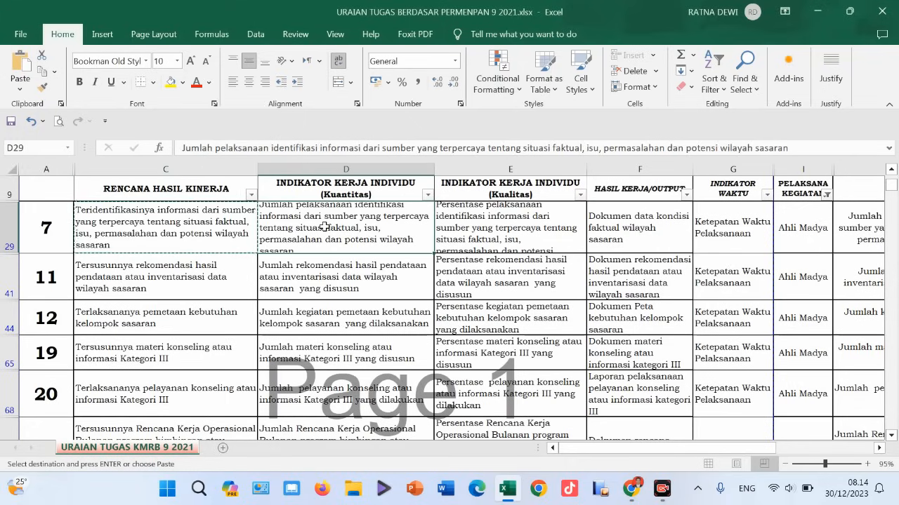
{"action": "key", "text": "ctrl+c"}
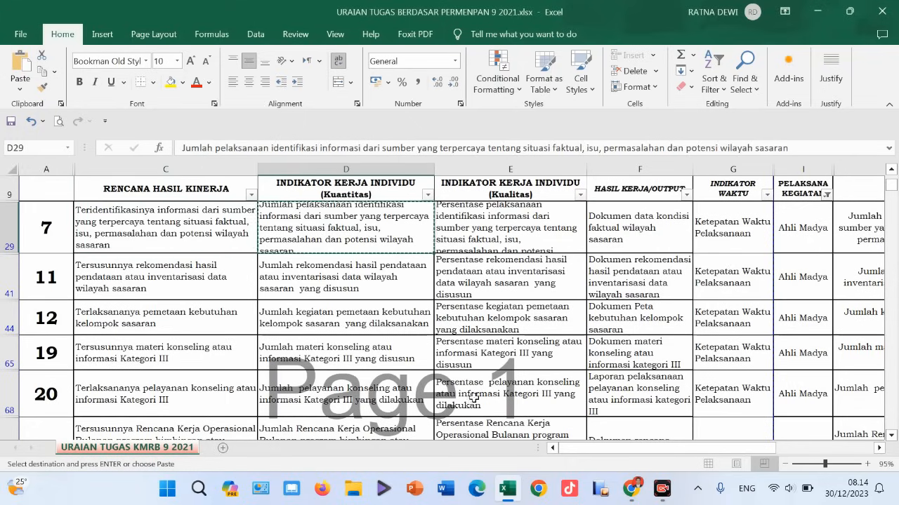
{"action": "left_click", "coordinate": [510, 499]}
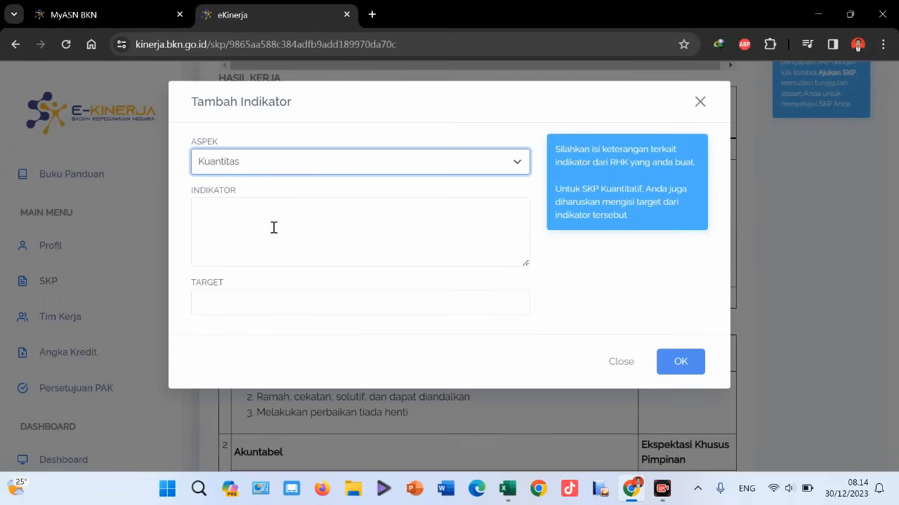
{"action": "left_click", "coordinate": [244, 217]}
{"action": "key", "text": "ctrl+v"}
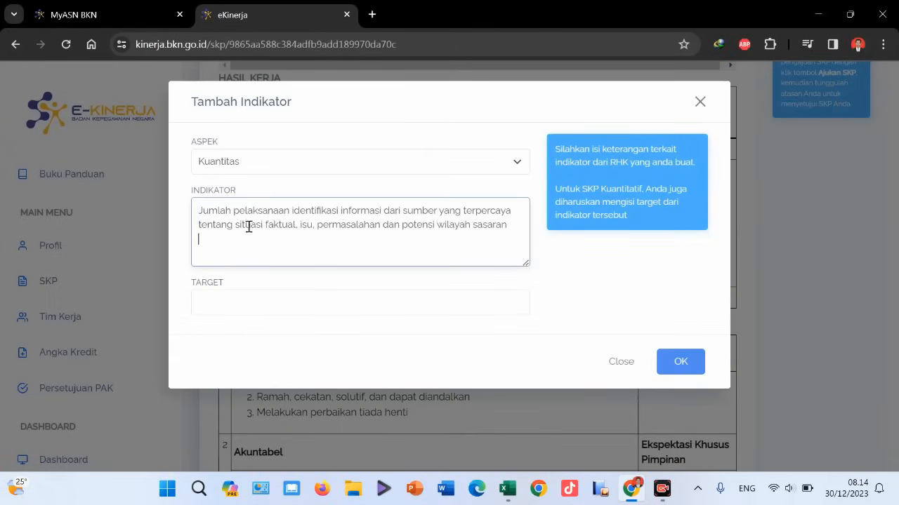
Set the Kuantitas indicator's target to "2 Kali" and save the indicator
{"action": "left_click", "coordinate": [287, 307]}
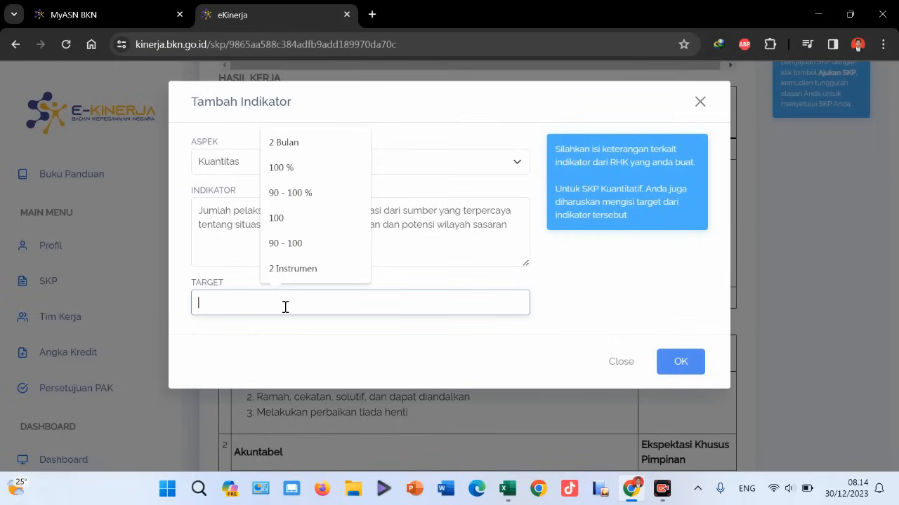
{"action": "left_click", "coordinate": [414, 225]}
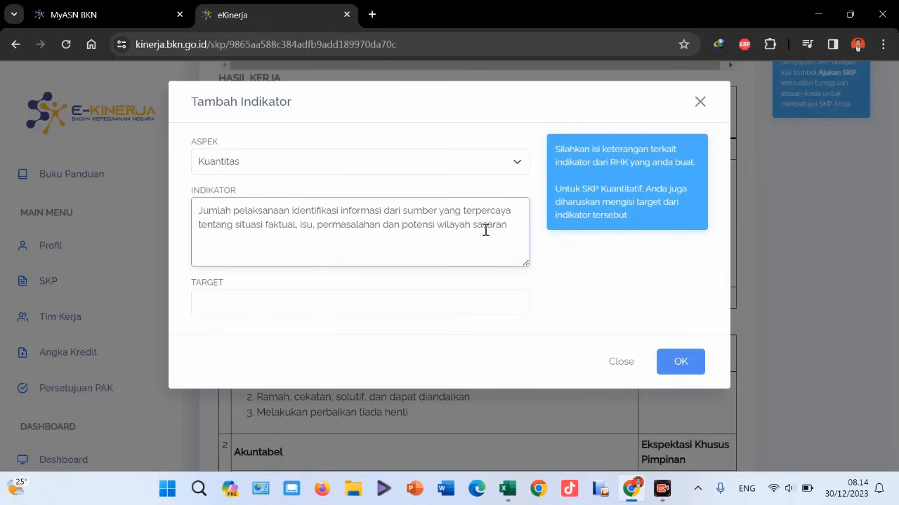
{"action": "left_click", "coordinate": [253, 301]}
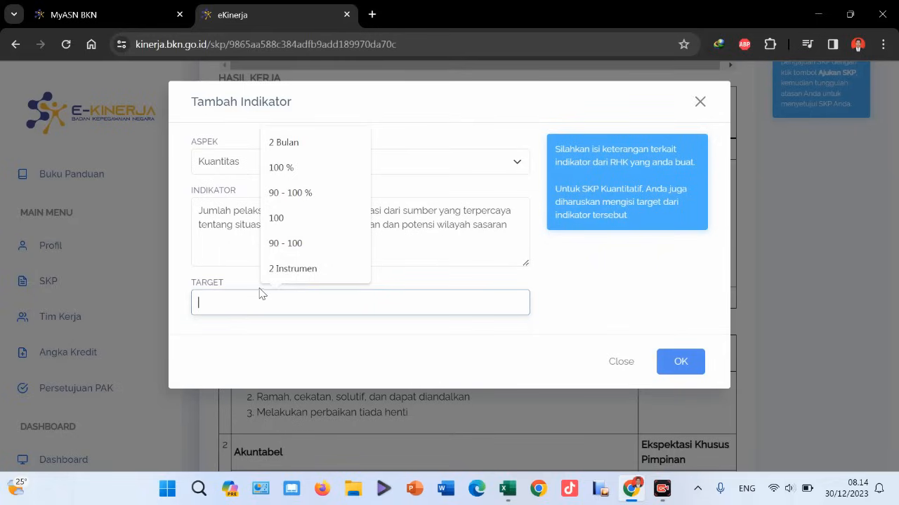
{"action": "type", "text": "2"}
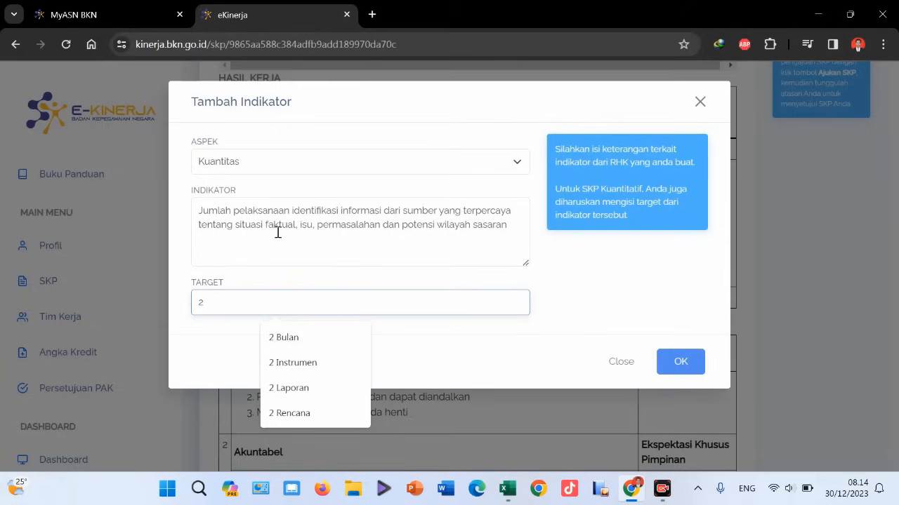
{"action": "left_click", "coordinate": [231, 306]}
{"action": "type", "text": "2 Kali"}
{"action": "left_click", "coordinate": [679, 363]}
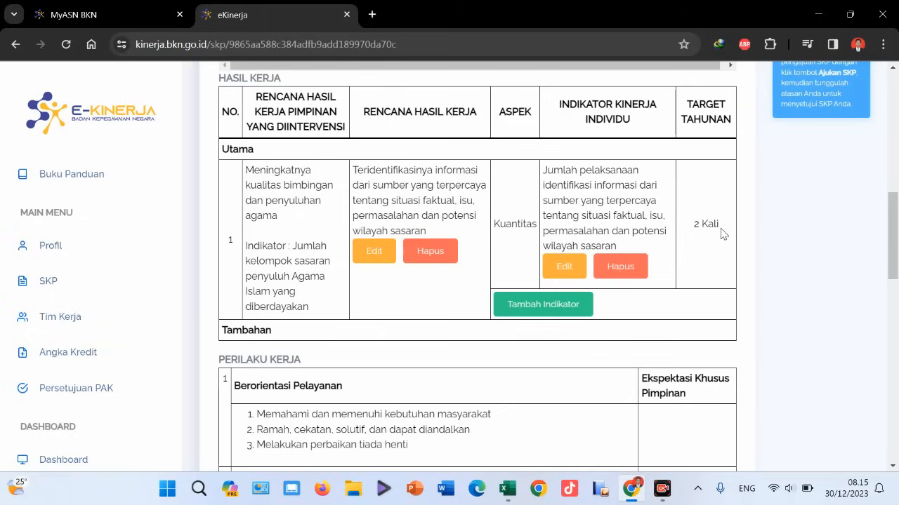
Start a second indicator for the same RHK with Aspek set to Kualitas
{"action": "left_click", "coordinate": [540, 310]}
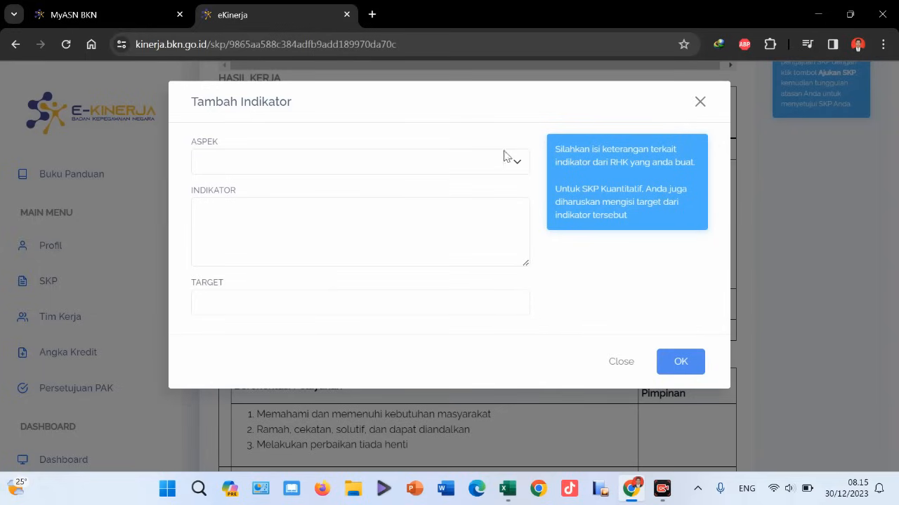
{"action": "left_click", "coordinate": [516, 163]}
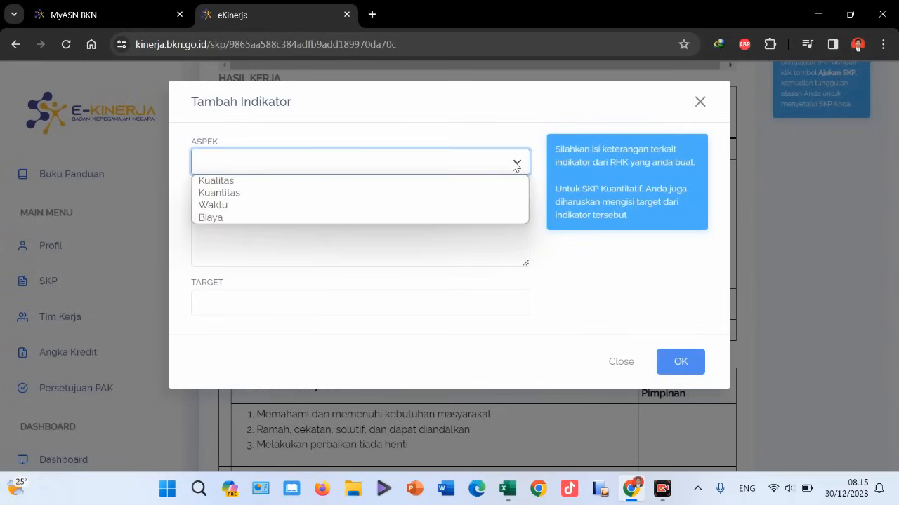
{"action": "left_click", "coordinate": [312, 181]}
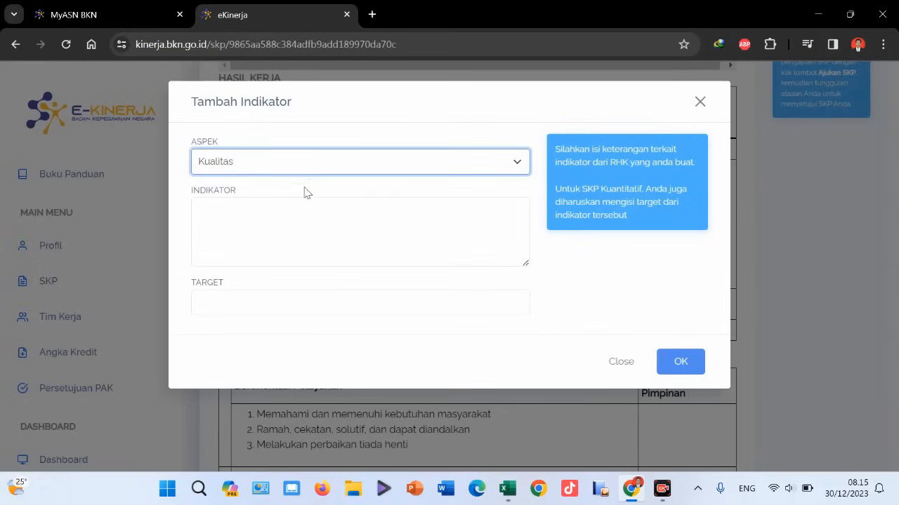
Copy task 7's Kualitas indicator from cell E29 in Excel and paste it as the Indikator in Chrome's form
{"action": "left_click", "coordinate": [507, 493]}
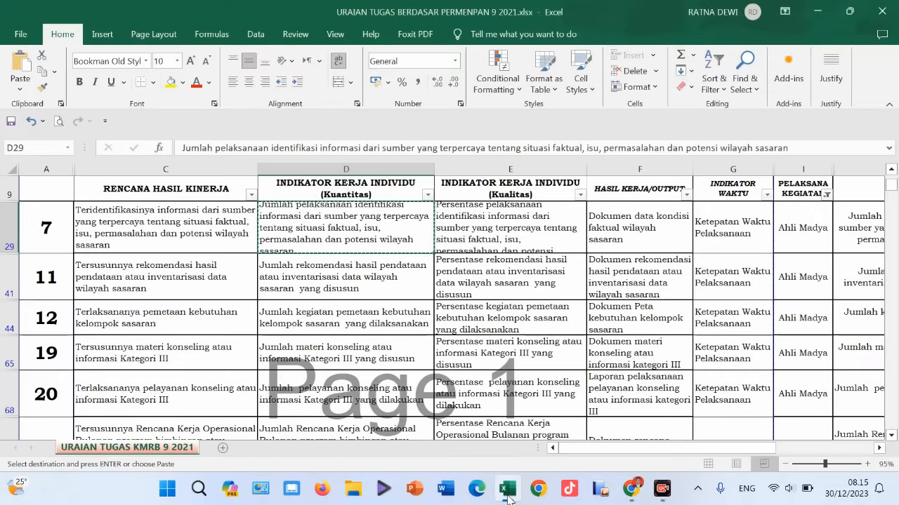
{"action": "left_click", "coordinate": [496, 239]}
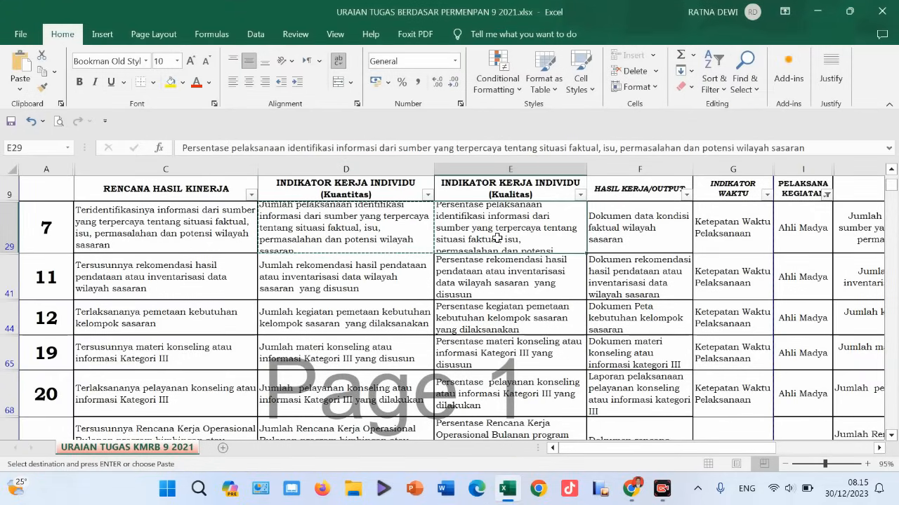
{"action": "key", "text": "ctrl+c"}
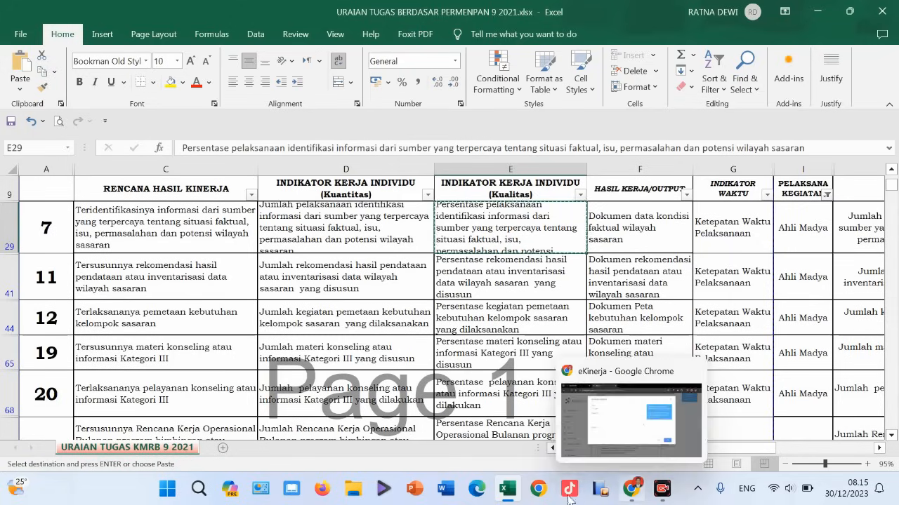
{"action": "left_click", "coordinate": [507, 492]}
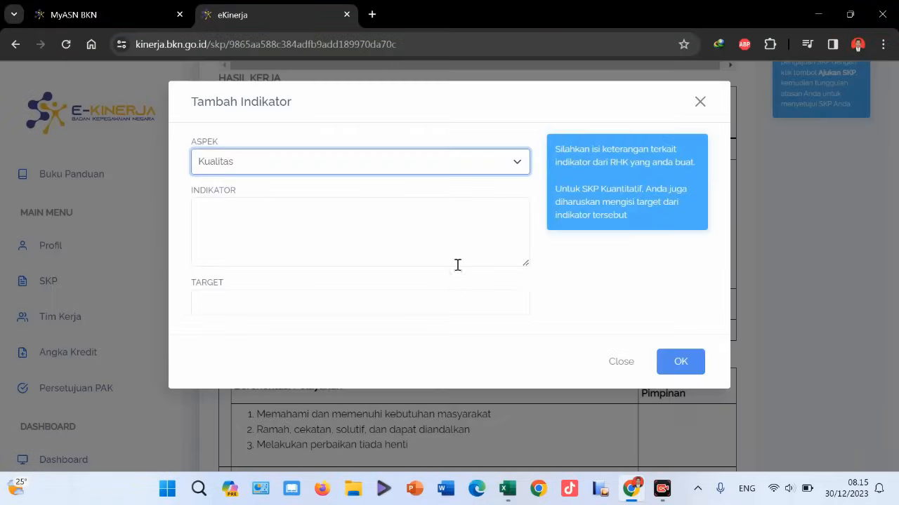
{"action": "left_click", "coordinate": [230, 209]}
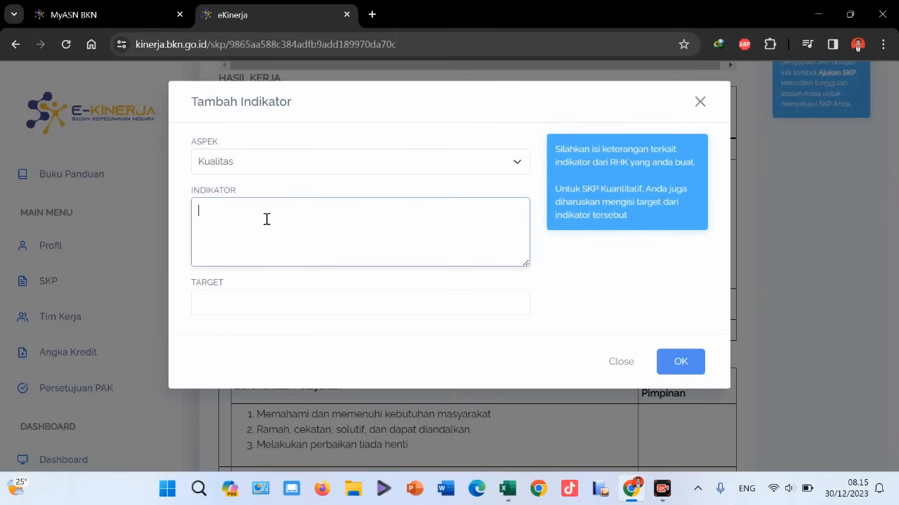
{"action": "key", "text": "ctrl+v"}
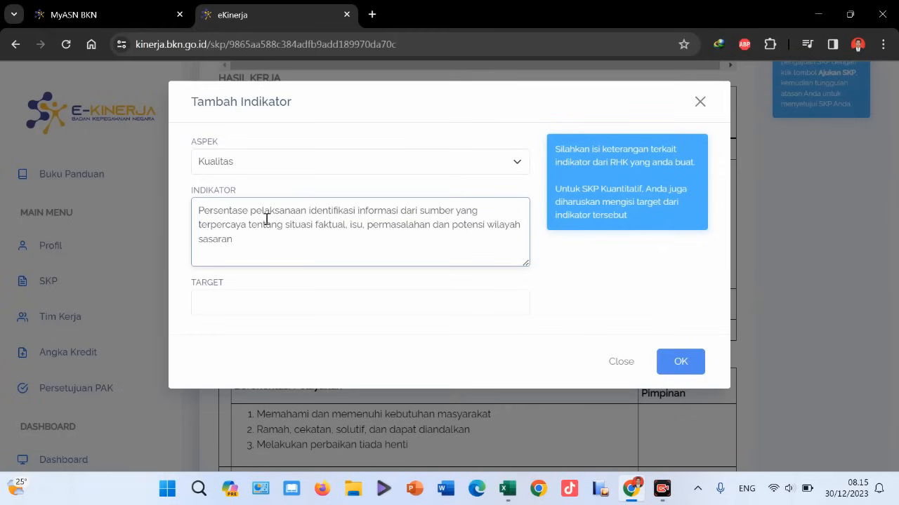
Set the Kualitas indicator's target to "100 %" and save the indicator
{"action": "left_click", "coordinate": [266, 305]}
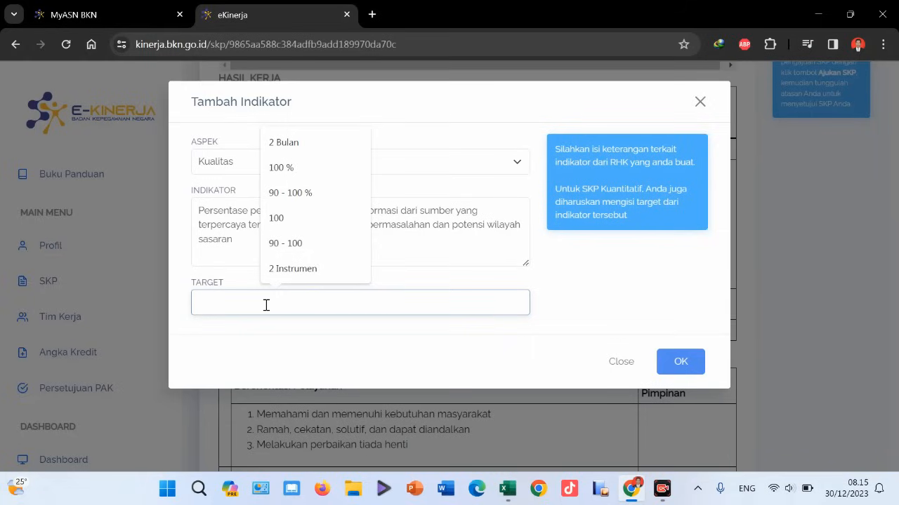
{"action": "left_click", "coordinate": [284, 168]}
{"action": "left_click", "coordinate": [690, 368]}
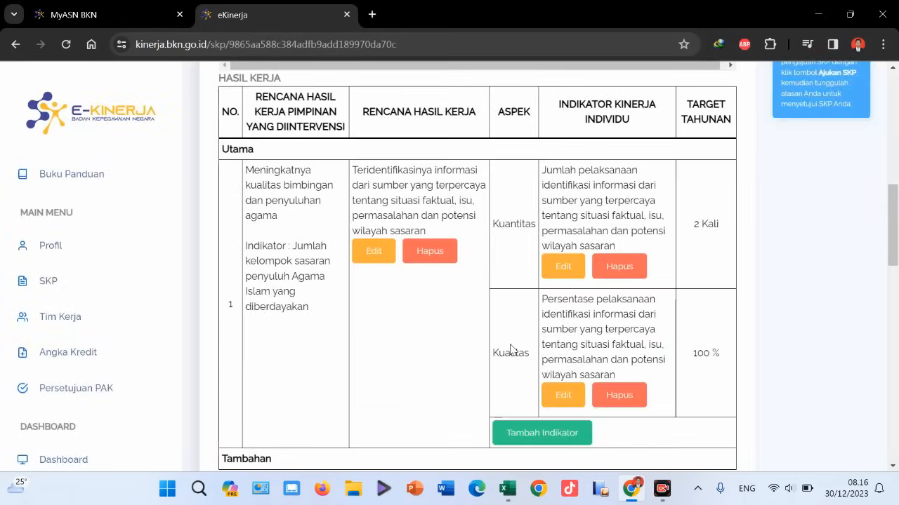
Start a third indicator for the same RHK with Aspek set to Waktu
{"action": "scroll", "coordinate": [510, 349], "scroll_direction": "down", "scroll_amount": 1}
{"action": "scroll", "coordinate": [510, 349], "scroll_direction": "down", "scroll_amount": 1}
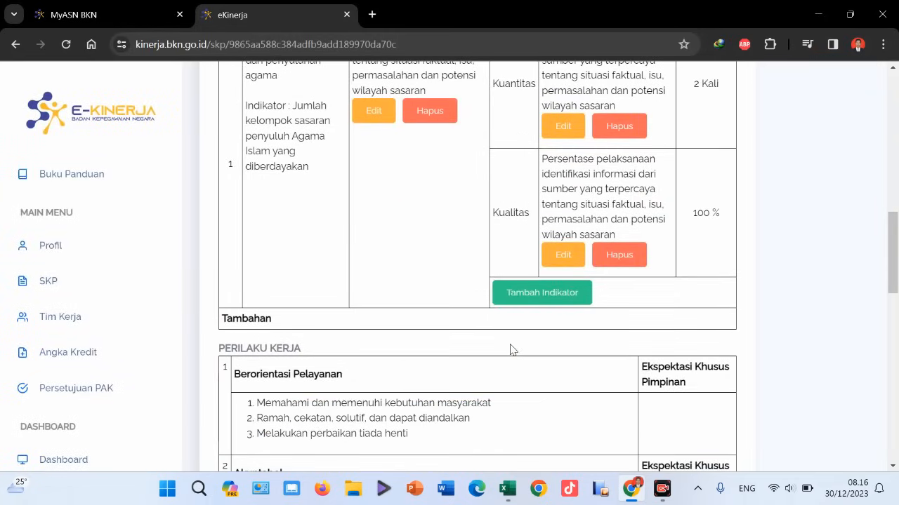
{"action": "left_click", "coordinate": [541, 293]}
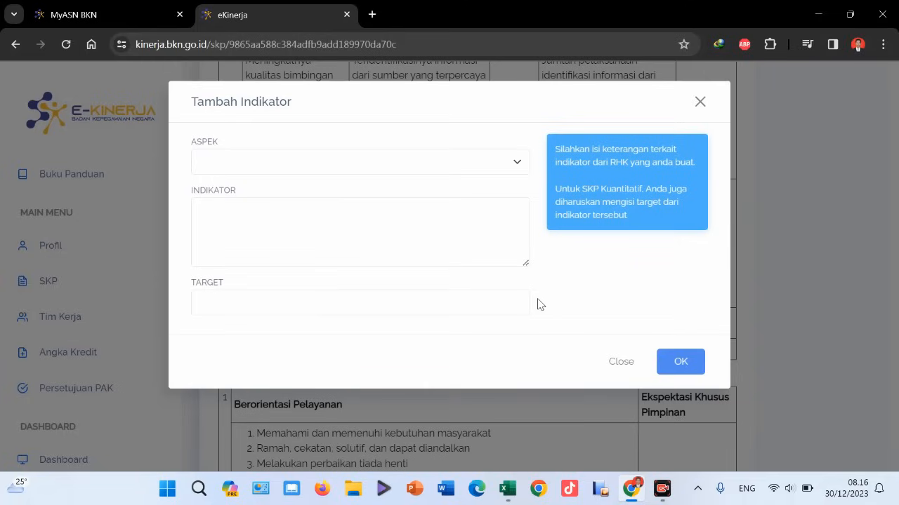
{"action": "left_click", "coordinate": [285, 165]}
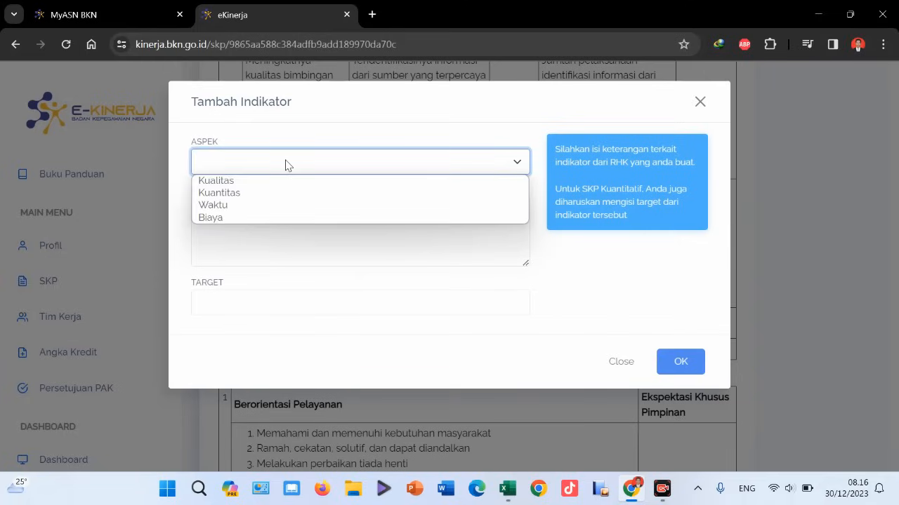
{"action": "left_click", "coordinate": [233, 205]}
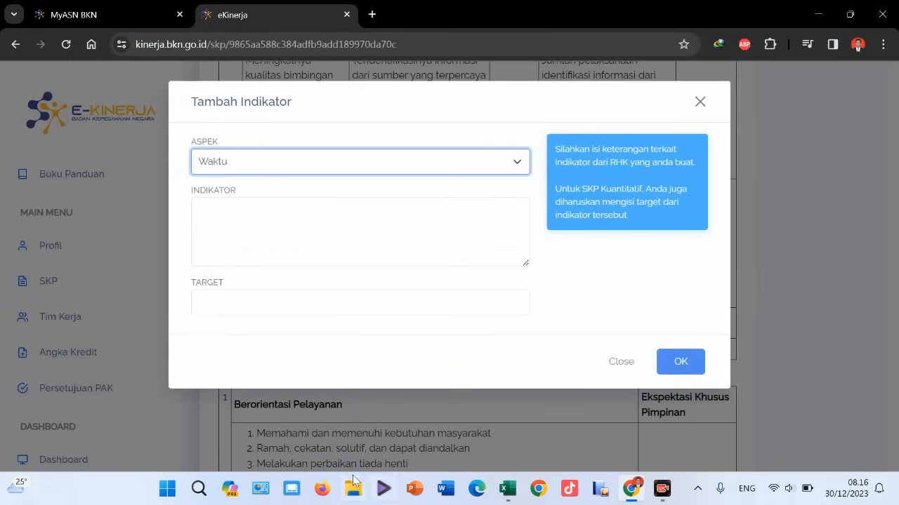
Copy task 7's time indicator from cell G29 in Excel and paste it as the Indikator in Chrome's form
{"action": "left_click", "coordinate": [507, 489]}
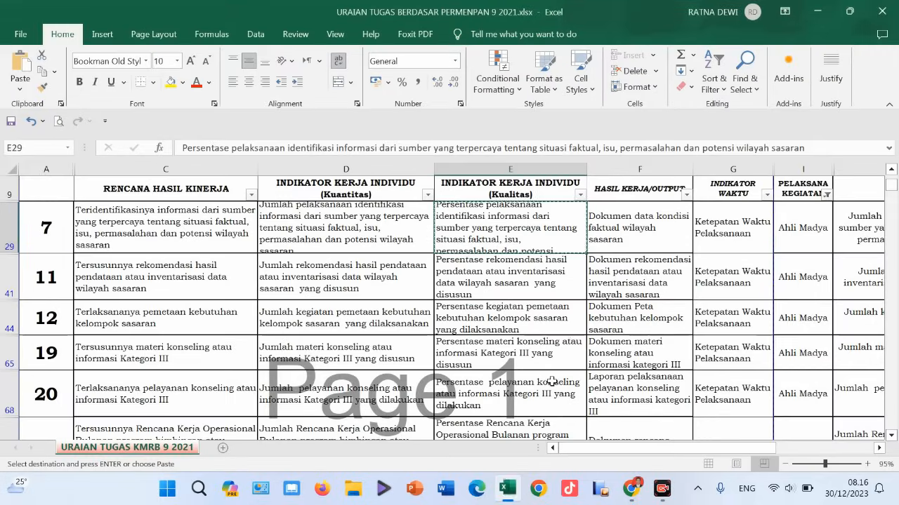
{"action": "left_click", "coordinate": [734, 225]}
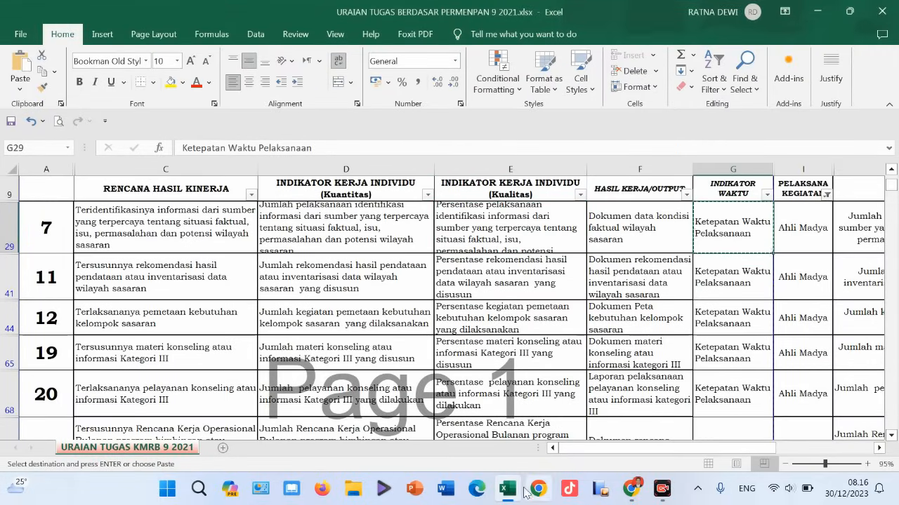
{"action": "left_click", "coordinate": [515, 494]}
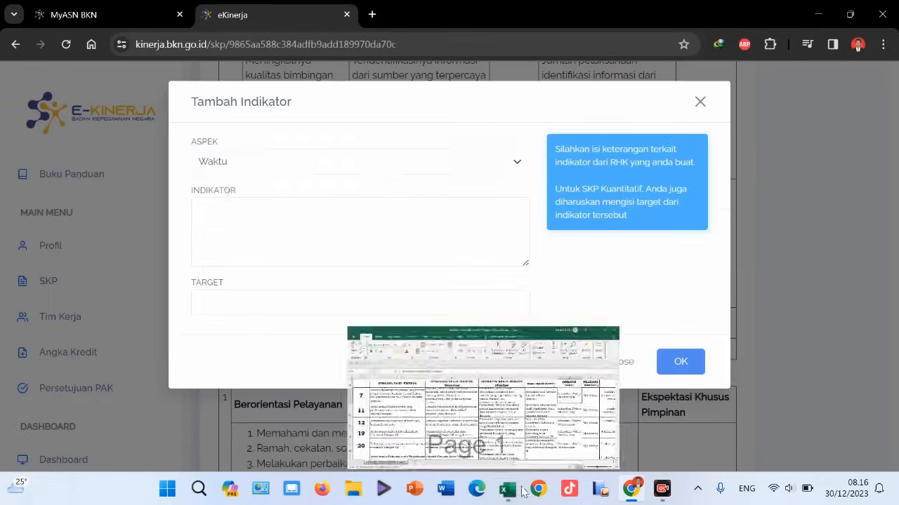
{"action": "left_click", "coordinate": [280, 203]}
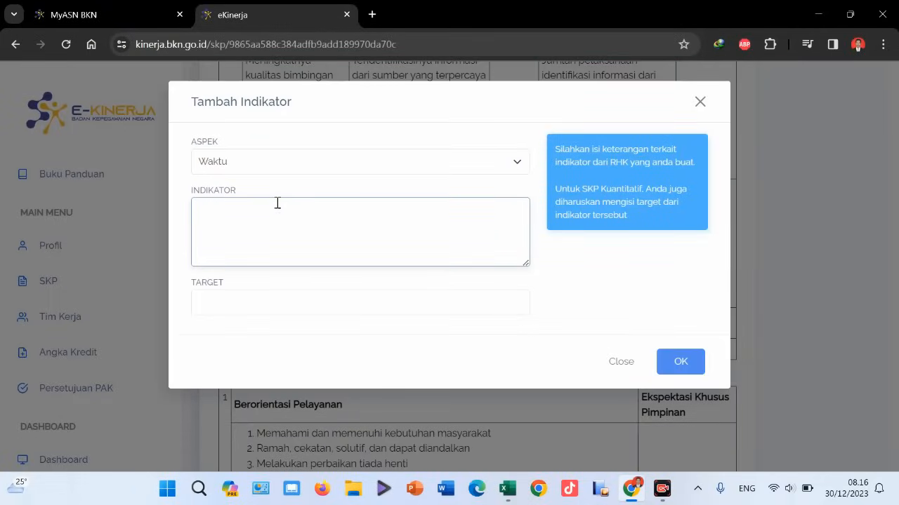
{"action": "key", "text": "ctrl+v"}
Set the Waktu indicator's target to "2 Bulan" and save the indicator
{"action": "left_click", "coordinate": [298, 303]}
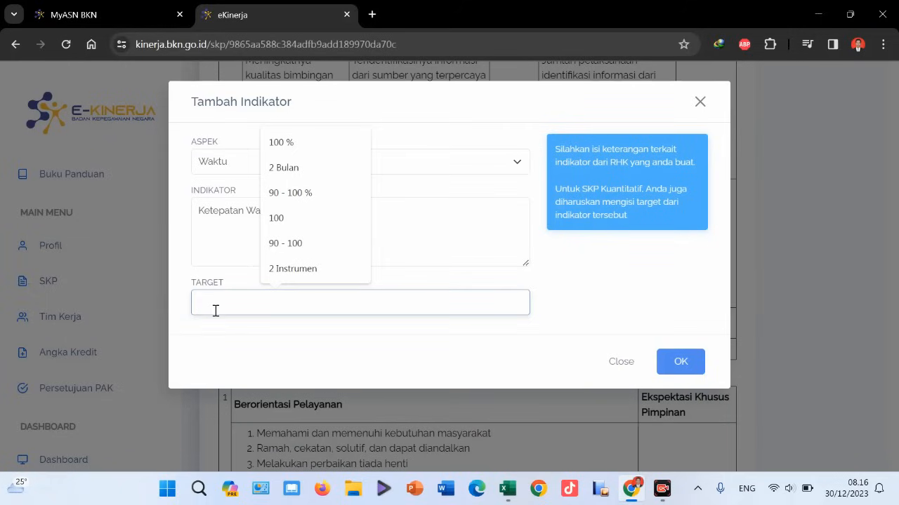
{"action": "left_click", "coordinate": [286, 170]}
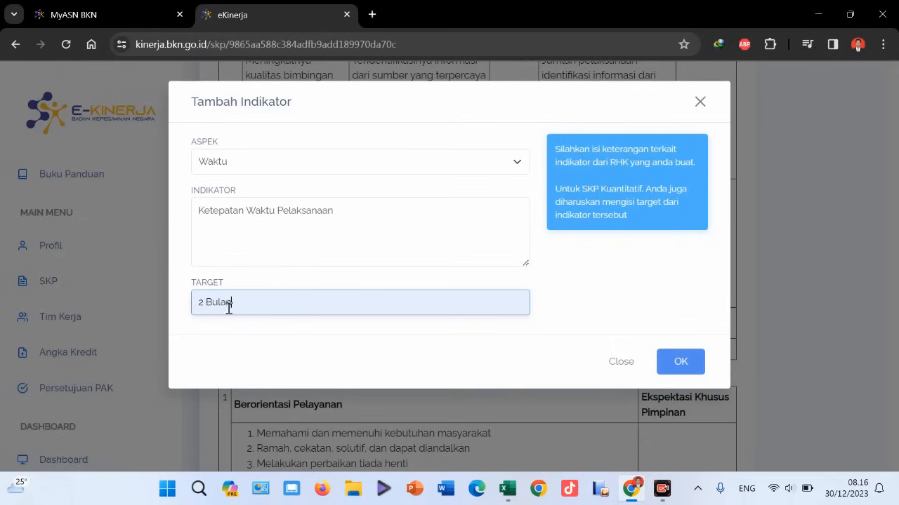
{"action": "left_click", "coordinate": [678, 363]}
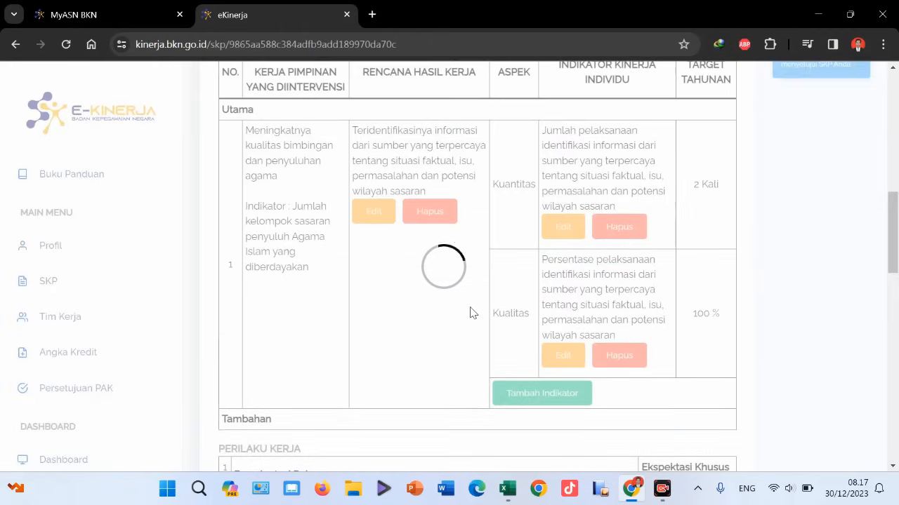
Review the first RHK's Kuantitas, Kualitas and Waktu indicators and their annual targets in the Hasil Kerja table
{"action": "scroll", "coordinate": [474, 313], "scroll_direction": "down", "scroll_amount": 2}
{"action": "scroll", "coordinate": [473, 313], "scroll_direction": "up", "scroll_amount": 1}
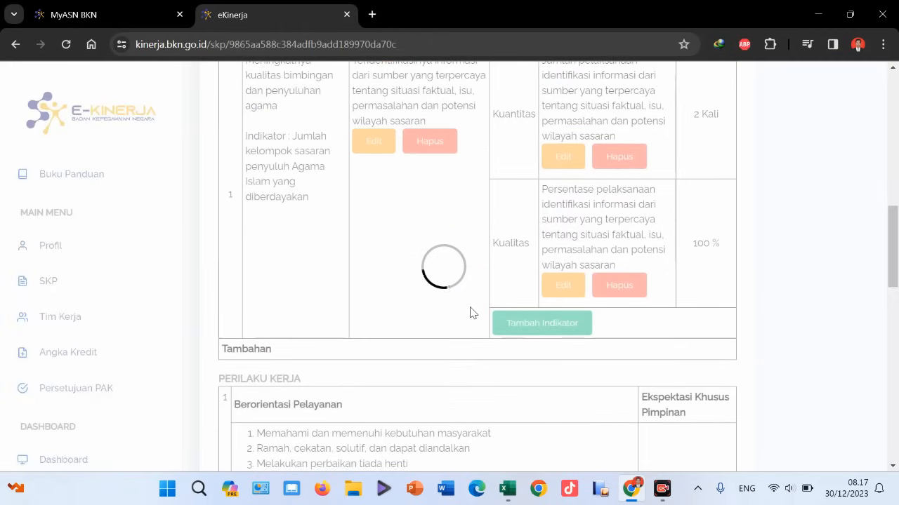
{"action": "scroll", "coordinate": [470, 313], "scroll_direction": "up", "scroll_amount": 1}
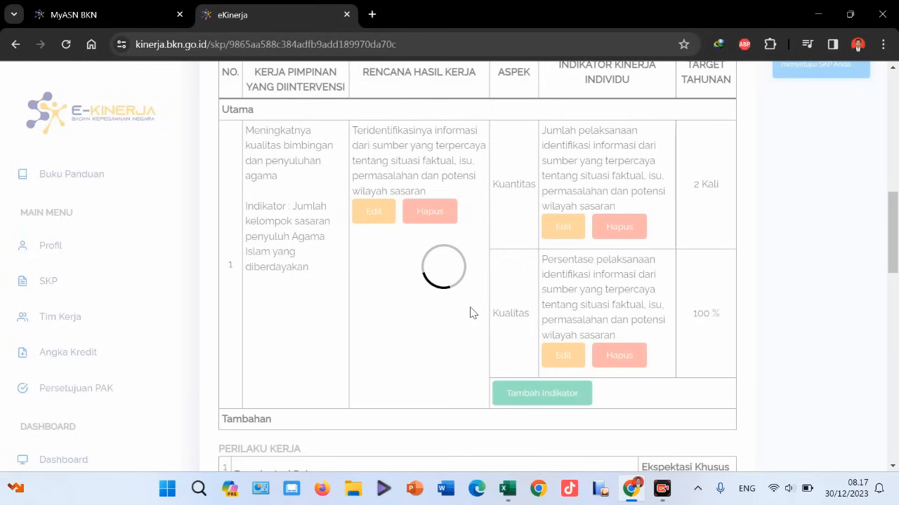
{"action": "scroll", "coordinate": [471, 313], "scroll_direction": "down", "scroll_amount": 1}
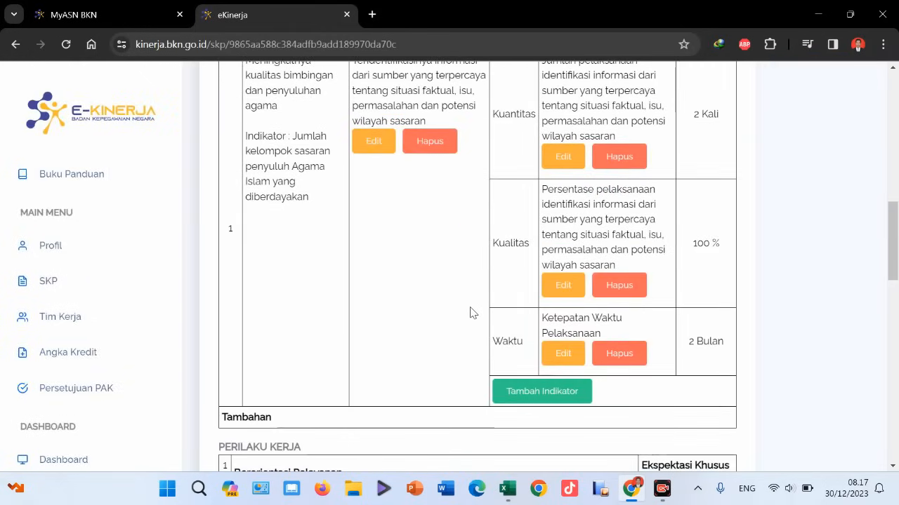
{"action": "scroll", "coordinate": [470, 313], "scroll_direction": "down", "scroll_amount": 1}
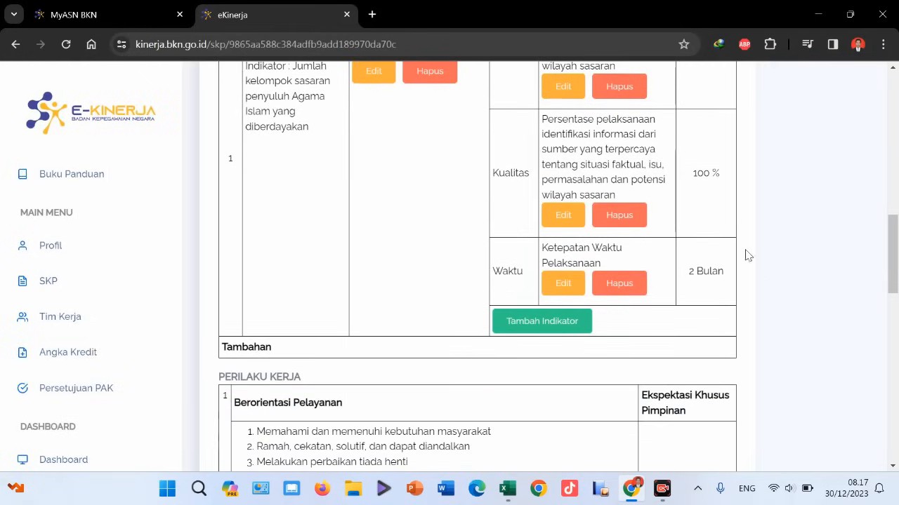
{"action": "scroll", "coordinate": [581, 308], "scroll_direction": "up", "scroll_amount": 1}
{"action": "scroll", "coordinate": [588, 302], "scroll_direction": "up", "scroll_amount": 1}
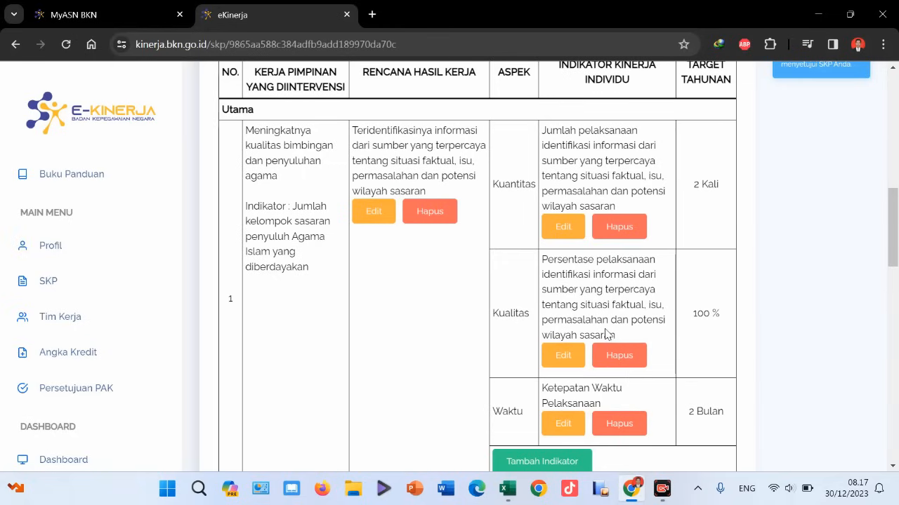
Start another RHK linked to the superior's indicator "Jumlah kelompok sasaran penyuluh Agama Islam yang diberdayakan", with Jenis RHK set to Utama
{"action": "scroll", "coordinate": [602, 330], "scroll_direction": "up", "scroll_amount": 10}
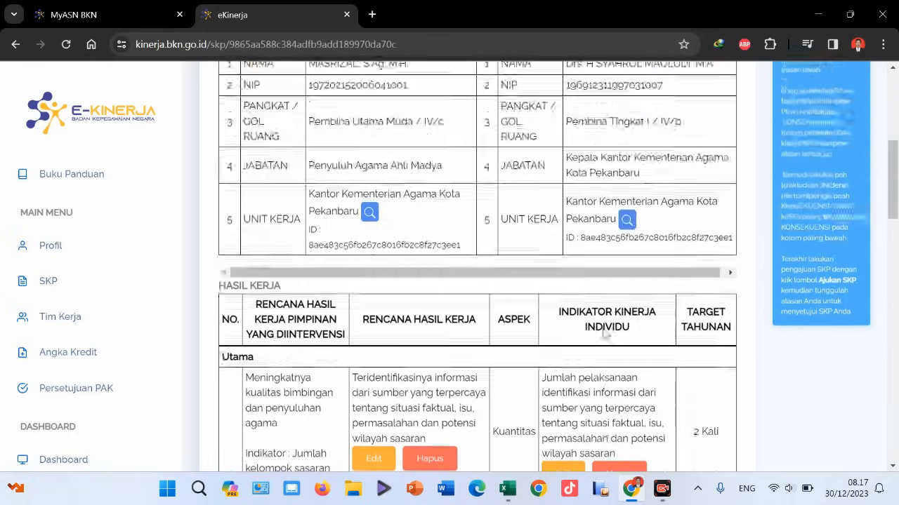
{"action": "scroll", "coordinate": [482, 301], "scroll_direction": "down", "scroll_amount": 2}
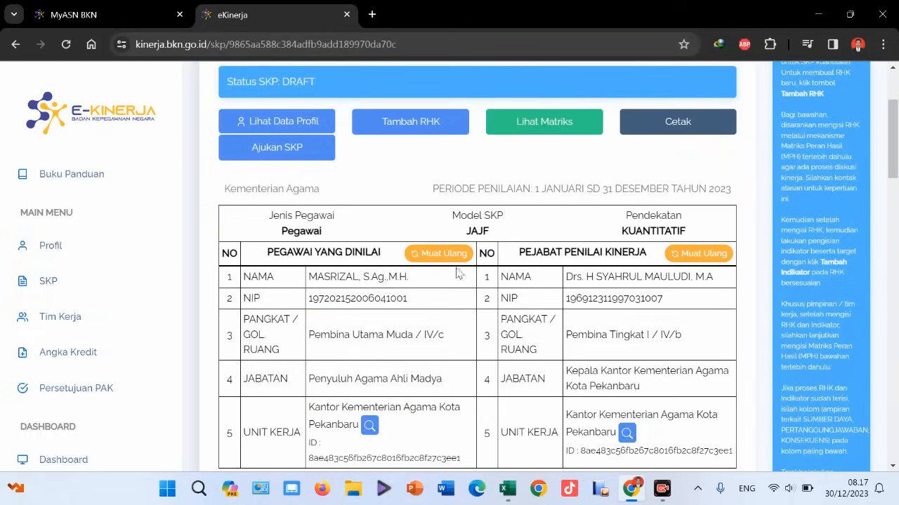
{"action": "left_click", "coordinate": [400, 127]}
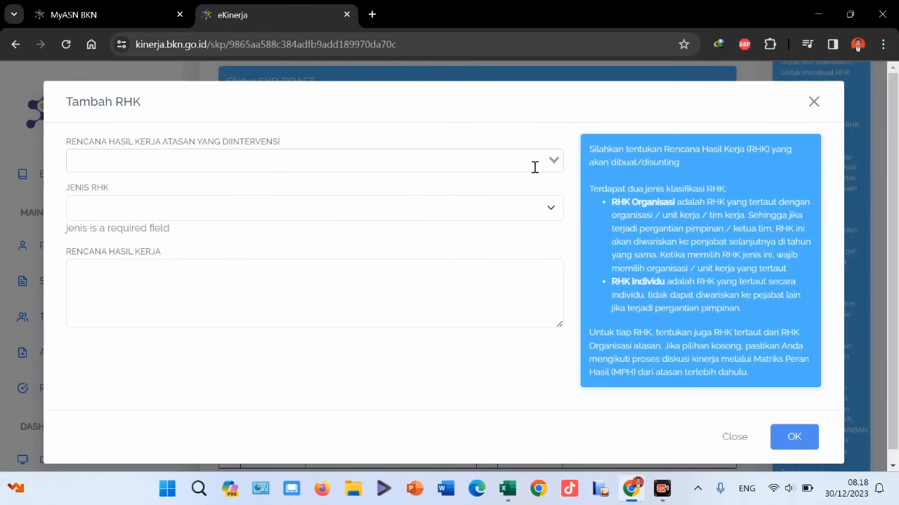
{"action": "left_click", "coordinate": [534, 167]}
{"action": "scroll", "coordinate": [395, 262], "scroll_direction": "down", "scroll_amount": 5}
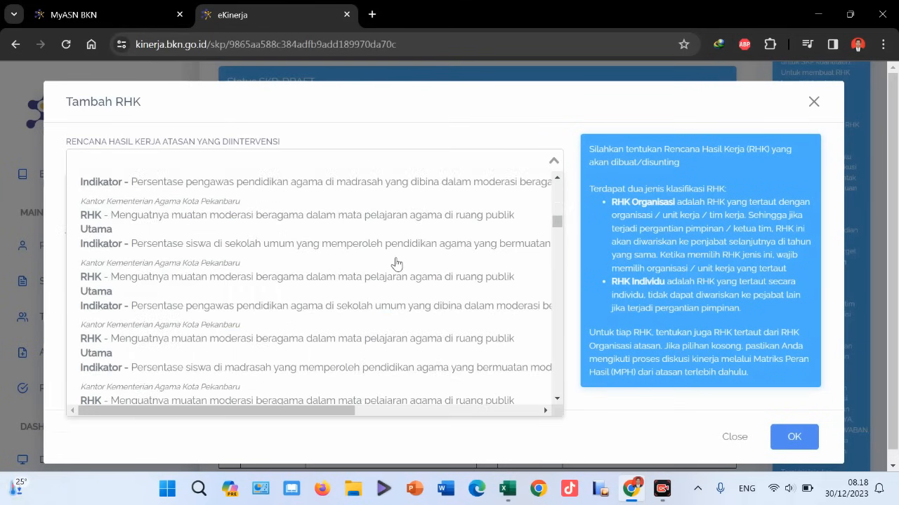
{"action": "scroll", "coordinate": [395, 261], "scroll_direction": "down", "scroll_amount": 5}
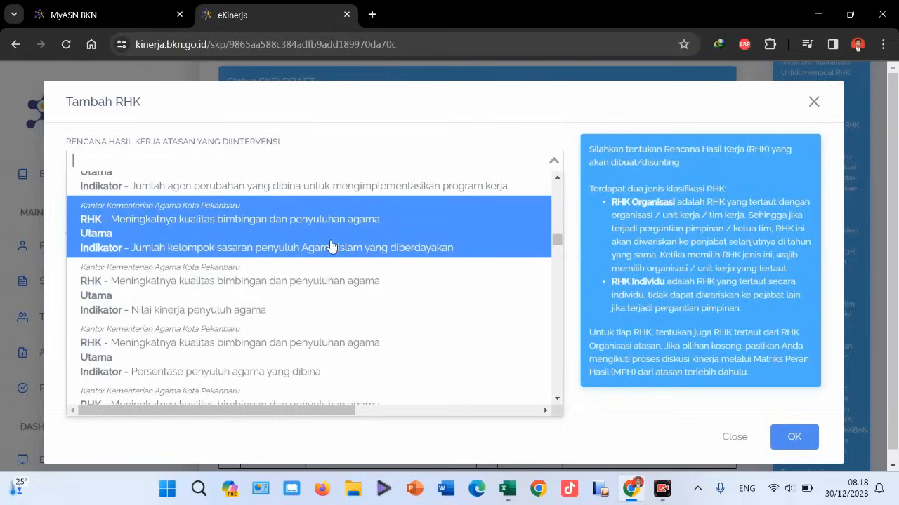
{"action": "left_click", "coordinate": [332, 247]}
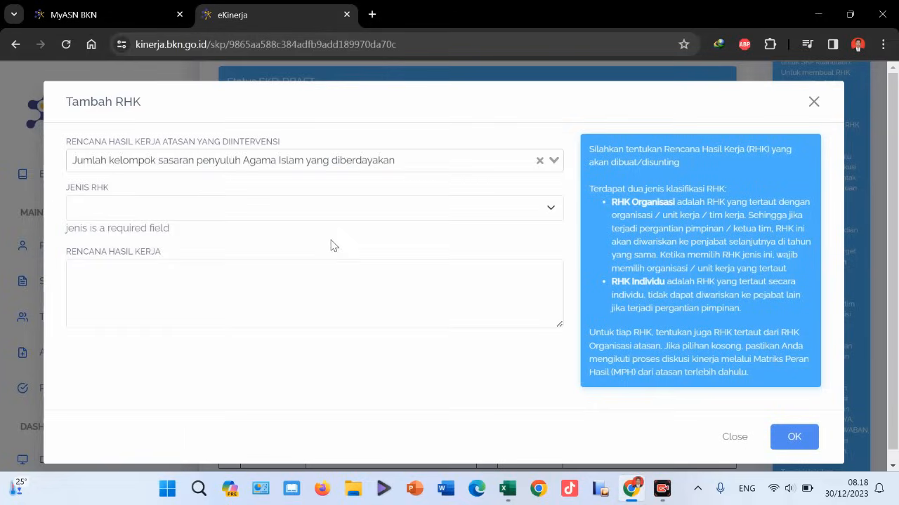
{"action": "left_click", "coordinate": [255, 210]}
{"action": "left_click", "coordinate": [214, 232]}
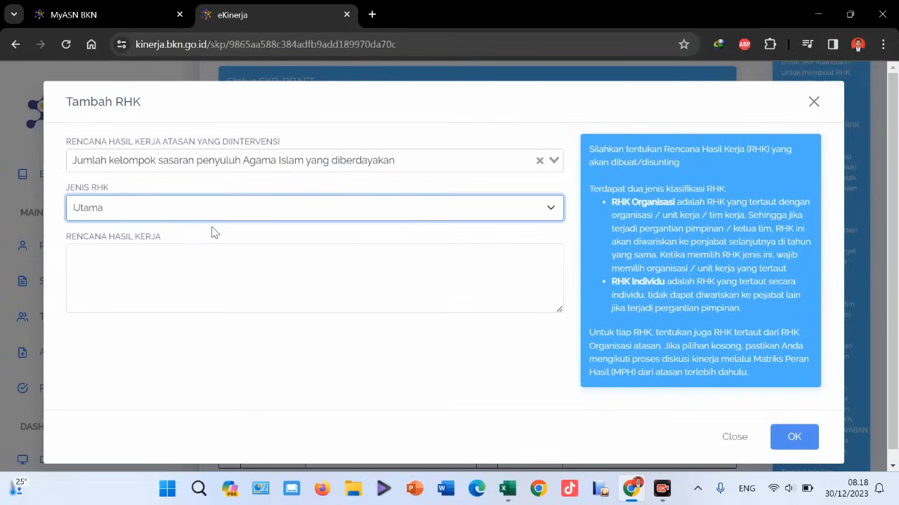
Copy task 11's Rencana Hasil Kinerja from cell C41 in Excel, paste it as the Rencana Hasil Kerja in Chrome's form and save the RHK
{"action": "left_click", "coordinate": [507, 490]}
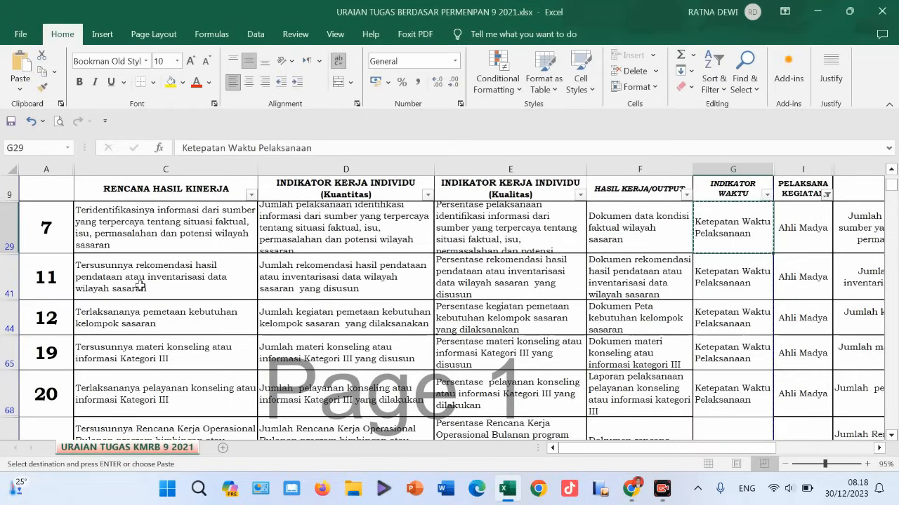
{"action": "left_click", "coordinate": [140, 278]}
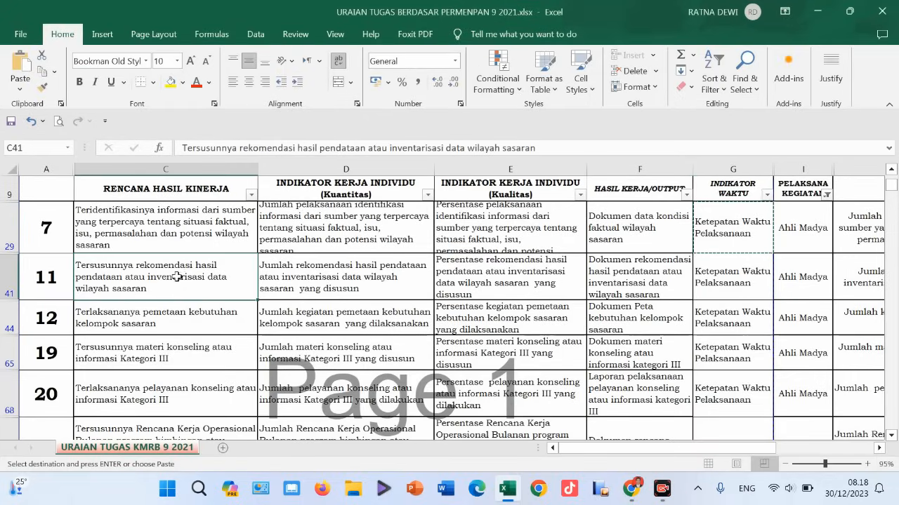
{"action": "key", "text": "ctrl+c"}
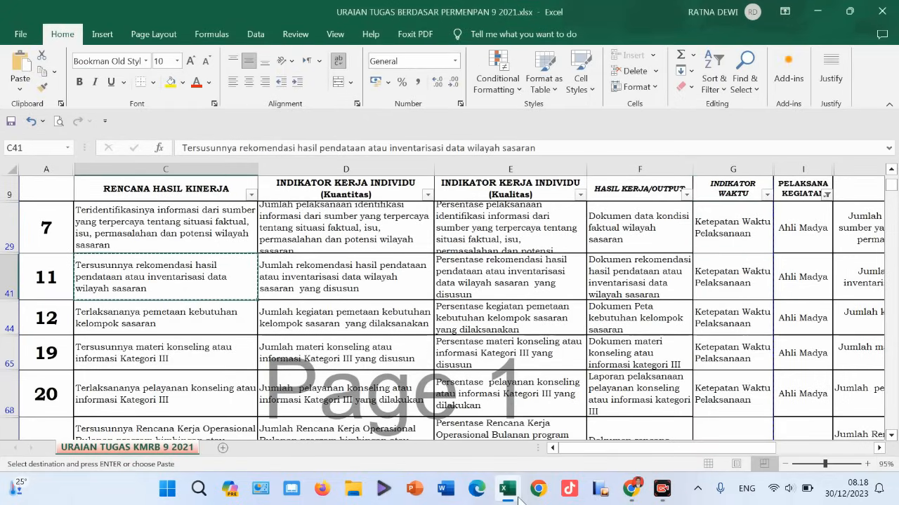
{"action": "left_click", "coordinate": [437, 400]}
{"action": "left_click", "coordinate": [220, 259]}
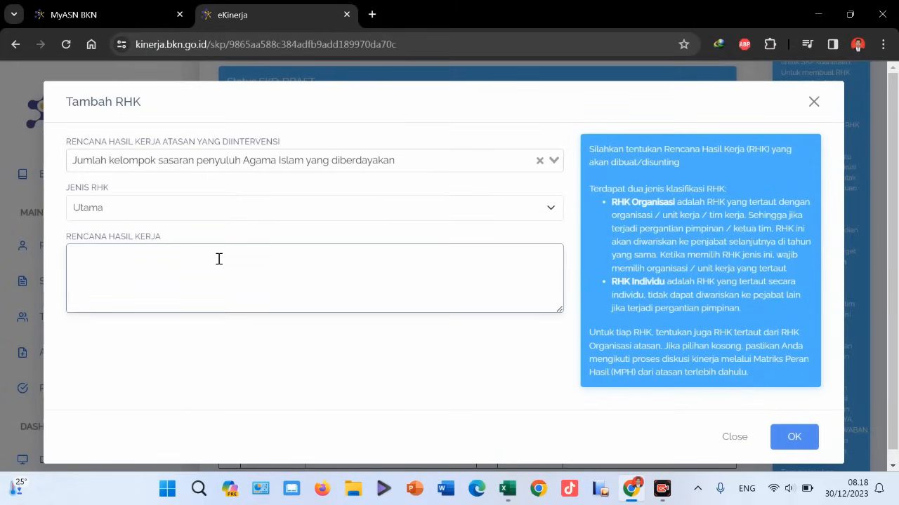
{"action": "key", "text": "ctrl+v"}
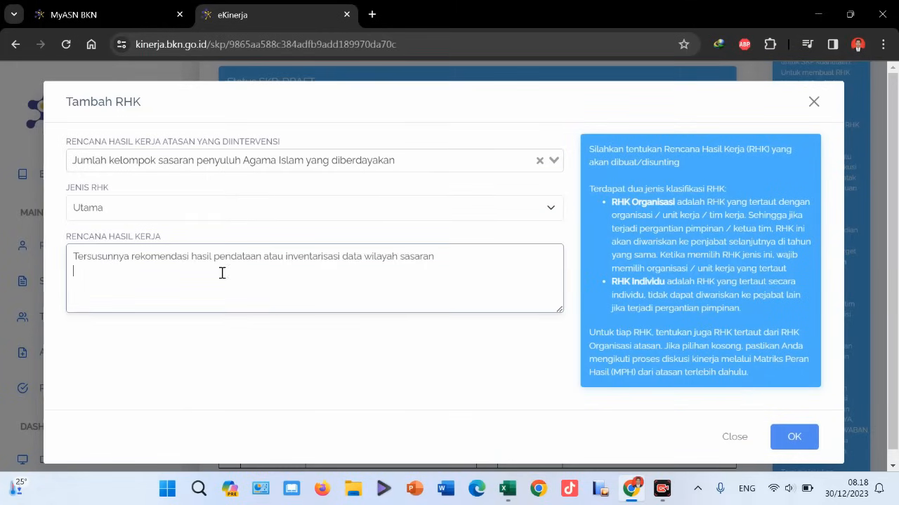
{"action": "left_click", "coordinate": [791, 438]}
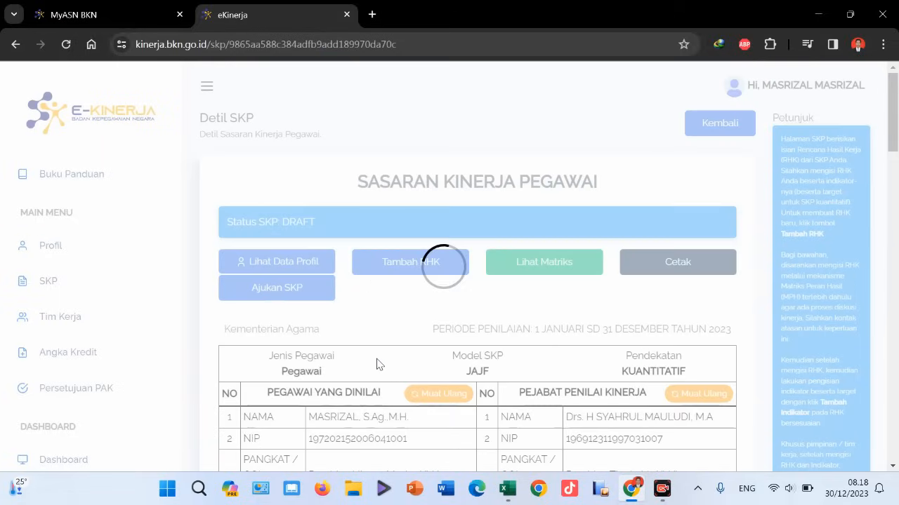
Start an indicator for the second RHK, "Tersusunnya rekomendasi hasil pendataan", with Aspek set to Kuantitas
{"action": "scroll", "coordinate": [376, 364], "scroll_direction": "down", "scroll_amount": 14}
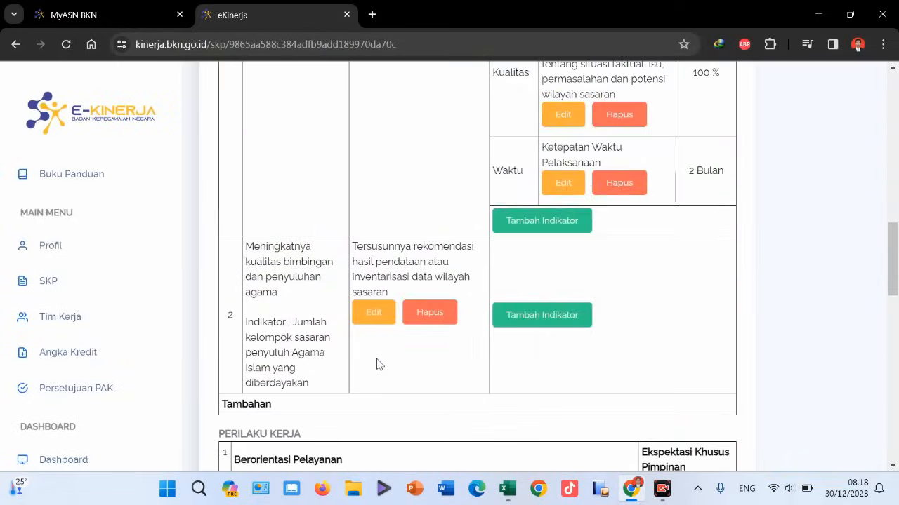
{"action": "scroll", "coordinate": [376, 363], "scroll_direction": "down", "scroll_amount": 1}
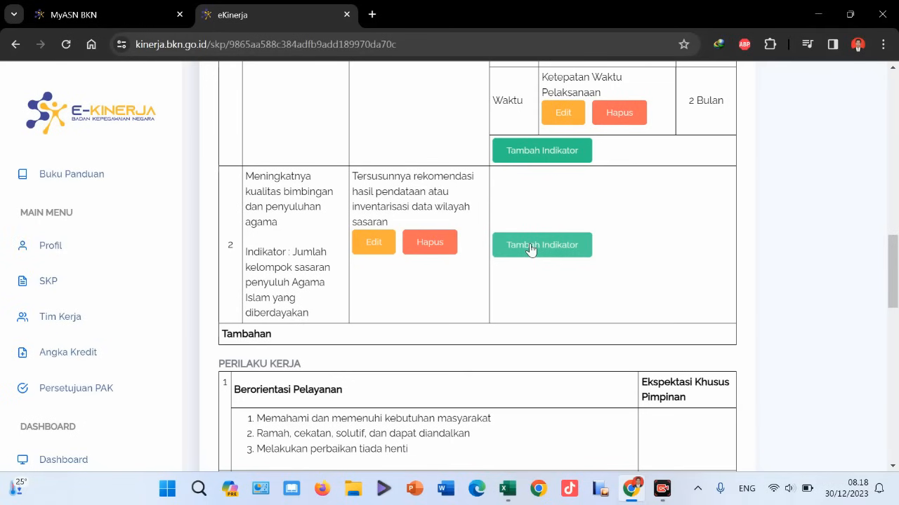
{"action": "scroll", "coordinate": [561, 246], "scroll_direction": "up", "scroll_amount": 5}
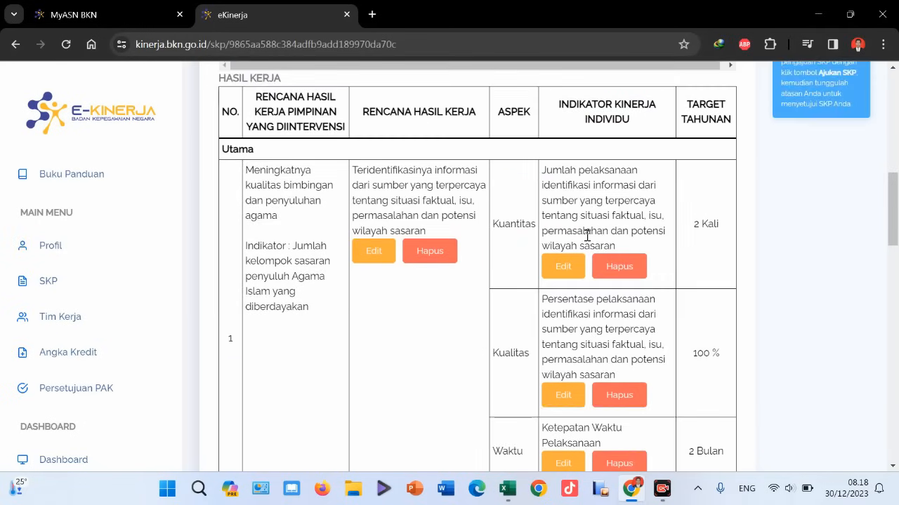
{"action": "scroll", "coordinate": [587, 236], "scroll_direction": "down", "scroll_amount": 4}
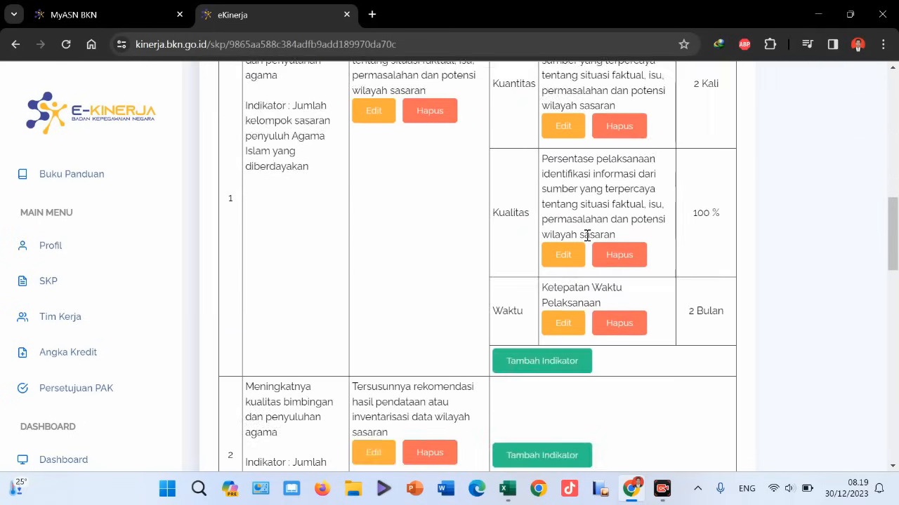
{"action": "left_click", "coordinate": [552, 320]}
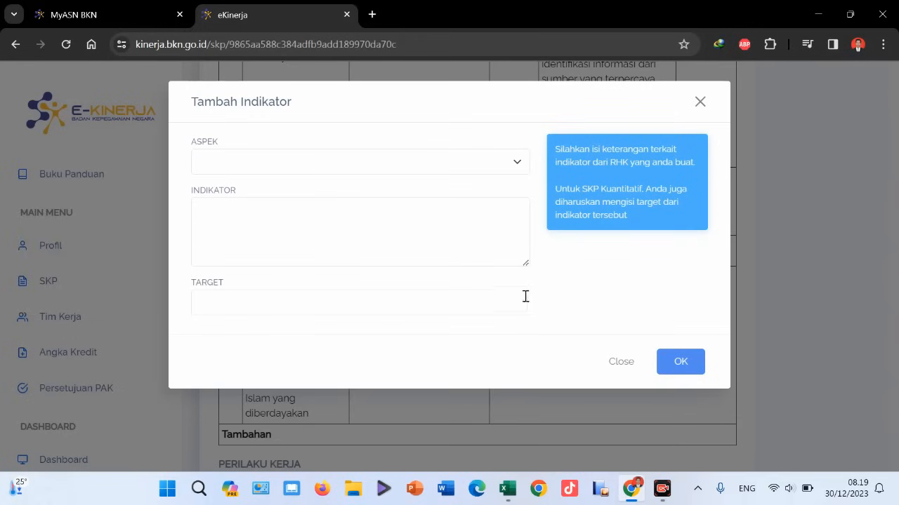
{"action": "left_click", "coordinate": [318, 166]}
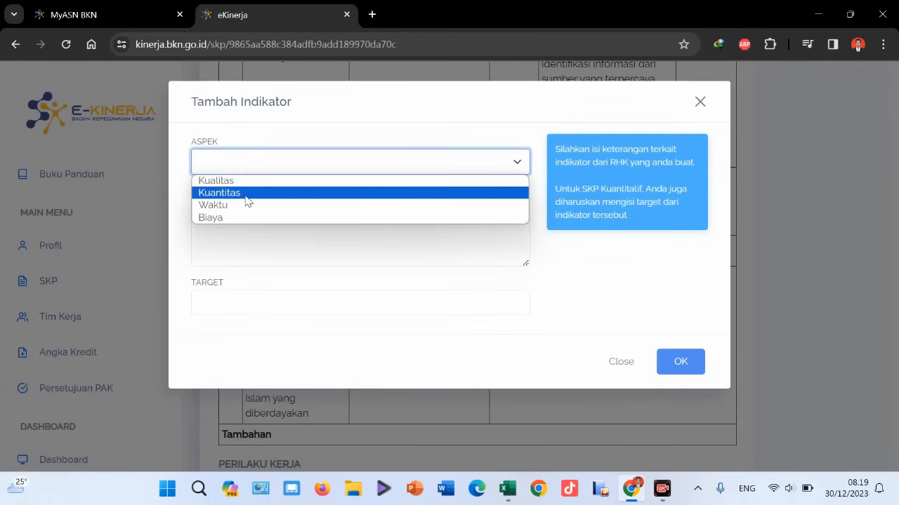
{"action": "left_click", "coordinate": [219, 192]}
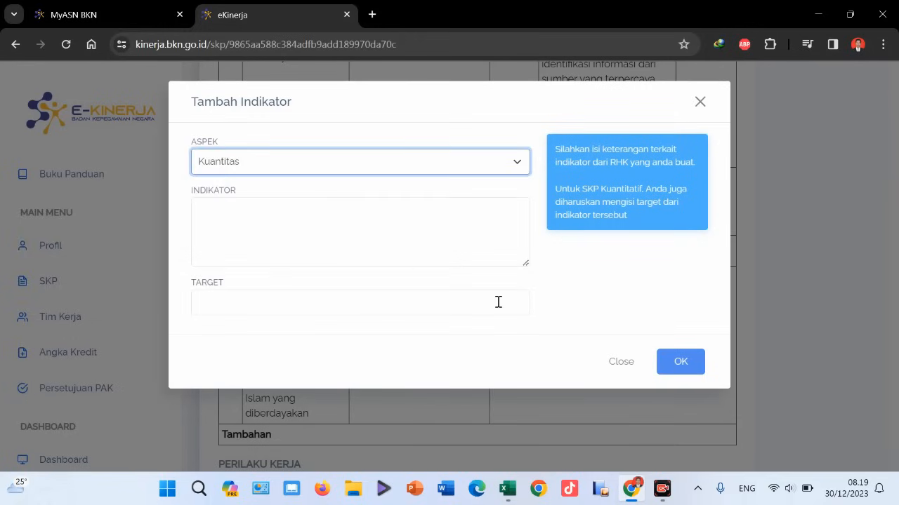
Copy task 11's Kuantitas indicator from cell D41 in Excel and paste it as the Indikator in Chrome's form
{"action": "left_click", "coordinate": [507, 489]}
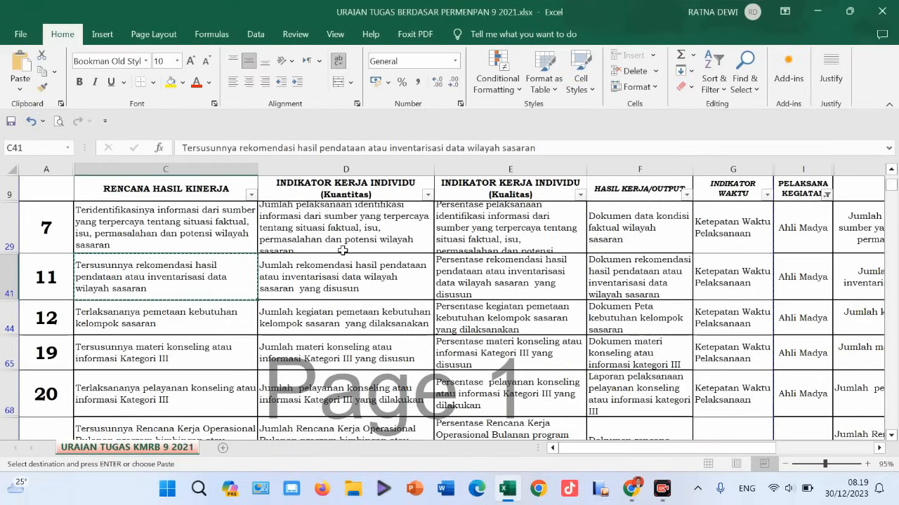
{"action": "left_click", "coordinate": [302, 238]}
{"action": "left_click", "coordinate": [312, 286]}
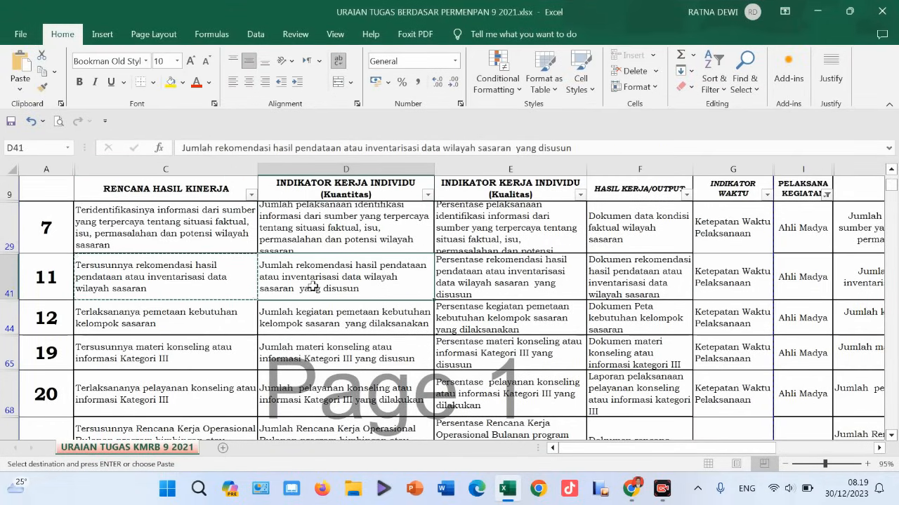
{"action": "key", "text": "ctrl+c"}
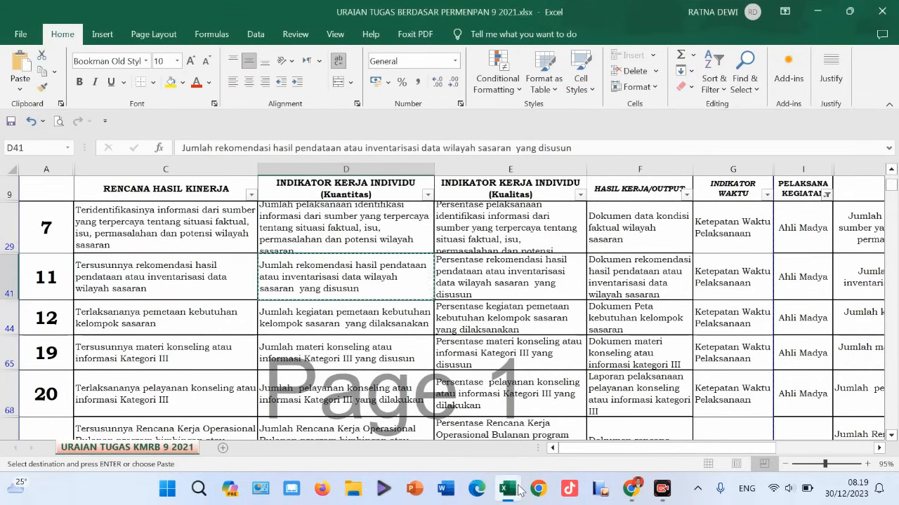
{"action": "left_click", "coordinate": [631, 489]}
{"action": "left_click", "coordinate": [307, 215]}
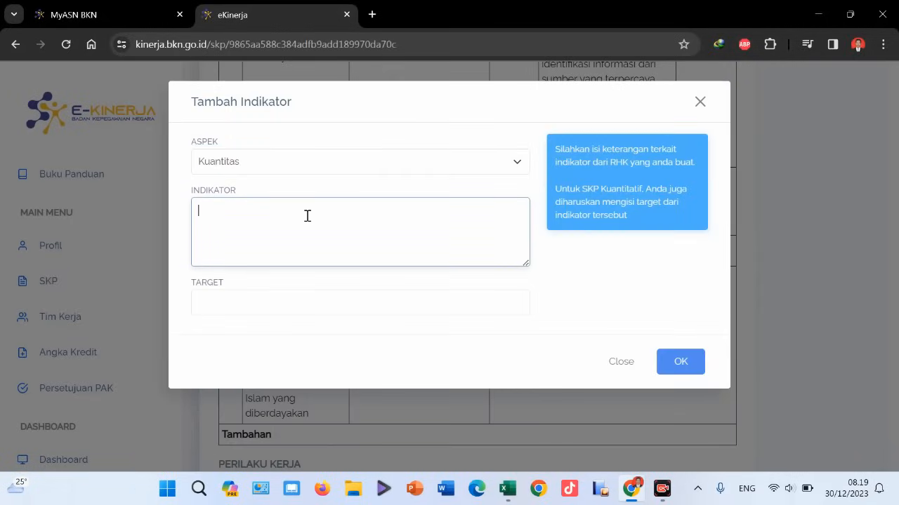
{"action": "key", "text": "ctrl+v"}
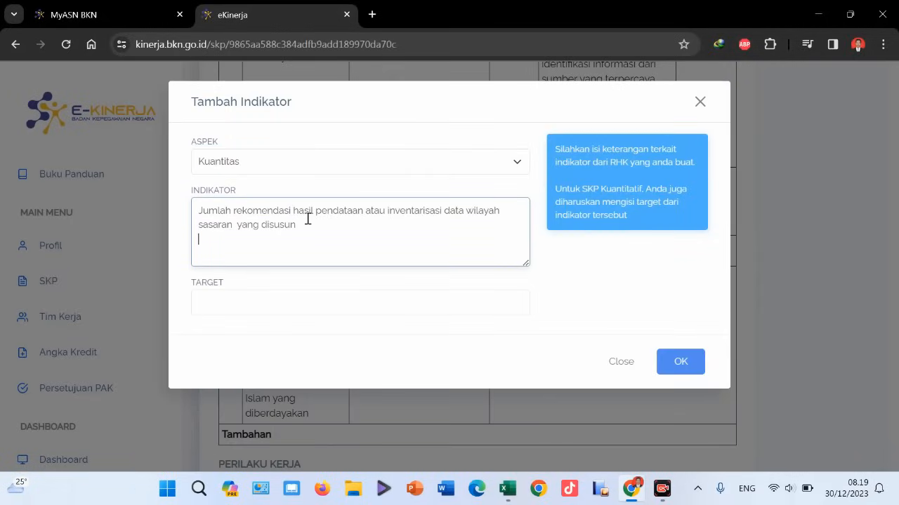
Check task 11's output type in Excel, set the Kuantitas target to "2 Dokumen" in Chrome's form and save the indicator
{"action": "left_click", "coordinate": [323, 303]}
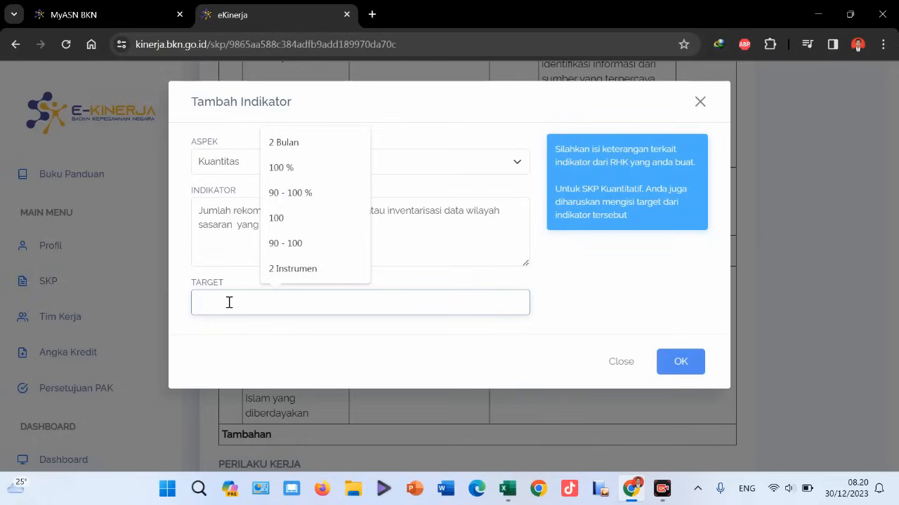
{"action": "type", "text": "2"}
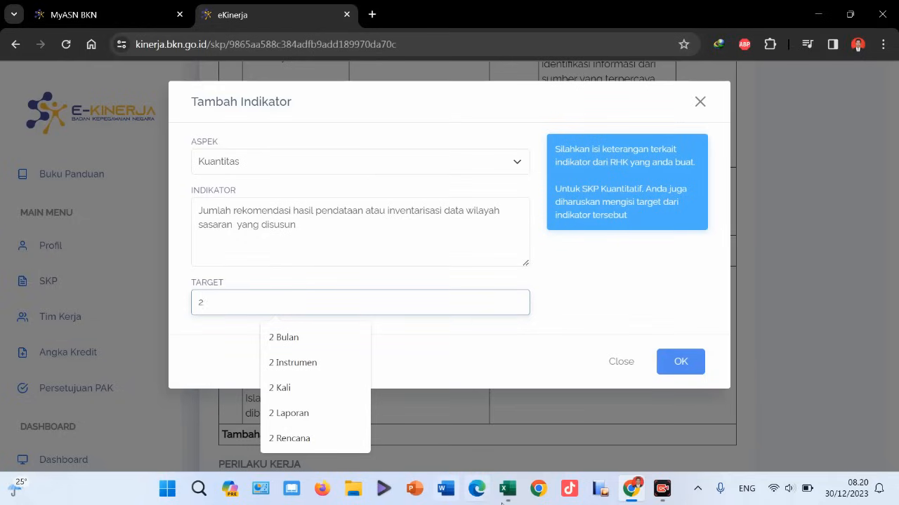
{"action": "left_click", "coordinate": [512, 499]}
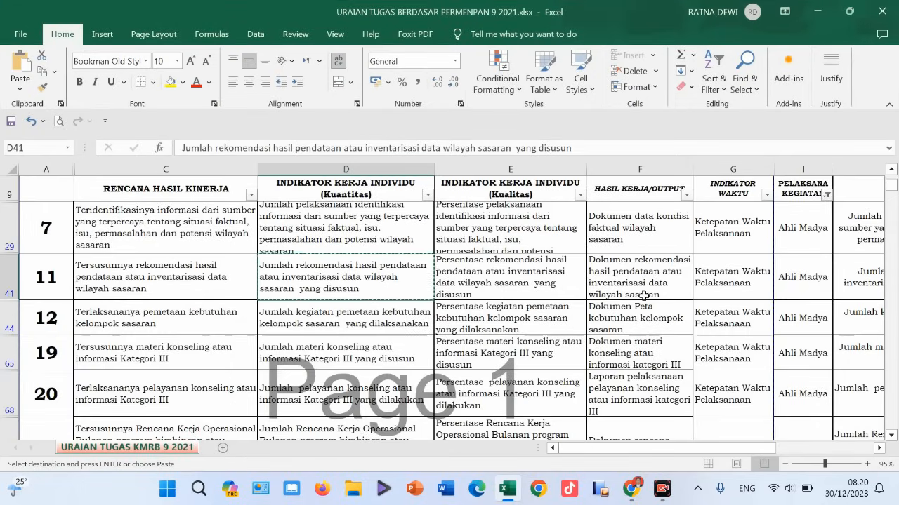
{"action": "left_click", "coordinate": [512, 498]}
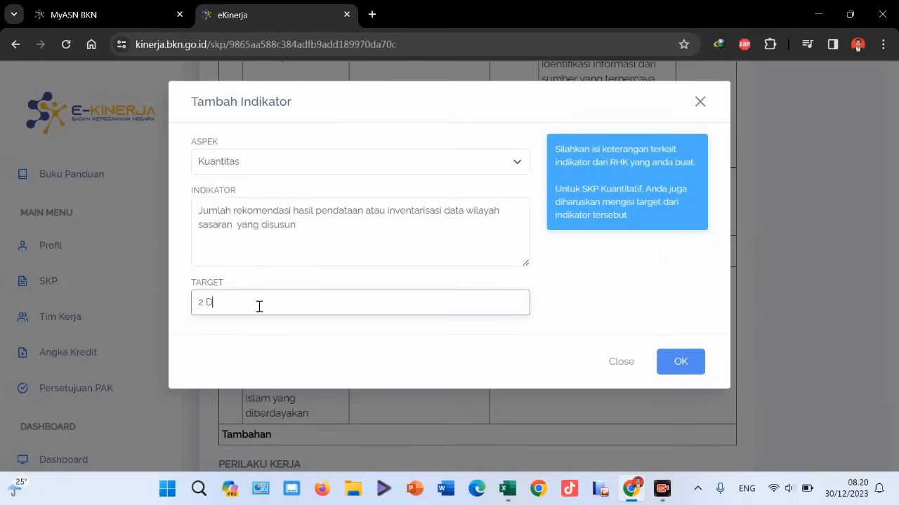
{"action": "type", "text": "umen"}
{"action": "left_click", "coordinate": [680, 363]}
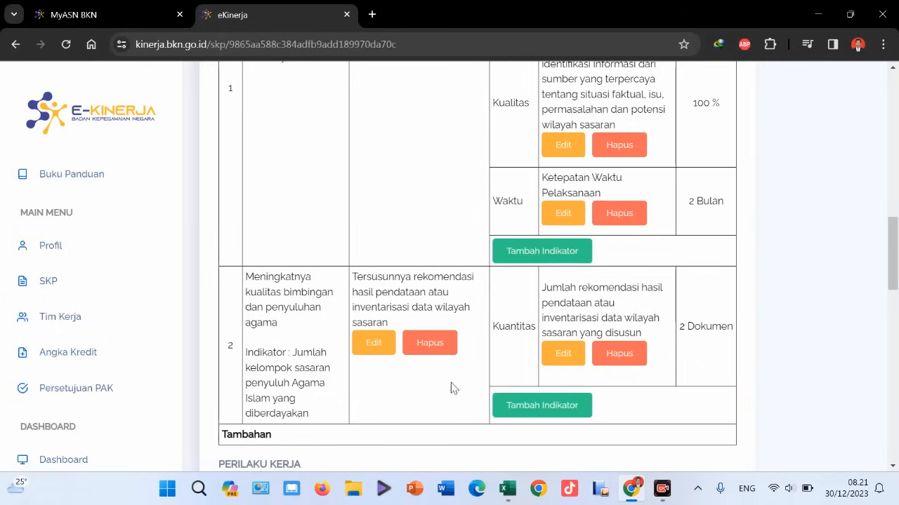
Start a Kualitas indicator for the second RHK and fill its Indikator with the text copied from cell E41 in Excel
{"action": "left_click", "coordinate": [540, 406]}
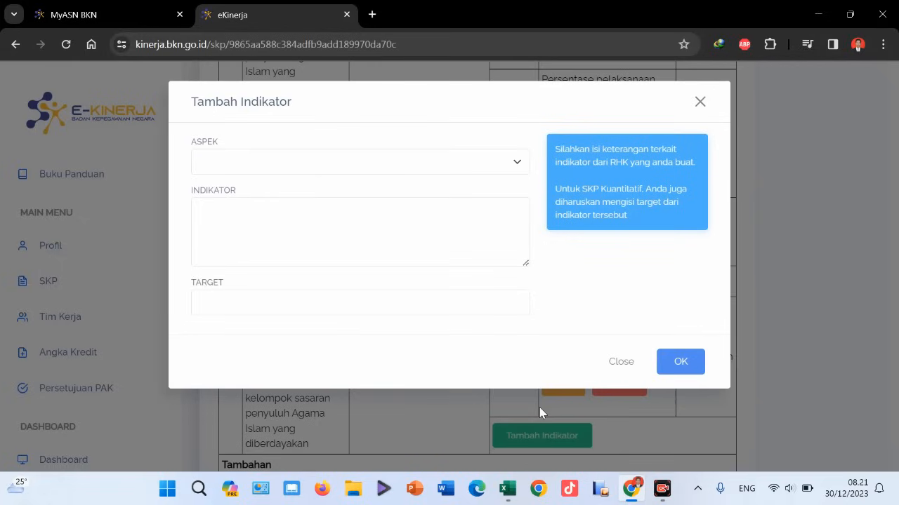
{"action": "left_click", "coordinate": [294, 163]}
{"action": "left_click", "coordinate": [267, 185]}
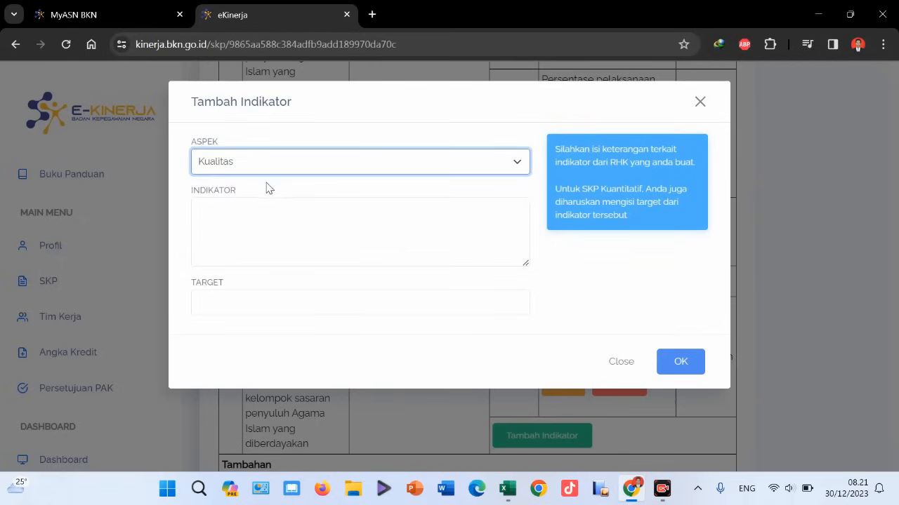
{"action": "left_click", "coordinate": [507, 489]}
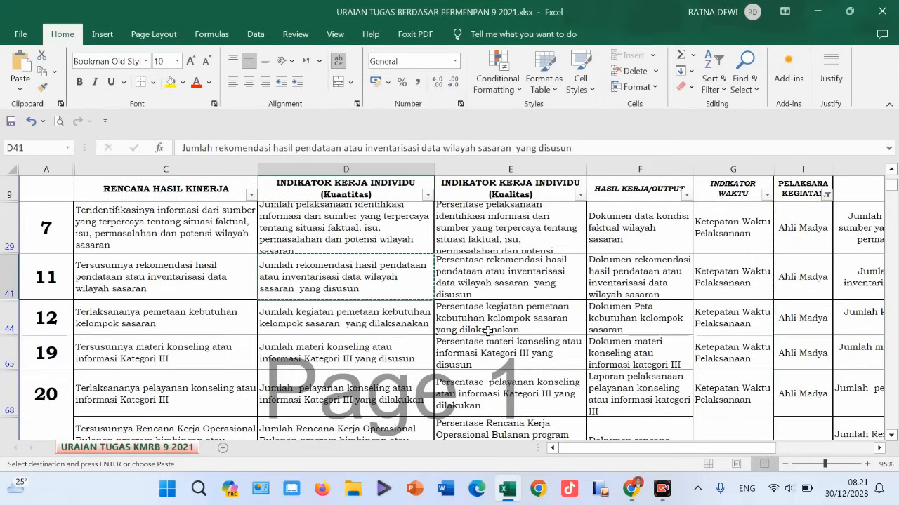
{"action": "key", "text": "ctrl+c"}
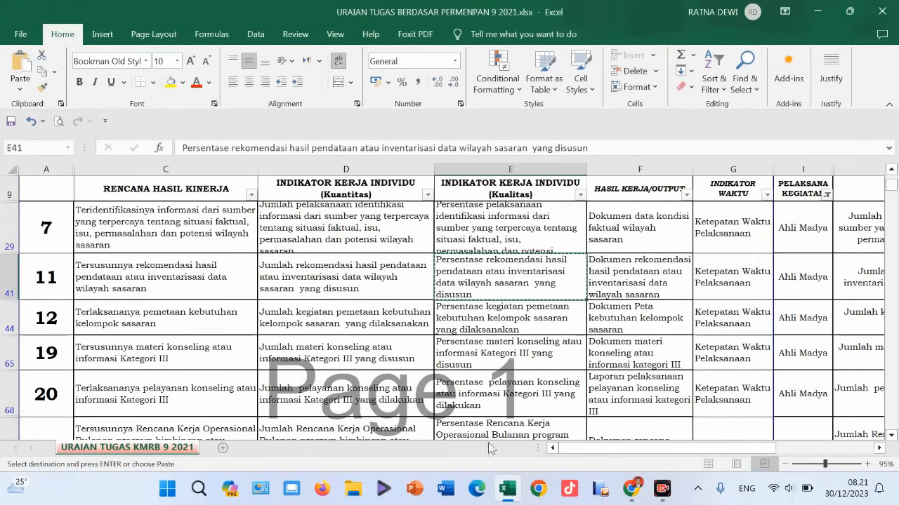
{"action": "left_click", "coordinate": [508, 489]}
{"action": "left_click", "coordinate": [271, 231]}
{"action": "key", "text": "ctrl+v"}
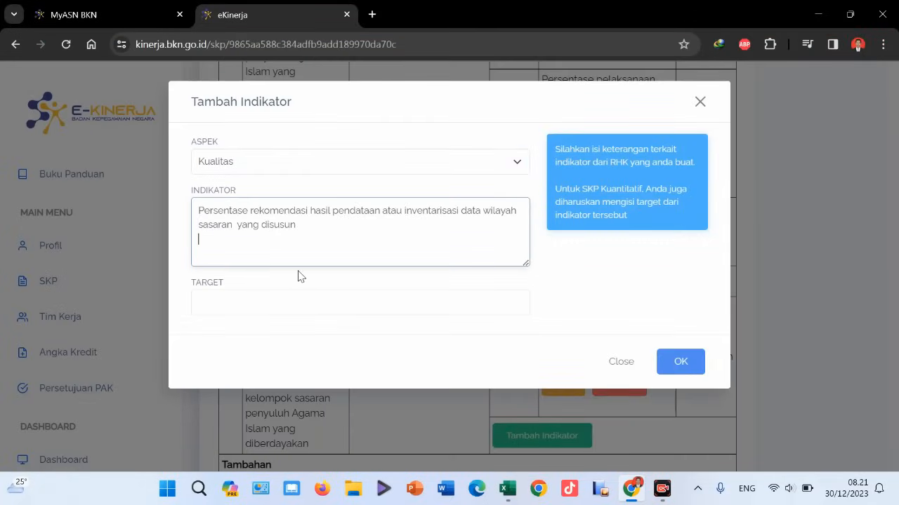
Set the Kualitas indicator's target to "100 %" and save it
{"action": "left_click", "coordinate": [276, 302]}
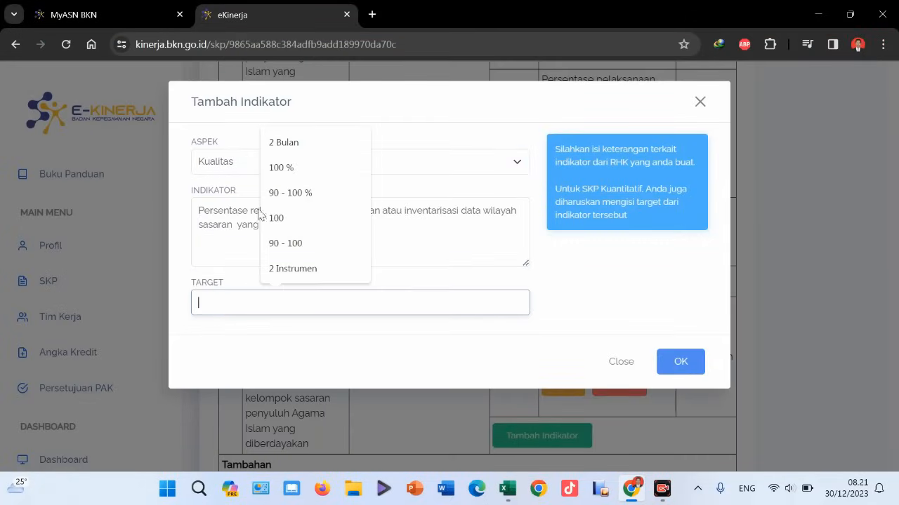
{"action": "left_click", "coordinate": [280, 167]}
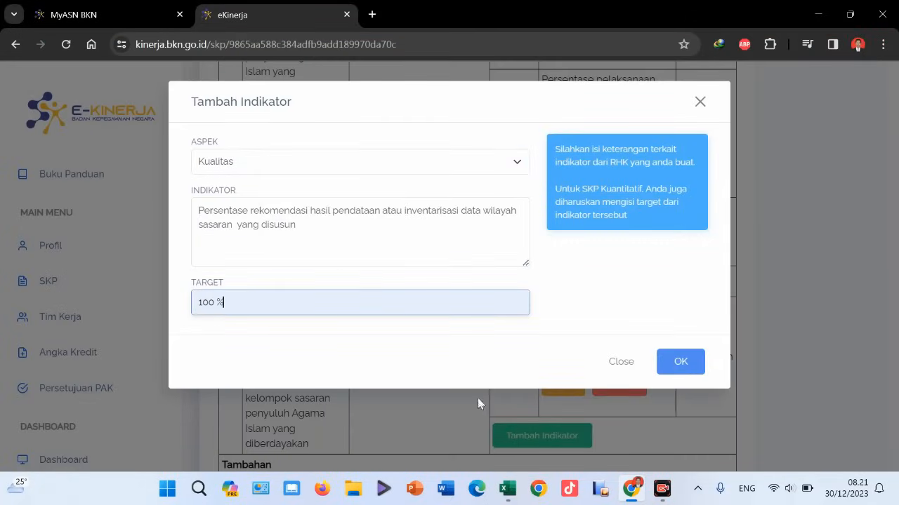
{"action": "left_click", "coordinate": [676, 368]}
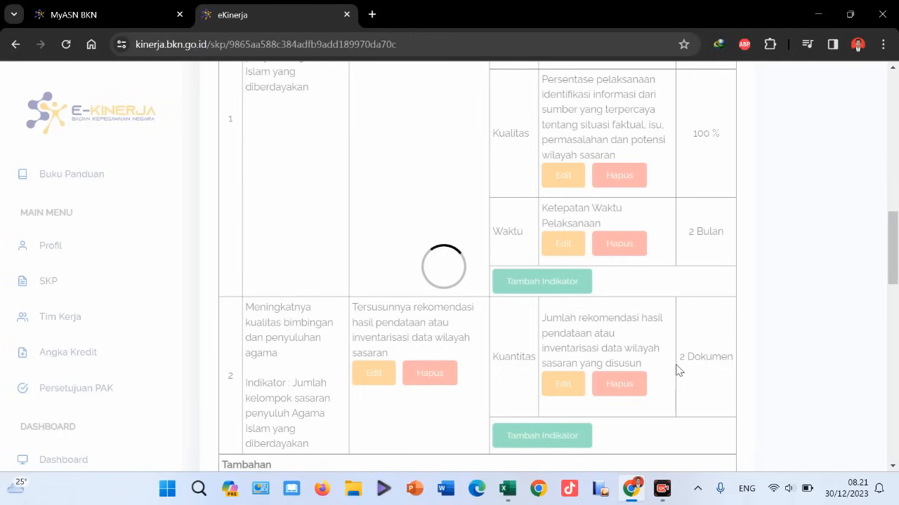
Start a Waktu indicator for the second RHK and fill its Indikator with "Ketepatan Waktu Pelaksanaan" copied from cell G41 in Excel
{"action": "scroll", "coordinate": [678, 370], "scroll_direction": "down", "scroll_amount": 2}
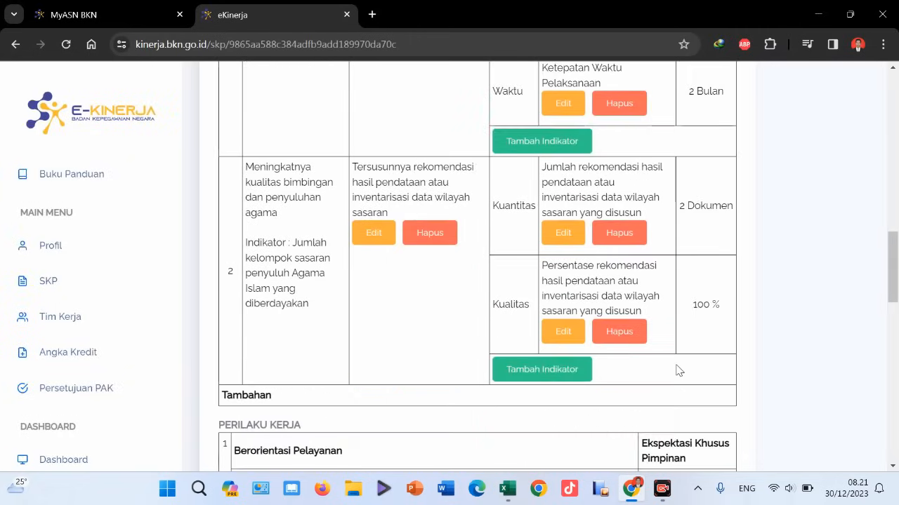
{"action": "left_click", "coordinate": [535, 374]}
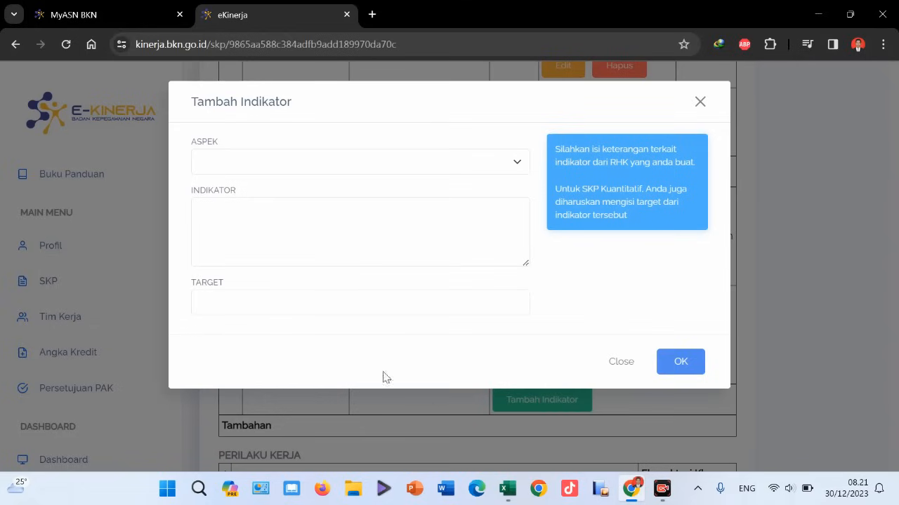
{"action": "left_click", "coordinate": [389, 169]}
{"action": "left_click", "coordinate": [254, 206]}
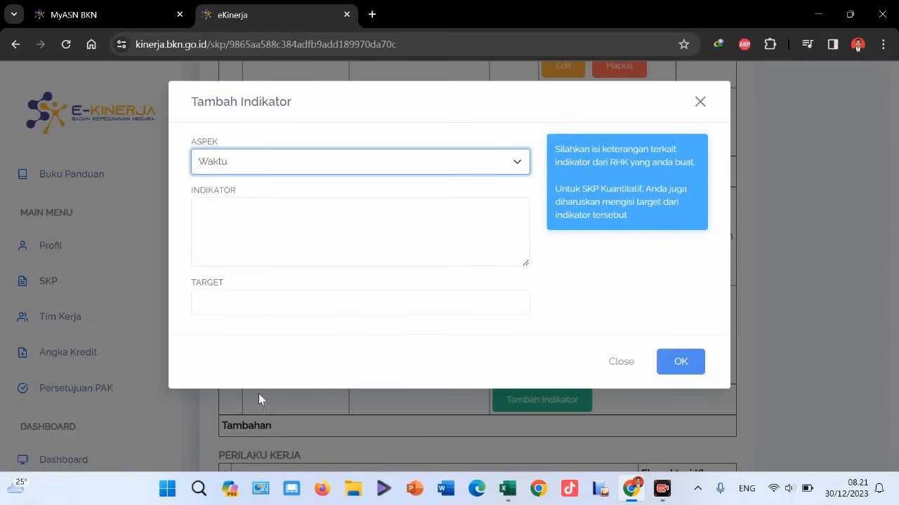
{"action": "left_click", "coordinate": [507, 489]}
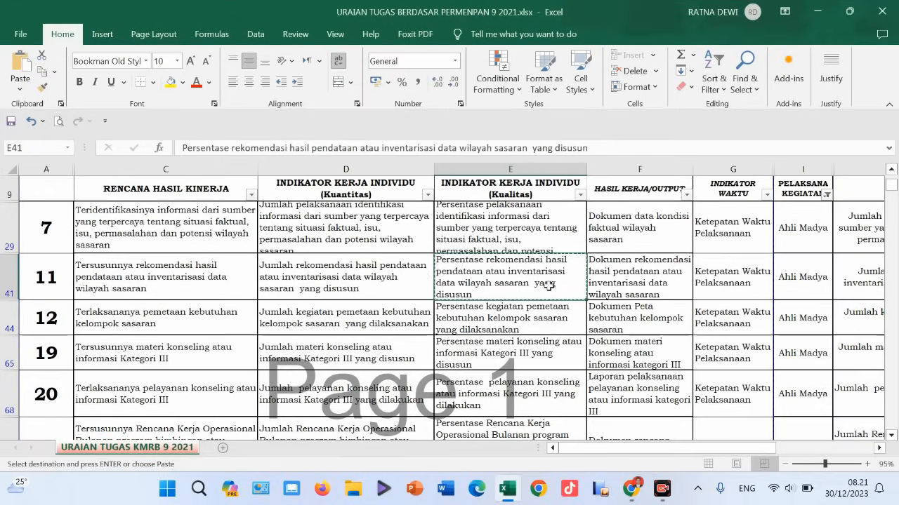
{"action": "left_click", "coordinate": [724, 280]}
{"action": "key", "text": "ctrl+c"}
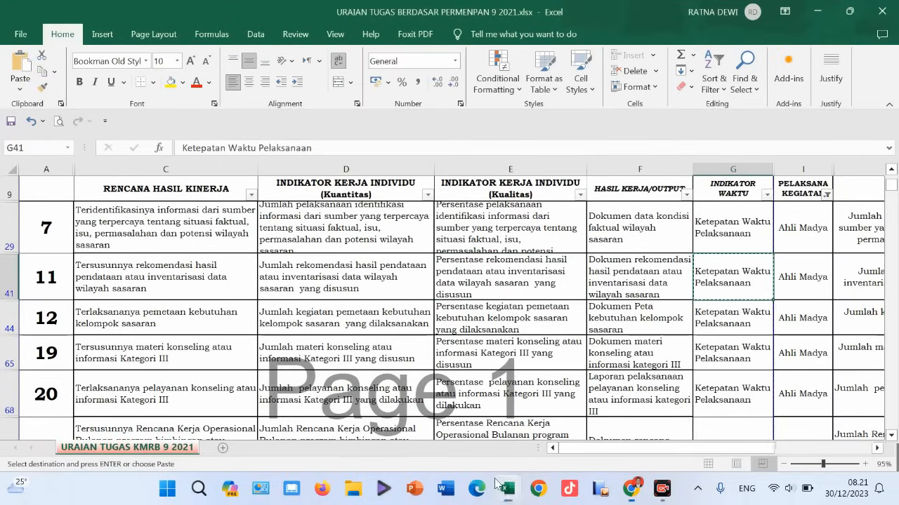
{"action": "left_click", "coordinate": [500, 486]}
{"action": "left_click", "coordinate": [326, 220]}
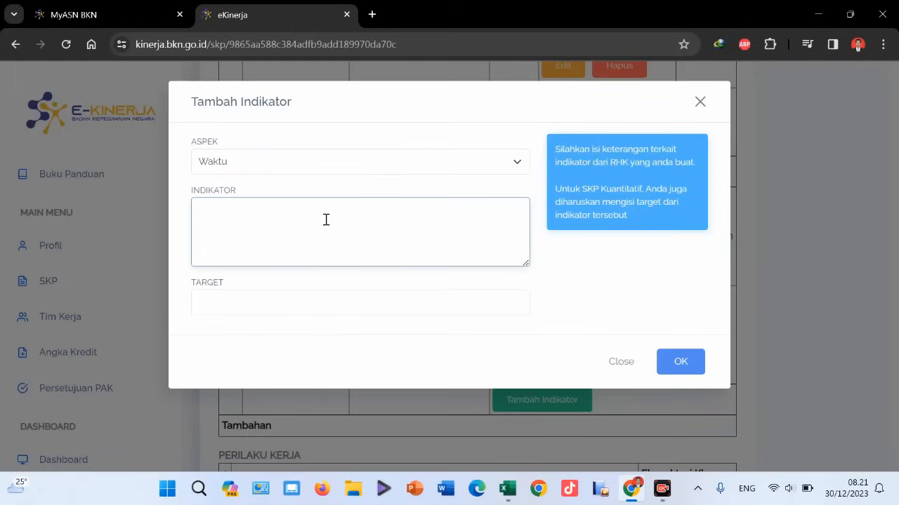
{"action": "key", "text": "ctrl+v"}
Set the Waktu indicator's target to "2 Bulan" and save it
{"action": "left_click", "coordinate": [300, 306]}
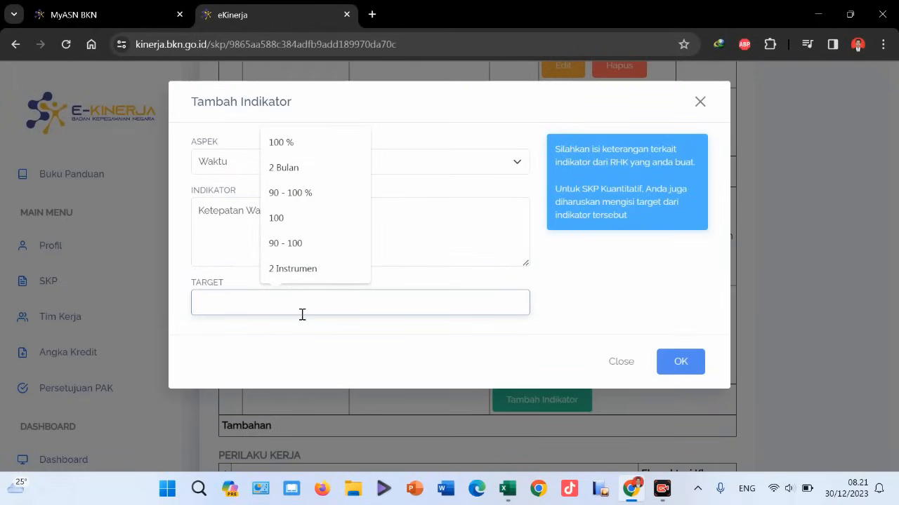
{"action": "left_click", "coordinate": [283, 168]}
{"action": "left_click", "coordinate": [675, 365]}
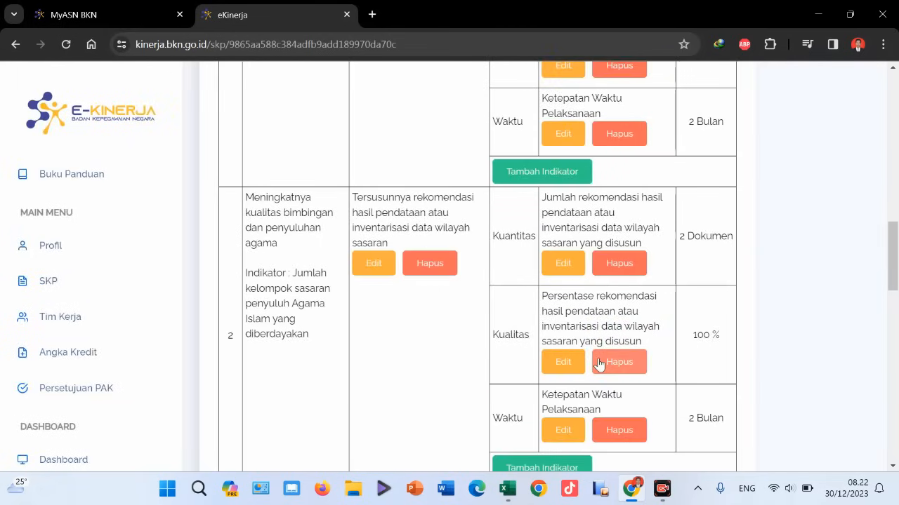
Review both RHK entries' Kuantitas, Kualitas and Waktu indicators and annual targets in the Hasil Kerja table
{"action": "scroll", "coordinate": [598, 363], "scroll_direction": "down", "scroll_amount": 2}
{"action": "scroll", "coordinate": [598, 367], "scroll_direction": "up", "scroll_amount": 6}
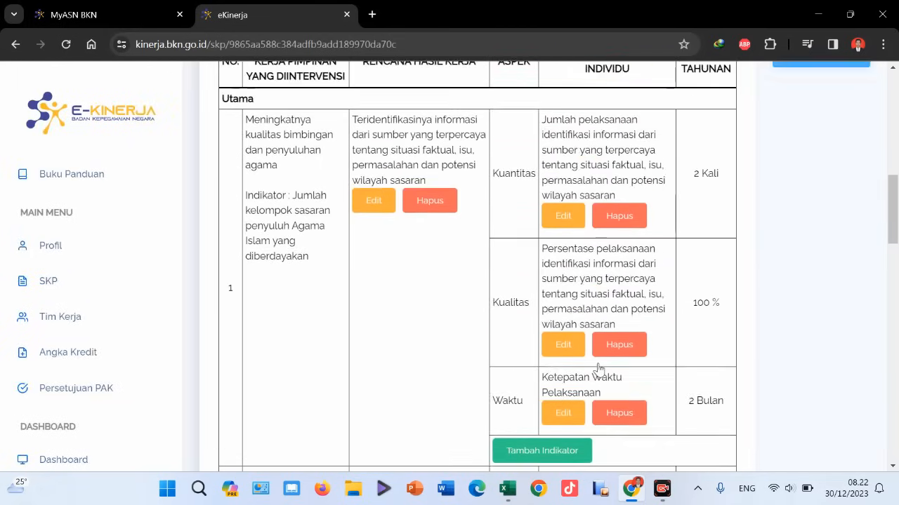
{"action": "scroll", "coordinate": [598, 366], "scroll_direction": "down", "scroll_amount": 5}
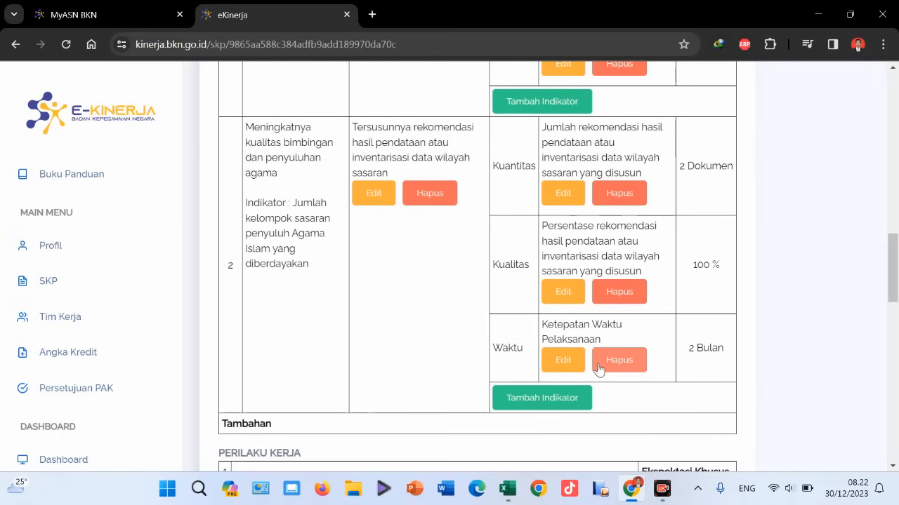
{"action": "scroll", "coordinate": [598, 367], "scroll_direction": "up", "scroll_amount": 1}
{"action": "scroll", "coordinate": [598, 363], "scroll_direction": "down", "scroll_amount": 5}
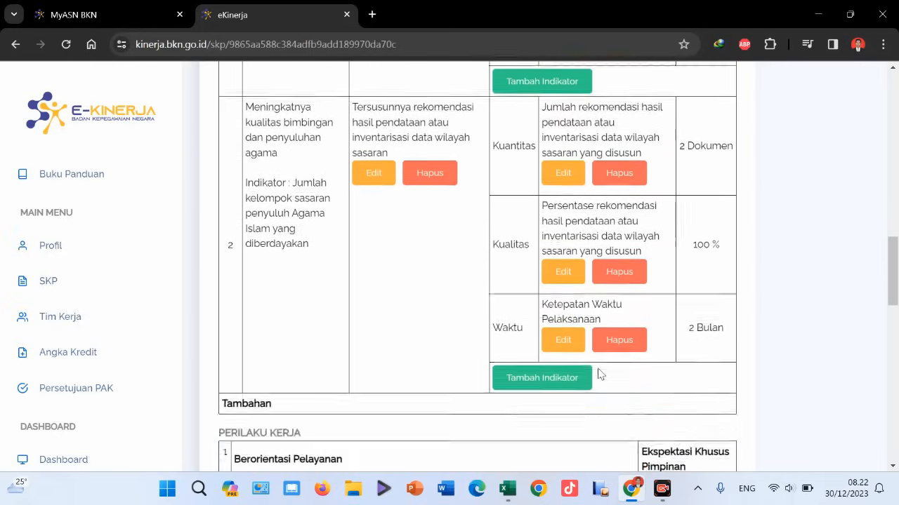
{"action": "scroll", "coordinate": [596, 373], "scroll_direction": "up", "scroll_amount": 4}
Start a new RHK that intervenes the superior's indicator "Jumlah kelompok sasaran penyuluh Agama Islam yang diberdayakan"
{"action": "scroll", "coordinate": [599, 373], "scroll_direction": "up", "scroll_amount": 12}
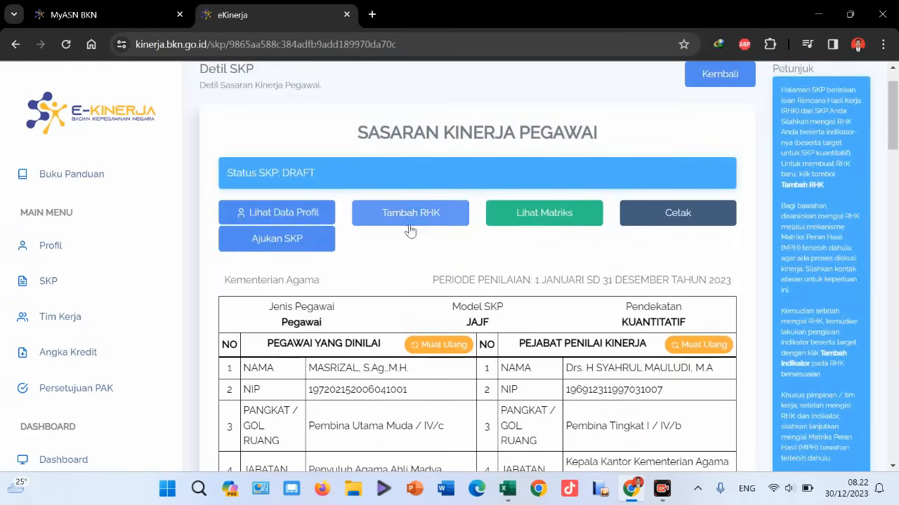
{"action": "left_click", "coordinate": [416, 217]}
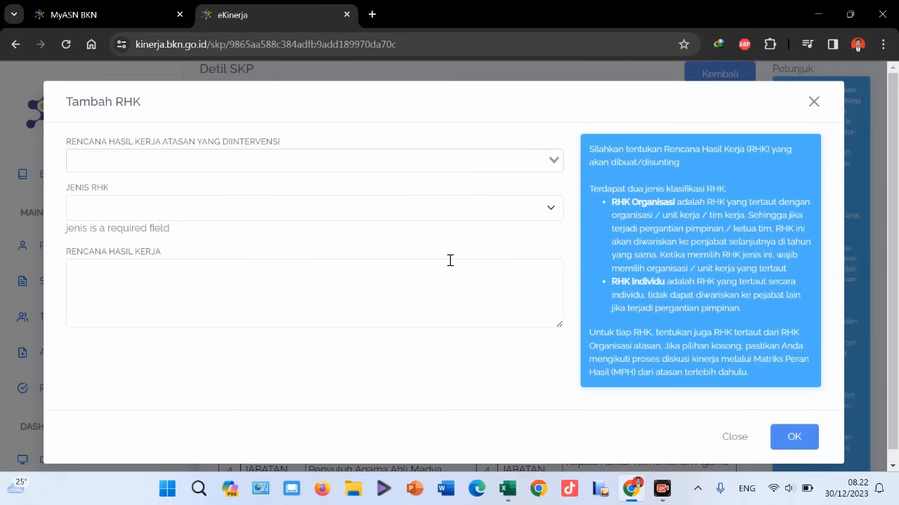
{"action": "left_click", "coordinate": [531, 163]}
{"action": "scroll", "coordinate": [435, 293], "scroll_direction": "down", "scroll_amount": 6}
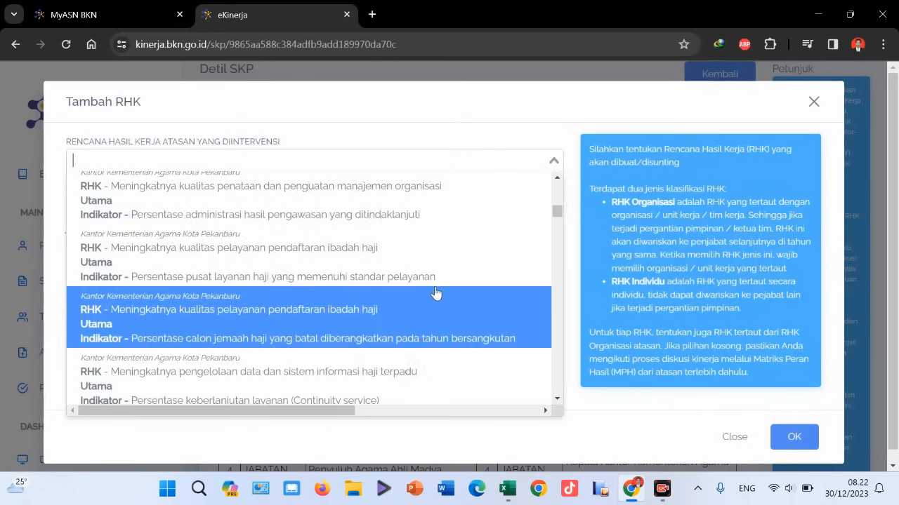
{"action": "scroll", "coordinate": [435, 293], "scroll_direction": "down", "scroll_amount": 3}
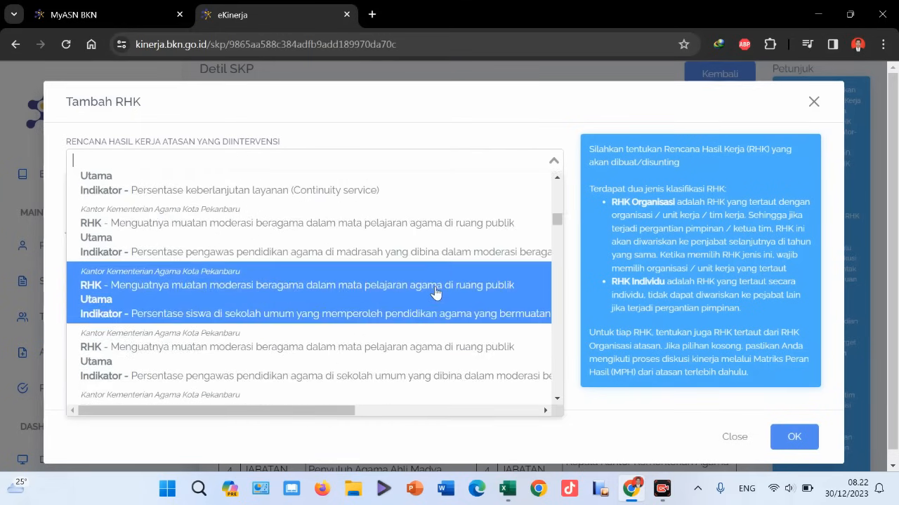
{"action": "scroll", "coordinate": [435, 293], "scroll_direction": "down", "scroll_amount": 5}
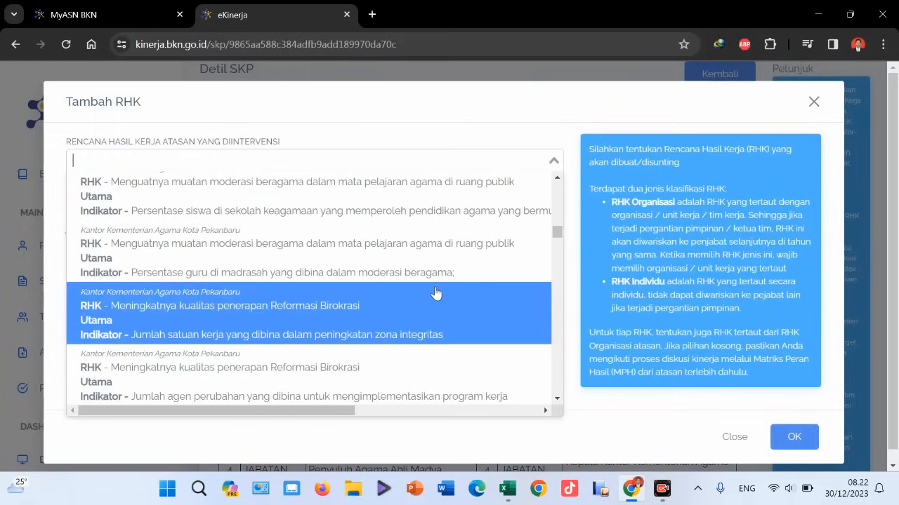
{"action": "scroll", "coordinate": [435, 323], "scroll_direction": "down", "scroll_amount": 3}
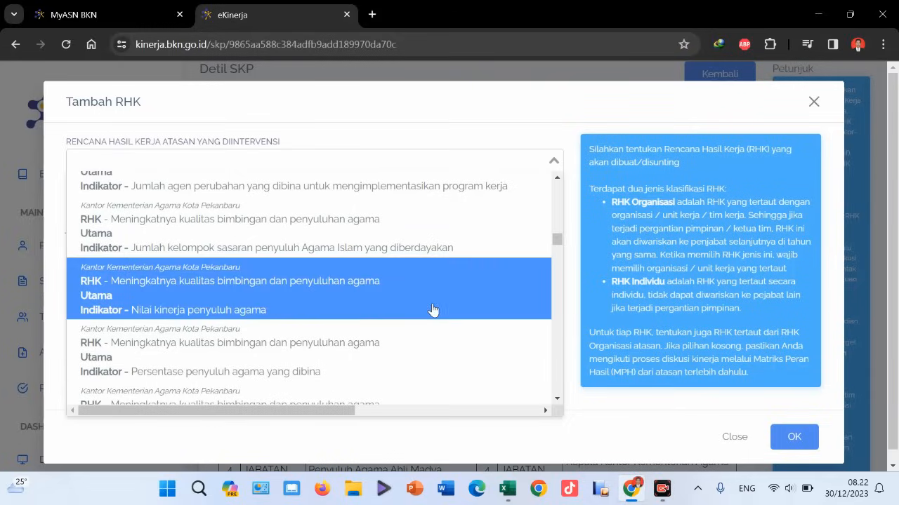
{"action": "left_click", "coordinate": [401, 242]}
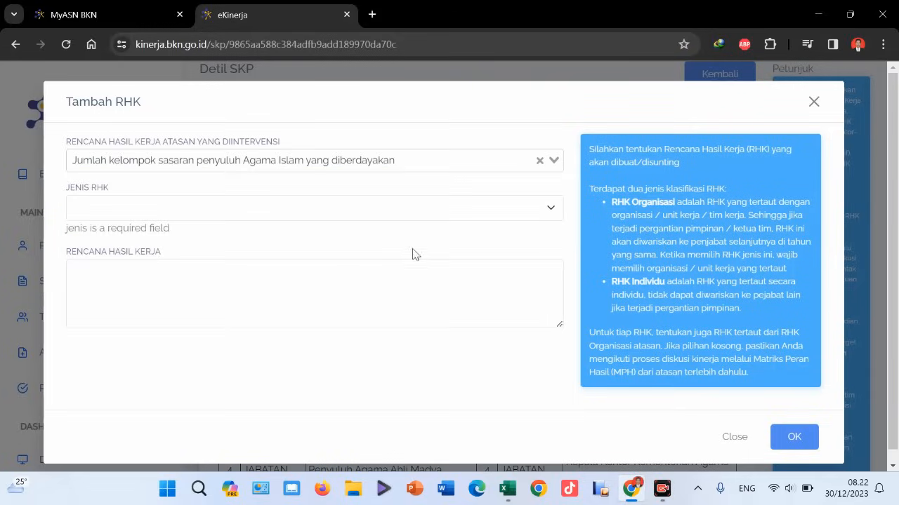
Set Jenis RHK to Utama, fill Rencana Hasil Kerja with "Terlaksananya pemetaan kebutuhan kelompok sasaran" from cell C44 in Excel, and save the RHK
{"action": "left_click", "coordinate": [507, 489]}
{"action": "left_click", "coordinate": [125, 317]}
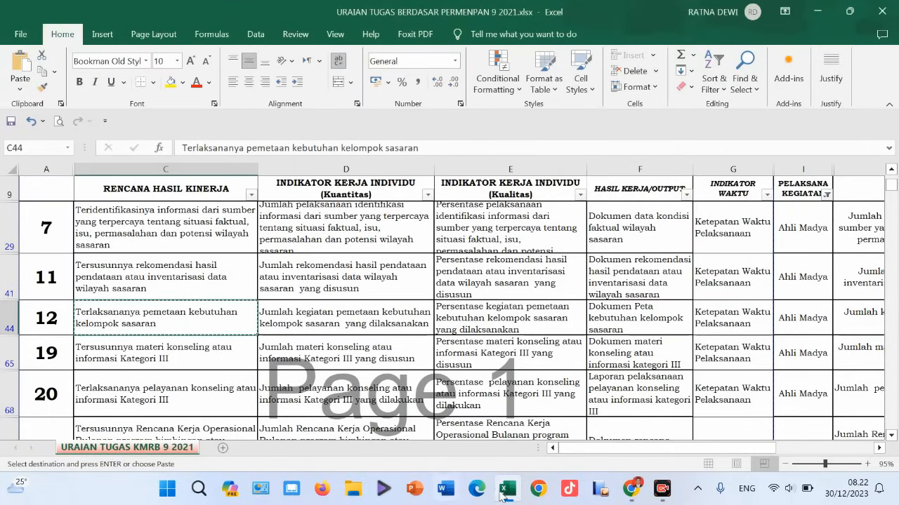
{"action": "left_click", "coordinate": [506, 489]}
{"action": "left_click", "coordinate": [298, 270]}
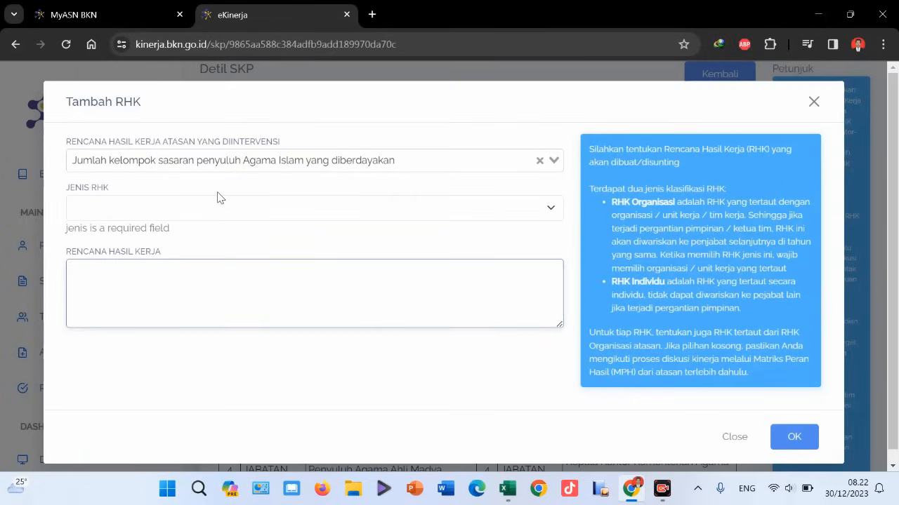
{"action": "left_click", "coordinate": [215, 209]}
{"action": "left_click", "coordinate": [161, 229]}
{"action": "left_click", "coordinate": [143, 268]}
{"action": "key", "text": "ctrl+v"}
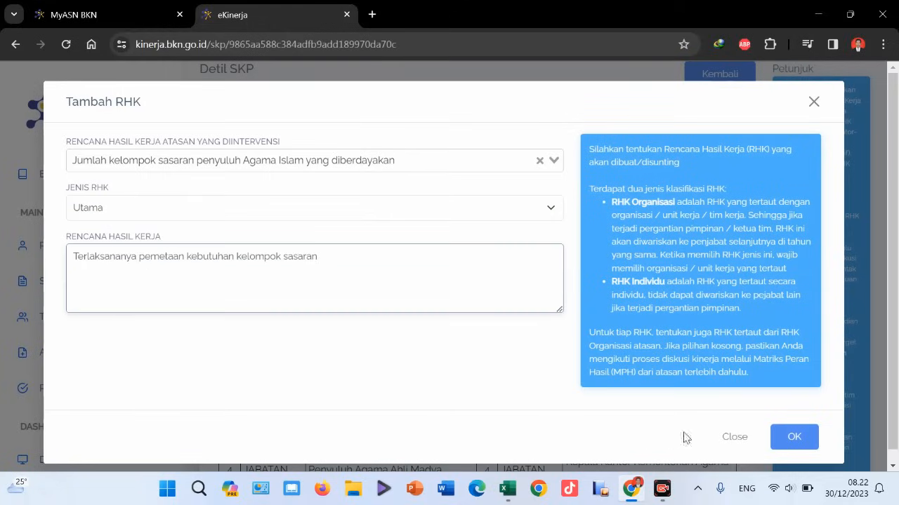
{"action": "left_click", "coordinate": [786, 435]}
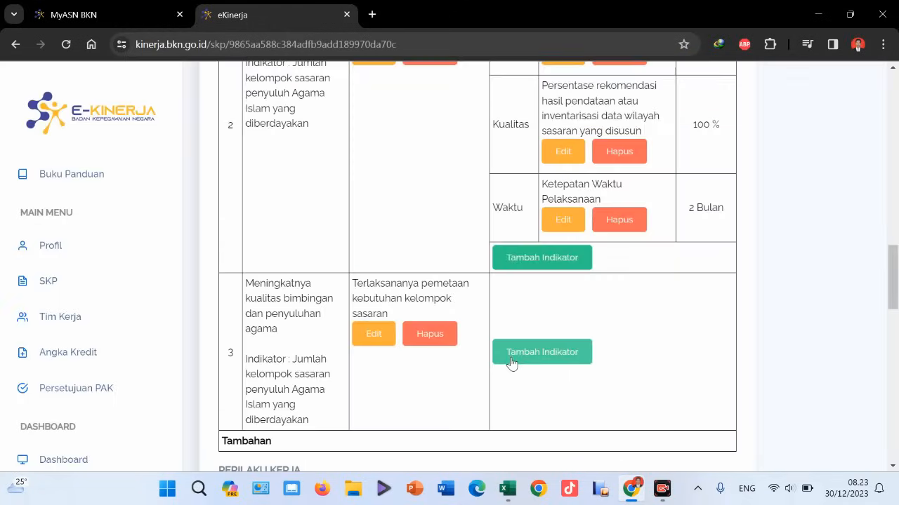
Start a Kuantitas indicator for the third RHK and fill its Indikator with "Jumlah kegiatan pemetaan kebutuhan kelompok sasaran yang dilaksanakan" copied from cell D44 in Excel
{"action": "scroll", "coordinate": [512, 363], "scroll_direction": "down", "scroll_amount": 2}
{"action": "left_click", "coordinate": [551, 219]}
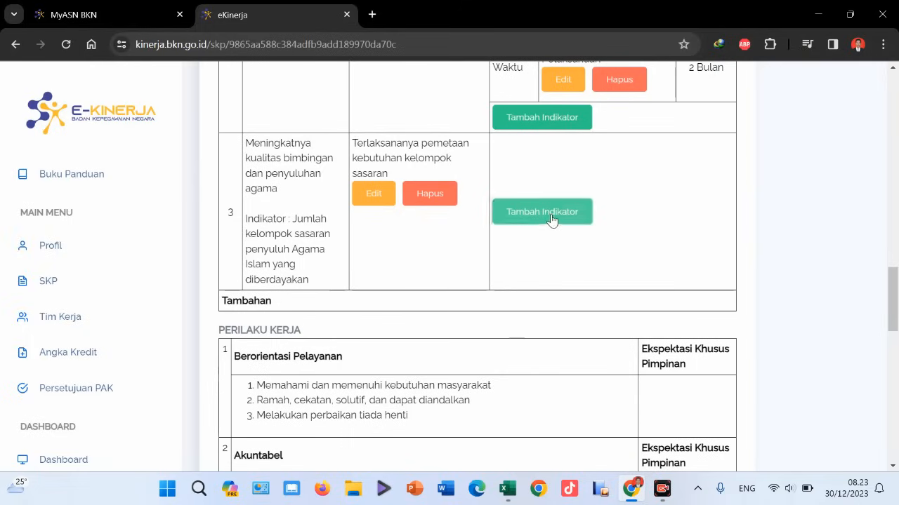
{"action": "left_click", "coordinate": [520, 161]}
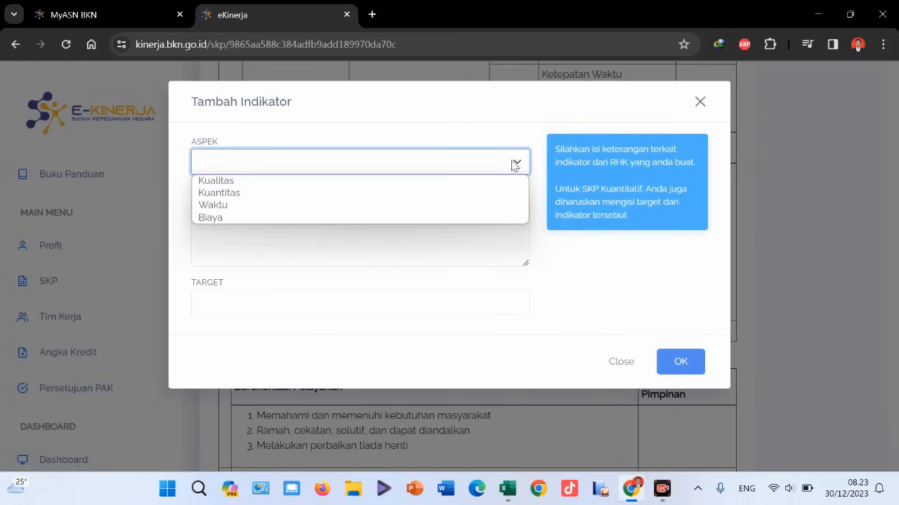
{"action": "left_click", "coordinate": [317, 193]}
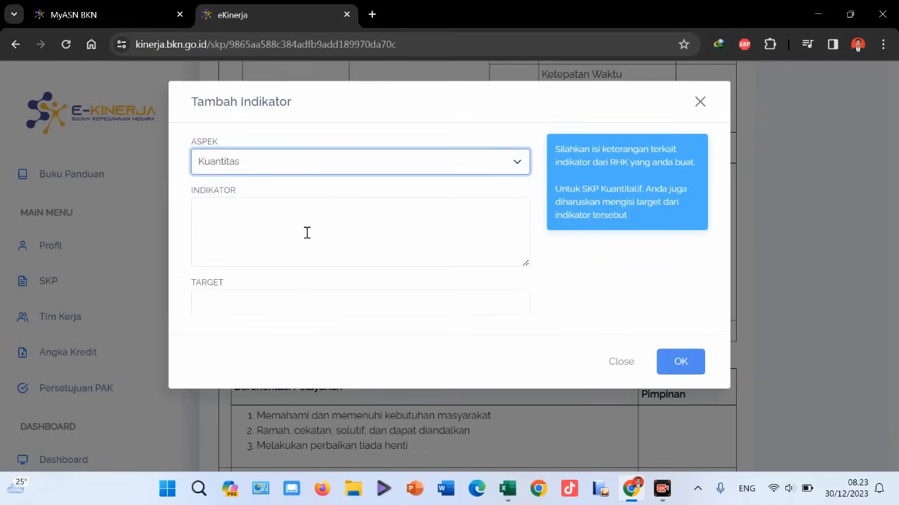
{"action": "left_click", "coordinate": [508, 489]}
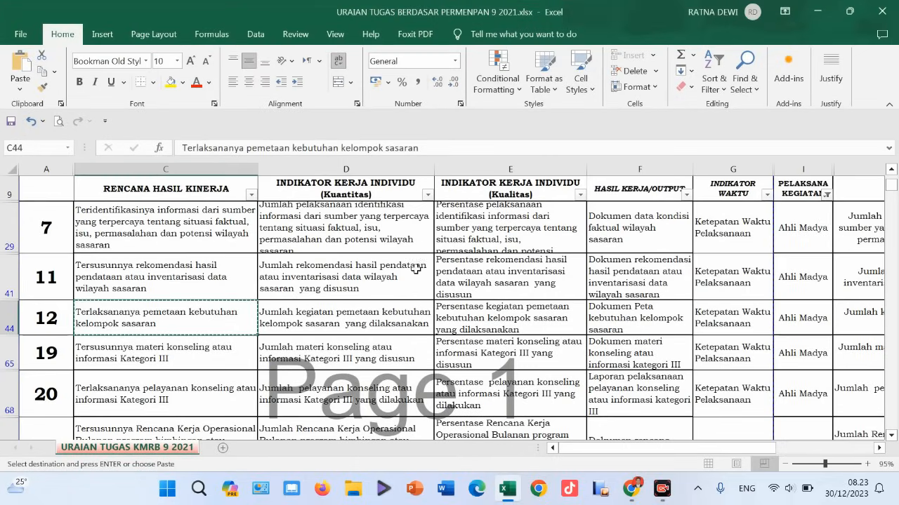
{"action": "left_click", "coordinate": [363, 316]}
{"action": "key", "text": "ctrl+c"}
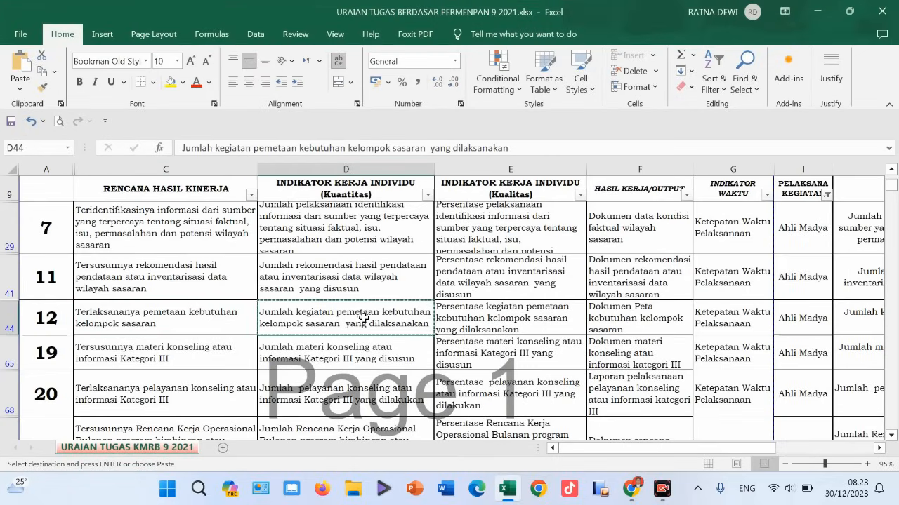
{"action": "left_click", "coordinate": [631, 489]}
{"action": "left_click", "coordinate": [393, 209]}
{"action": "key", "text": "ctrl+v"}
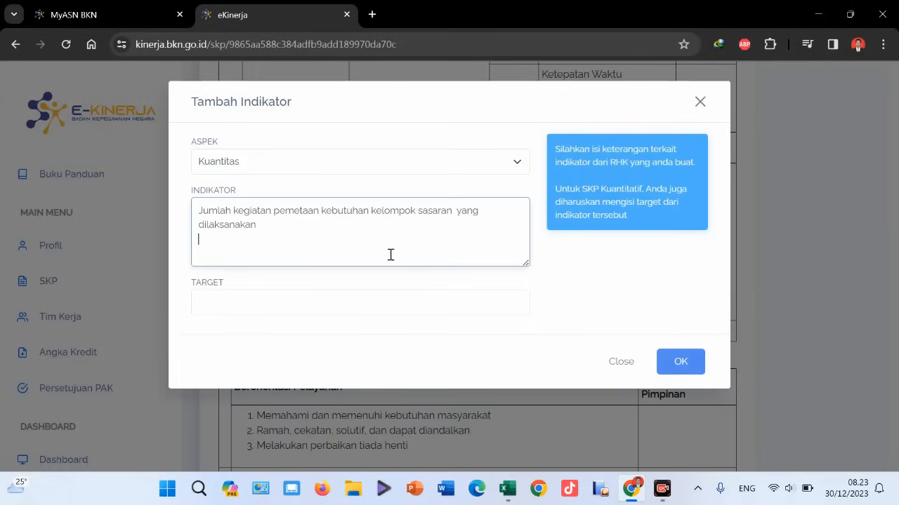
{"action": "left_click", "coordinate": [339, 304]}
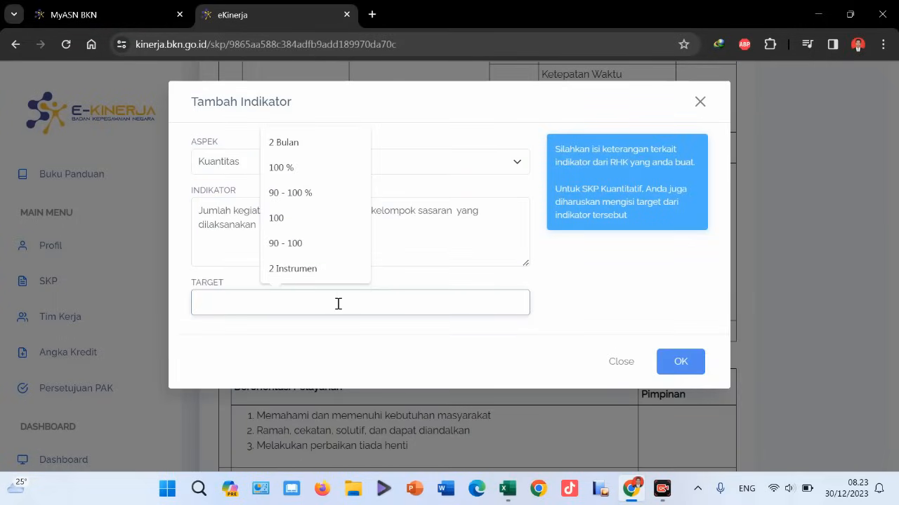
{"action": "left_click", "coordinate": [417, 211]}
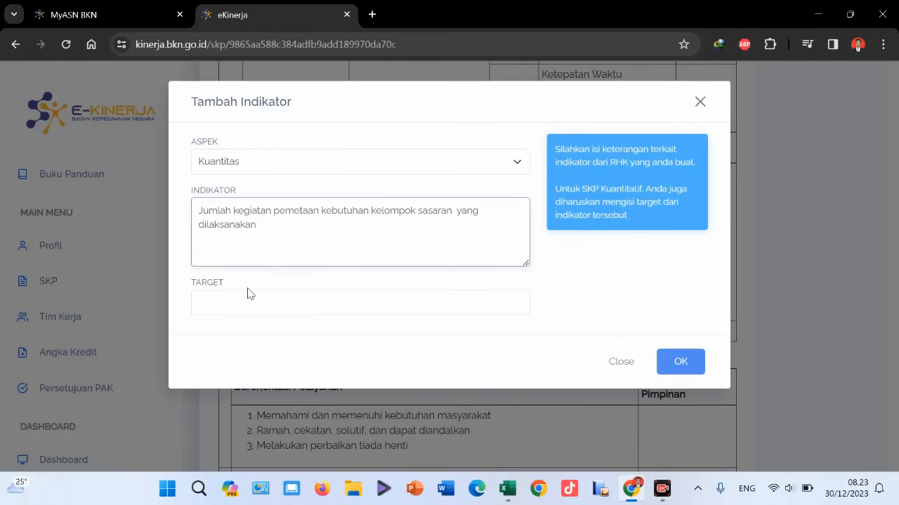
Set the Kuantitas indicator's target to "2 Kali" and save it
{"action": "left_click", "coordinate": [231, 304]}
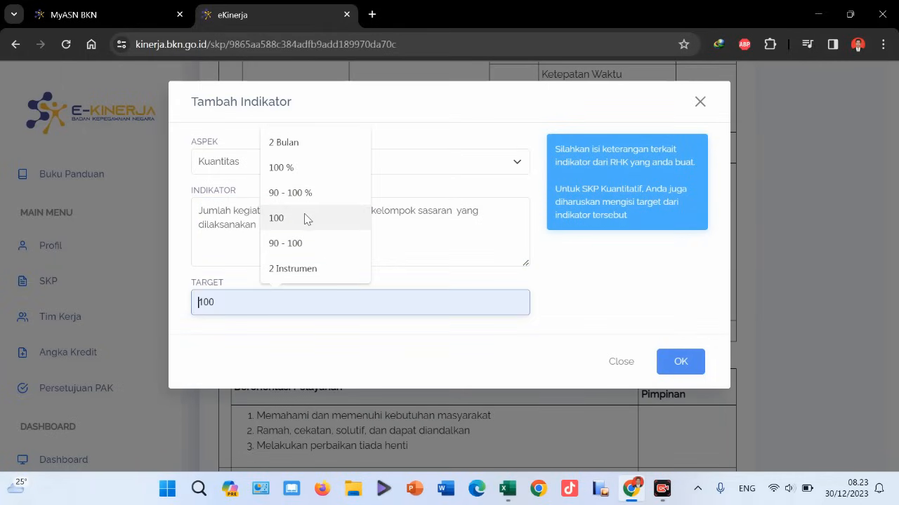
{"action": "left_click", "coordinate": [507, 491]}
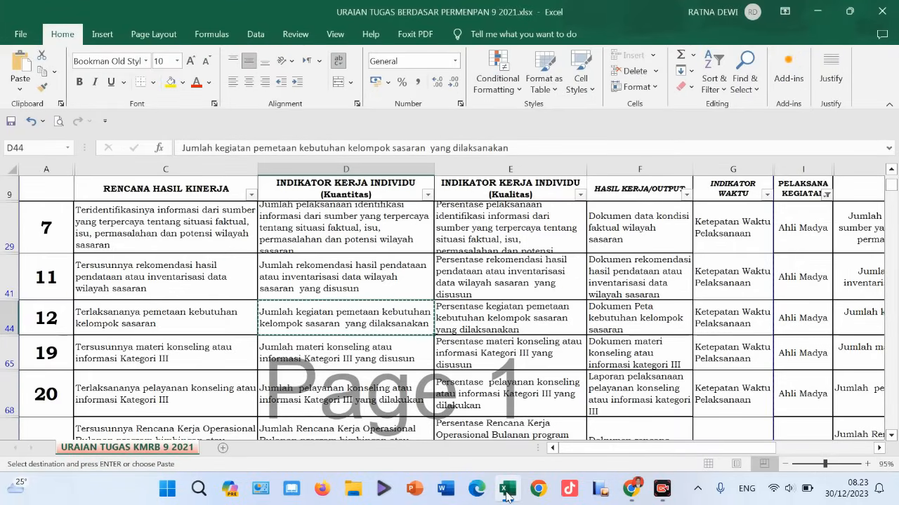
{"action": "left_click", "coordinate": [508, 493]}
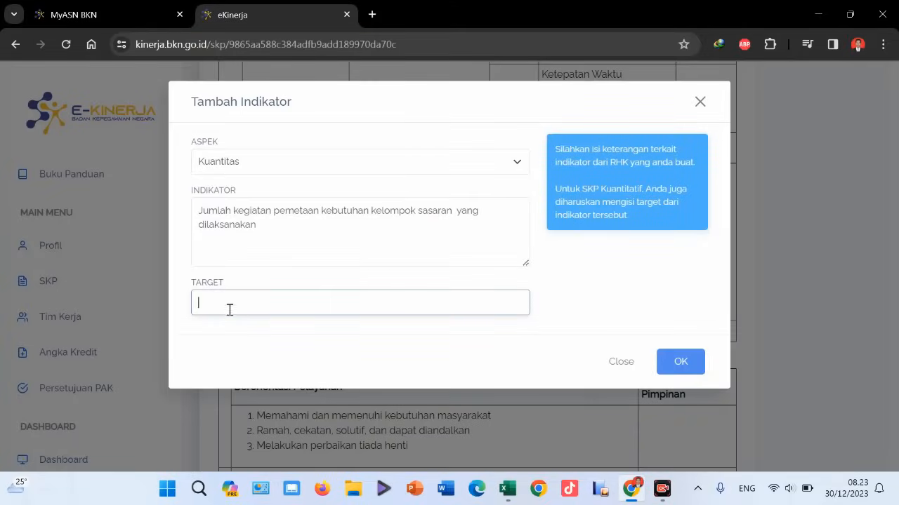
{"action": "left_click", "coordinate": [229, 309]}
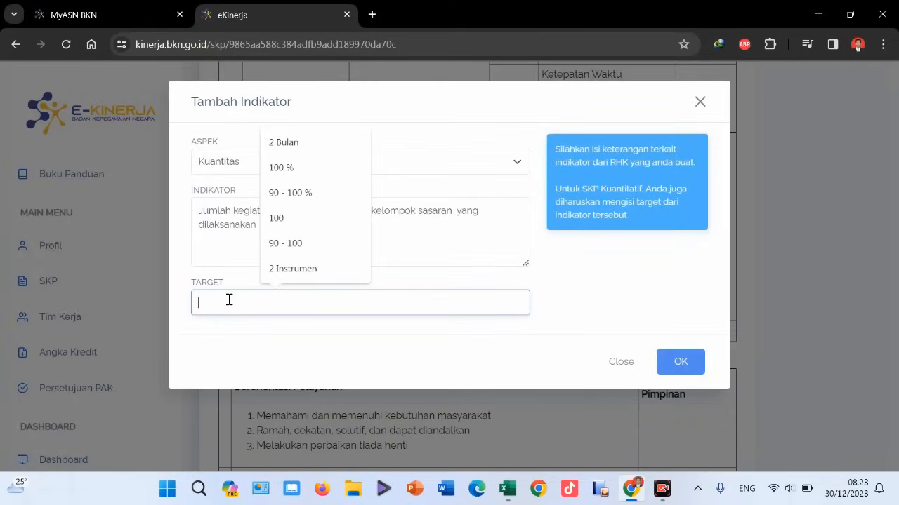
{"action": "type", "text": "2"}
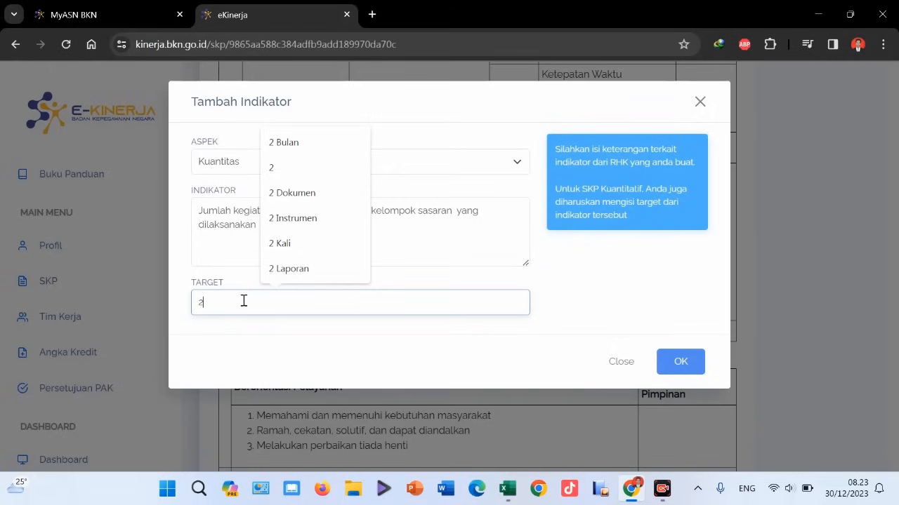
{"action": "type", "text": " Kali"}
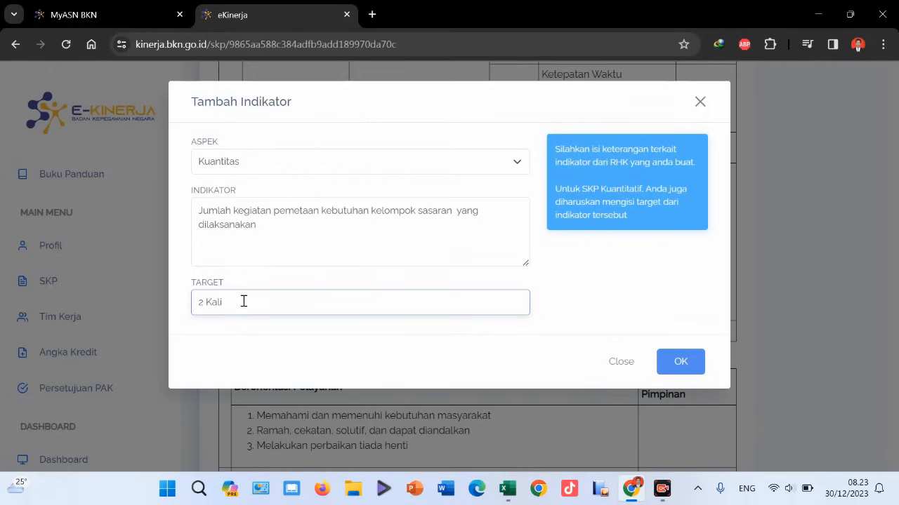
{"action": "key", "text": "BackSpace"}
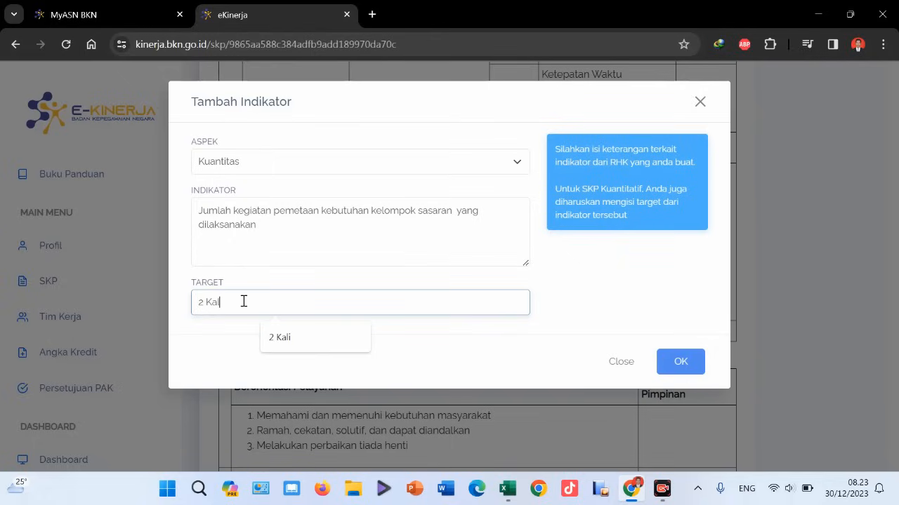
{"action": "type", "text": "a"}
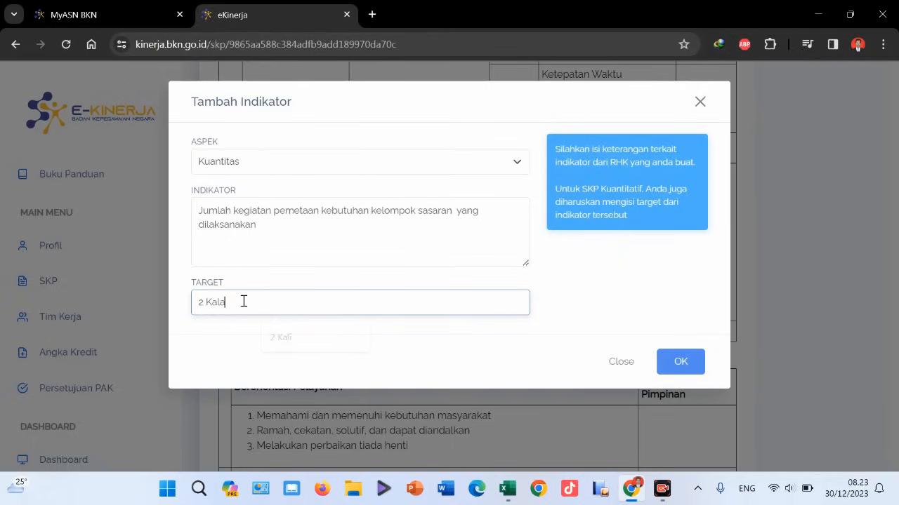
{"action": "key", "text": "BackSpace"}
{"action": "type", "text": "i"}
{"action": "left_click", "coordinate": [679, 363]}
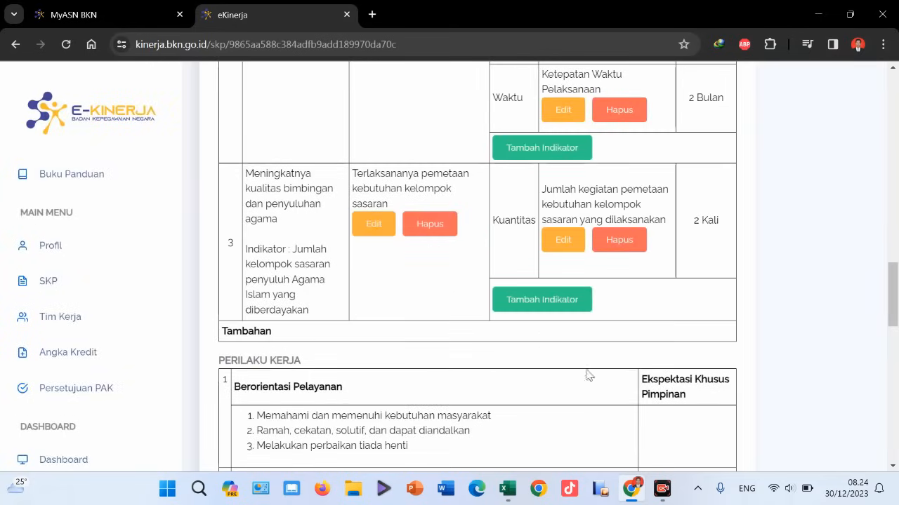
Start another indicator for the third RHK with its Aspek set to Kuantitas
{"action": "left_click", "coordinate": [542, 302]}
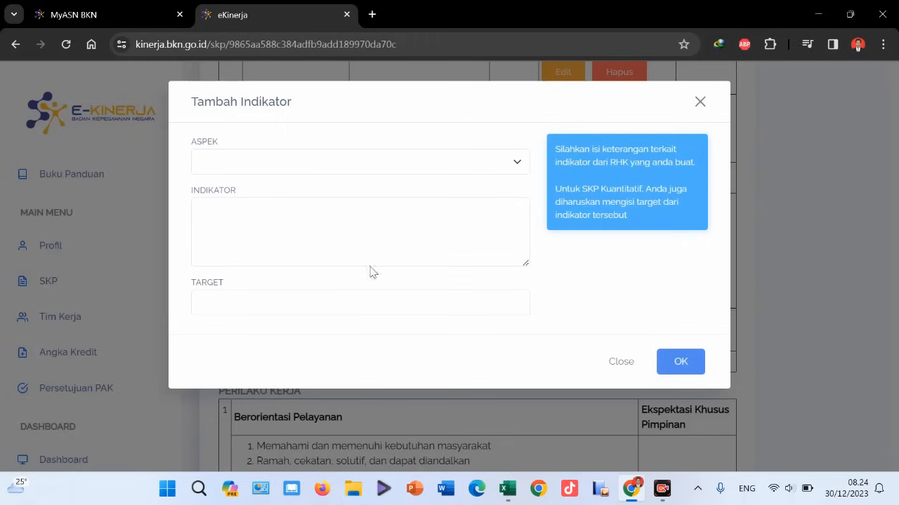
{"action": "left_click", "coordinate": [314, 169]}
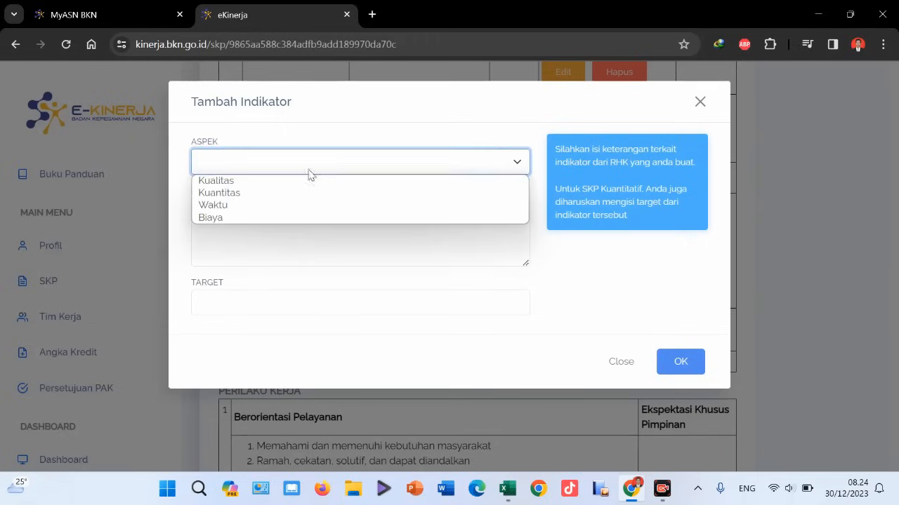
{"action": "left_click", "coordinate": [231, 205]}
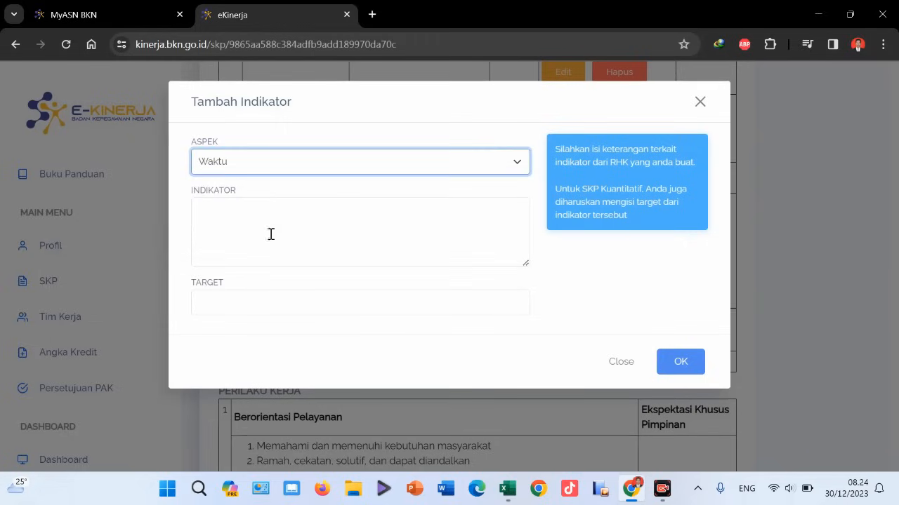
{"action": "left_click", "coordinate": [307, 165]}
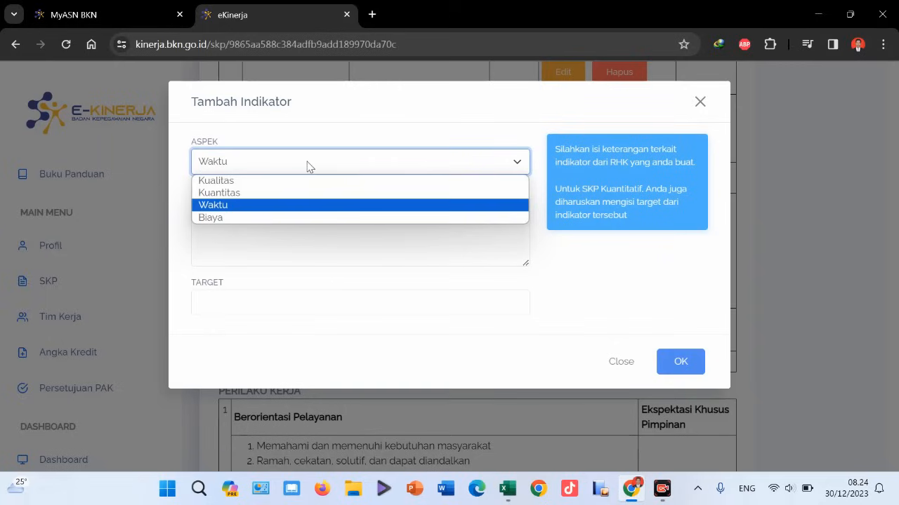
{"action": "left_click", "coordinate": [255, 195]}
Fill the new indicator's Indikator with "Persentase kegiatan pemetaan kebutuhan kelompok sasaran yang dilaksanakan" copied from cell E44 in Excel
{"action": "left_click", "coordinate": [508, 488]}
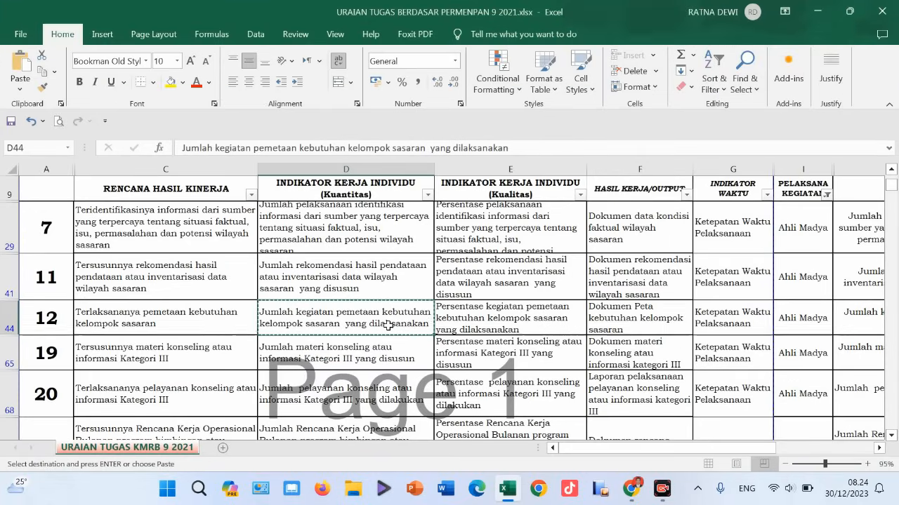
{"action": "left_click", "coordinate": [467, 323]}
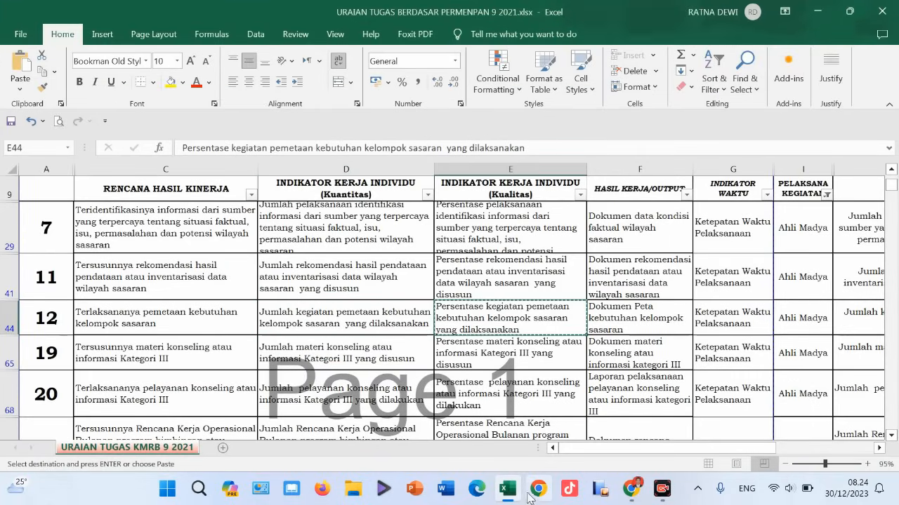
{"action": "key", "text": "alt+Tab"}
{"action": "left_click", "coordinate": [294, 212]}
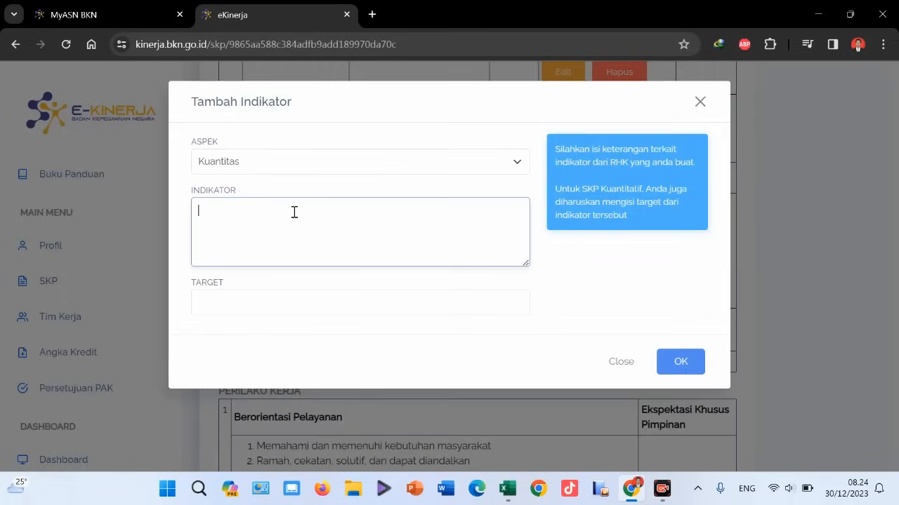
{"action": "type", "text": "Persentase kegiatan pemetaan kebutuhan kelompok sasaran  yang dilaksanakan"}
Set the Persentase indicator's target to "100 %" and save it
{"action": "left_click", "coordinate": [272, 311]}
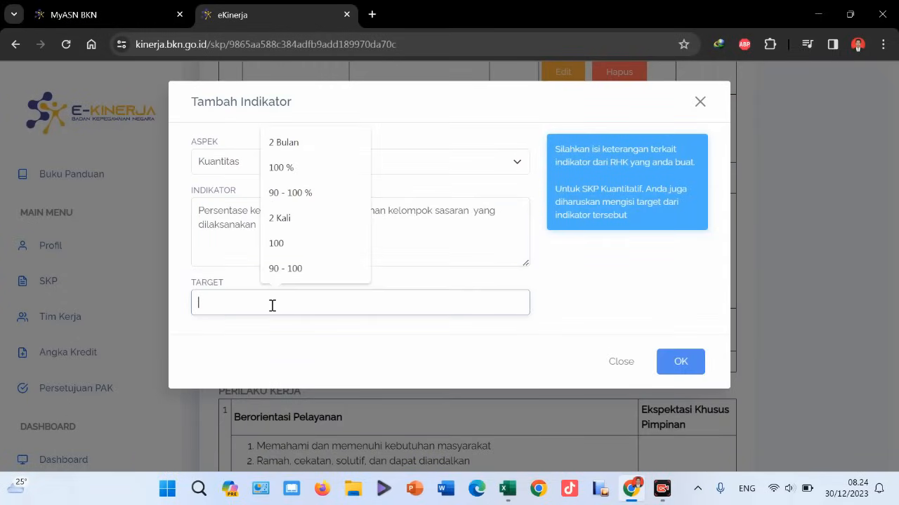
{"action": "left_click", "coordinate": [286, 177]}
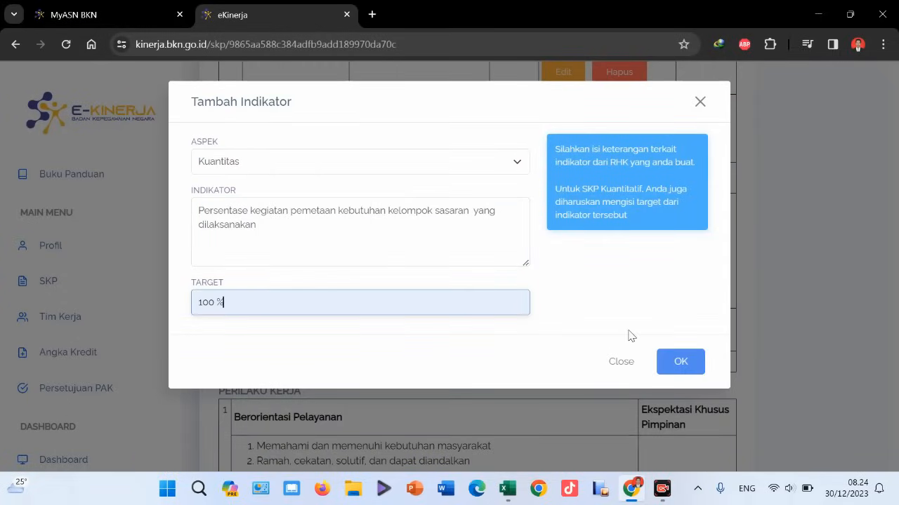
{"action": "left_click", "coordinate": [670, 361]}
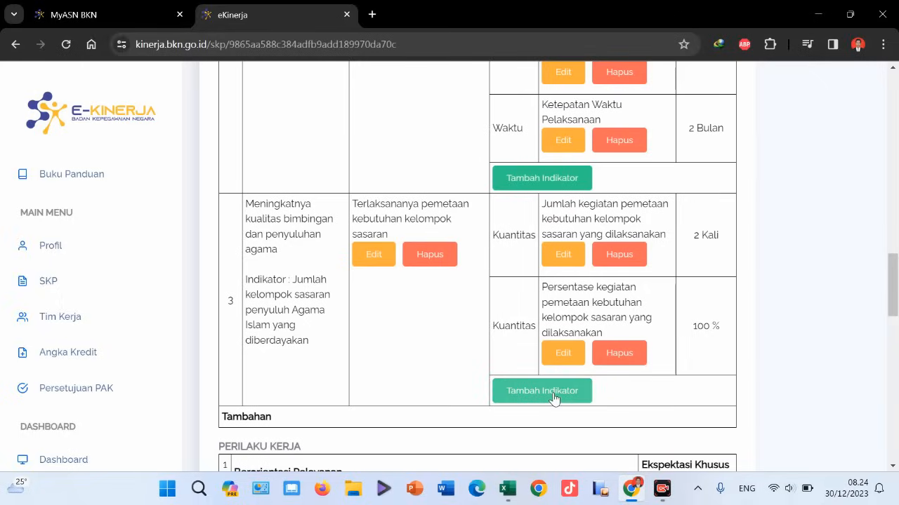
Start a Waktu indicator for the third RHK and fill its Indikator with "Ketepatan Waktu Pelaksanaan" copied from cell G44 in Excel
{"action": "left_click", "coordinate": [554, 397]}
{"action": "left_click", "coordinate": [435, 162]}
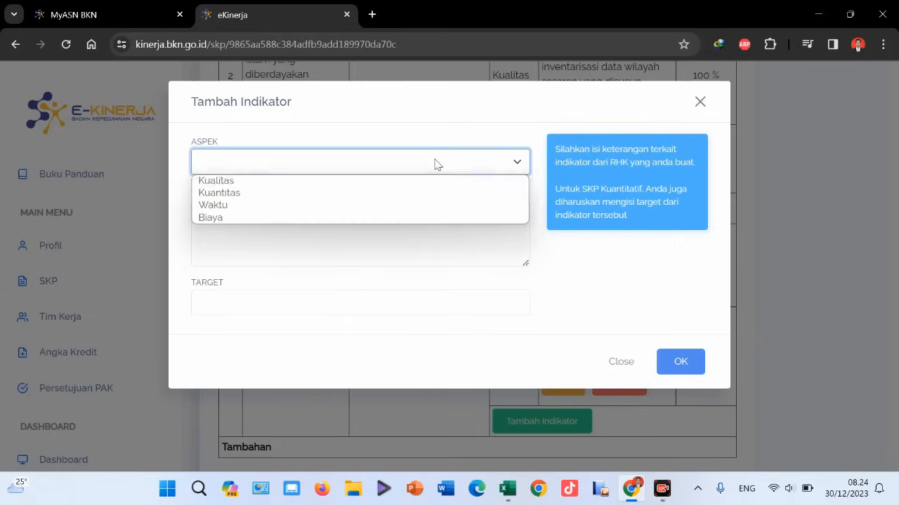
{"action": "left_click", "coordinate": [292, 205]}
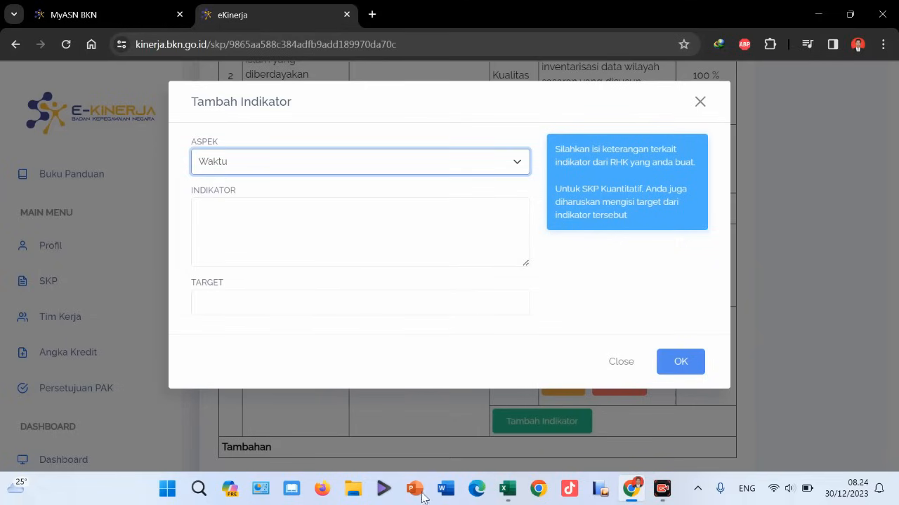
{"action": "left_click", "coordinate": [508, 489]}
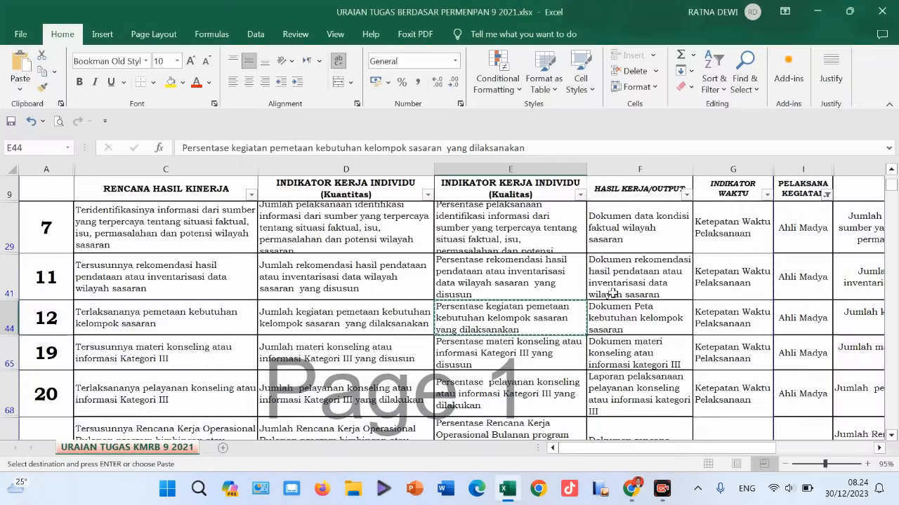
{"action": "left_click", "coordinate": [724, 319]}
{"action": "key", "text": "ctrl+c"}
{"action": "left_click", "coordinate": [508, 489]}
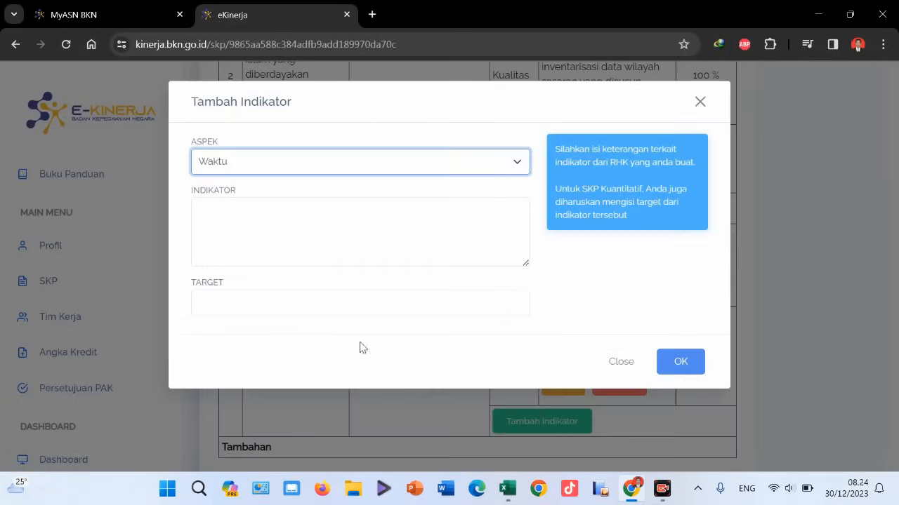
{"action": "left_click", "coordinate": [248, 228]}
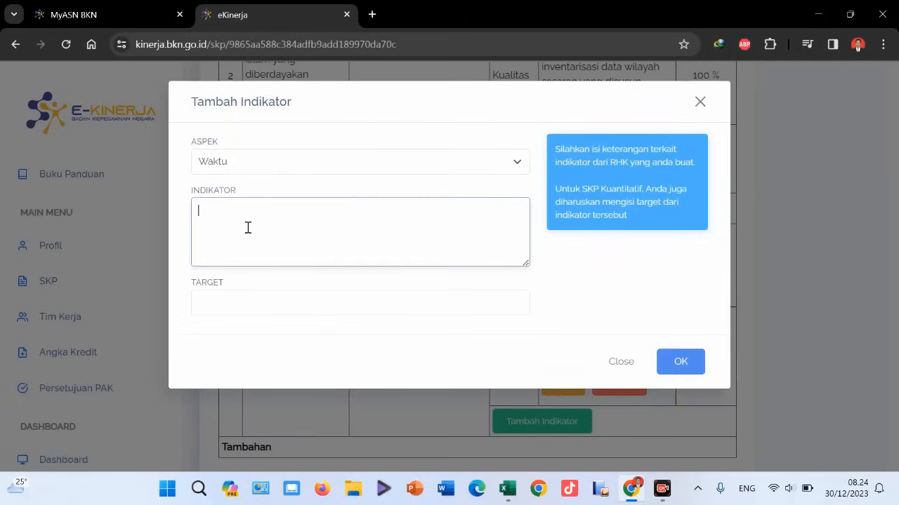
{"action": "key", "text": "ctrl+v"}
Set the Waktu indicator's target to "2 Bulan" and save it
{"action": "left_click", "coordinate": [253, 302]}
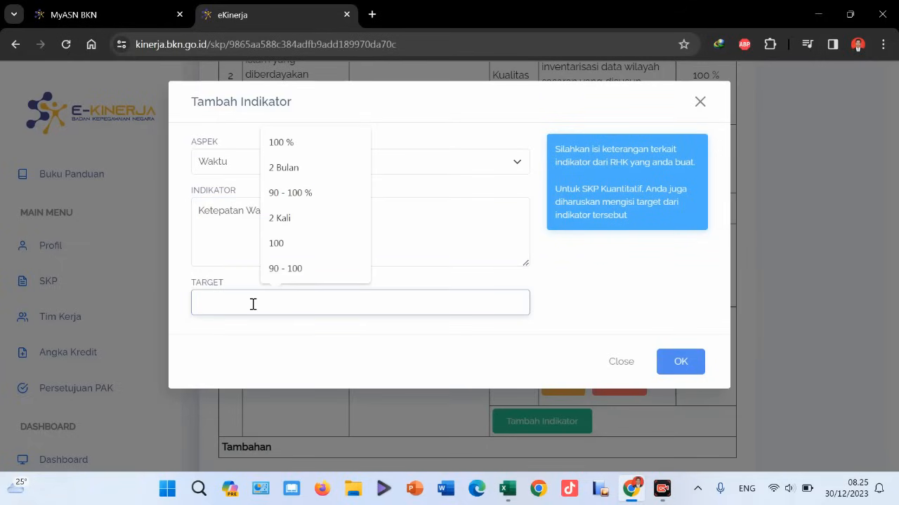
{"action": "left_click", "coordinate": [297, 181]}
{"action": "left_click", "coordinate": [678, 363]}
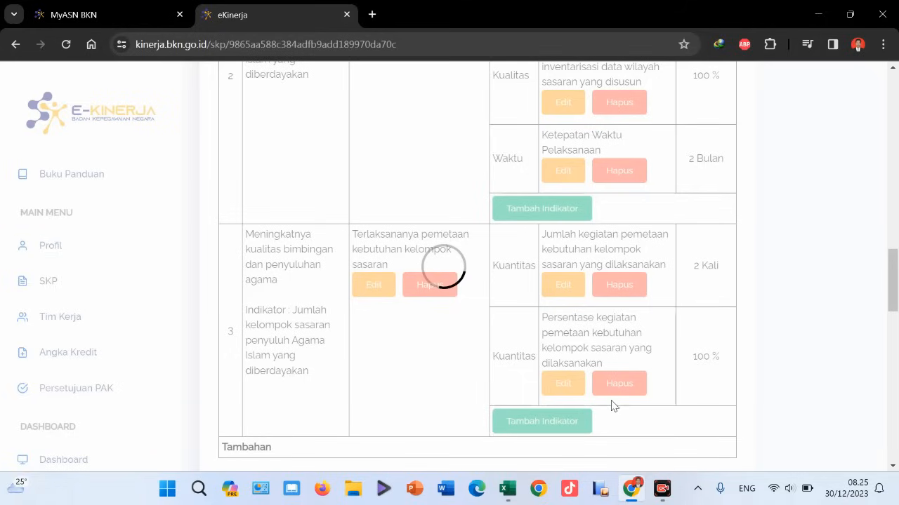
Switch to Excel and copy the next Ahli Madya task, "Tersusunnya materi konseling atau informasi Kategori III", from cell C65
{"action": "left_click", "coordinate": [507, 490]}
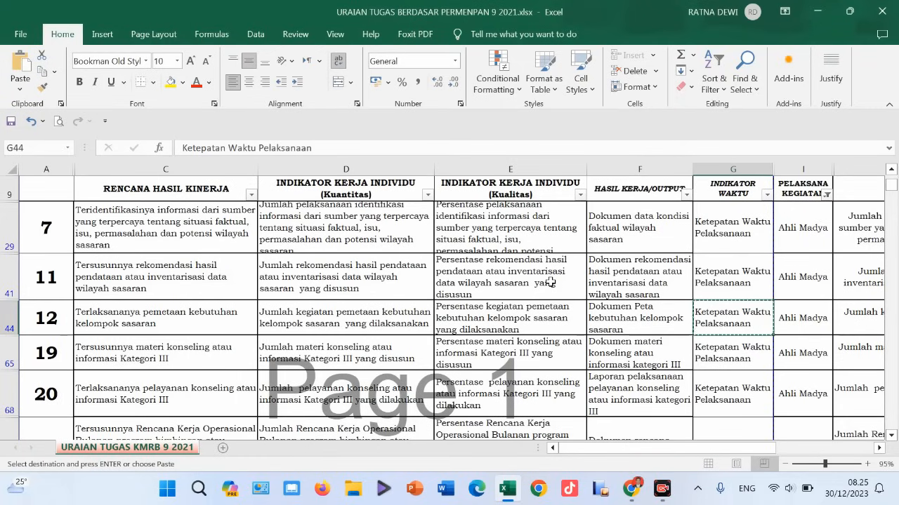
{"action": "scroll", "coordinate": [549, 282], "scroll_direction": "down", "scroll_amount": 1}
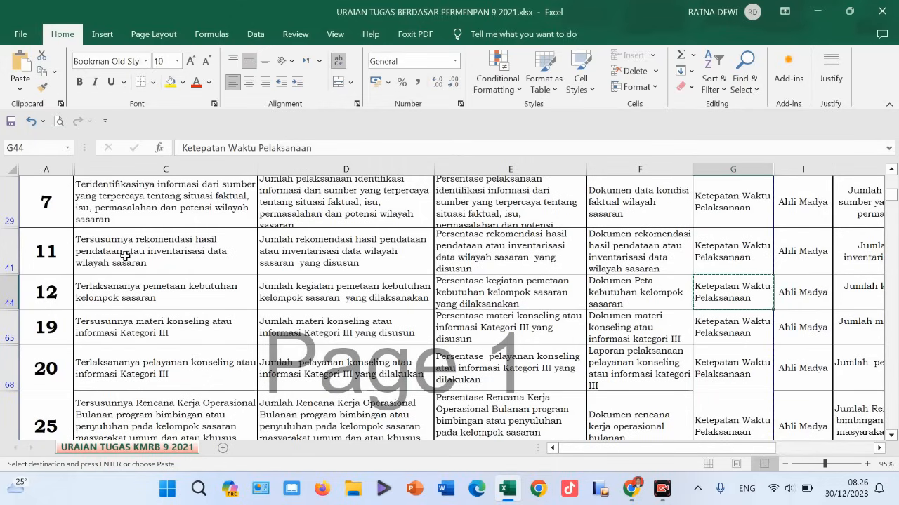
{"action": "scroll", "coordinate": [125, 254], "scroll_direction": "up", "scroll_amount": 1}
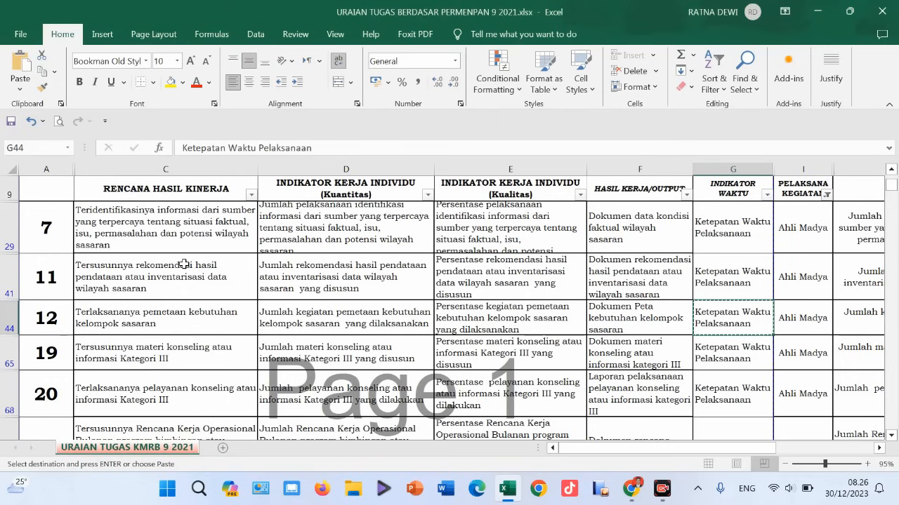
{"action": "scroll", "coordinate": [184, 277], "scroll_direction": "down", "scroll_amount": 1}
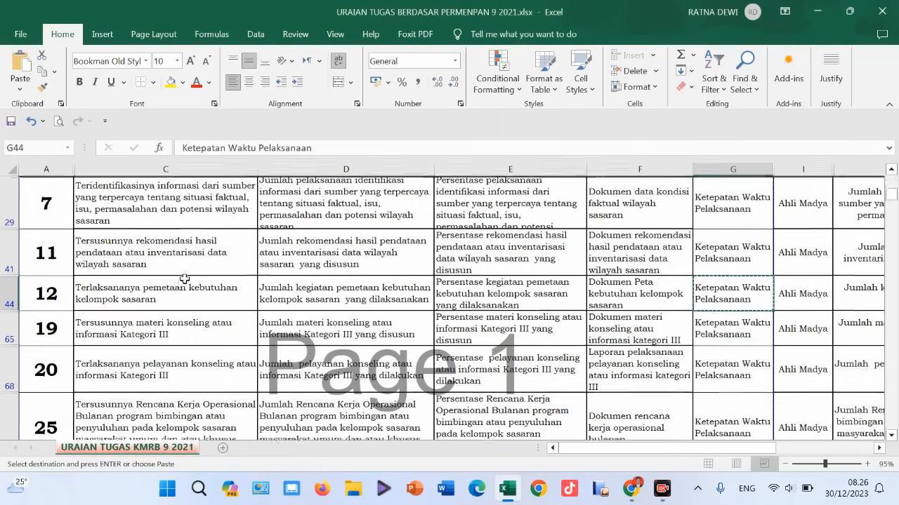
{"action": "scroll", "coordinate": [186, 336], "scroll_direction": "down", "scroll_amount": 1}
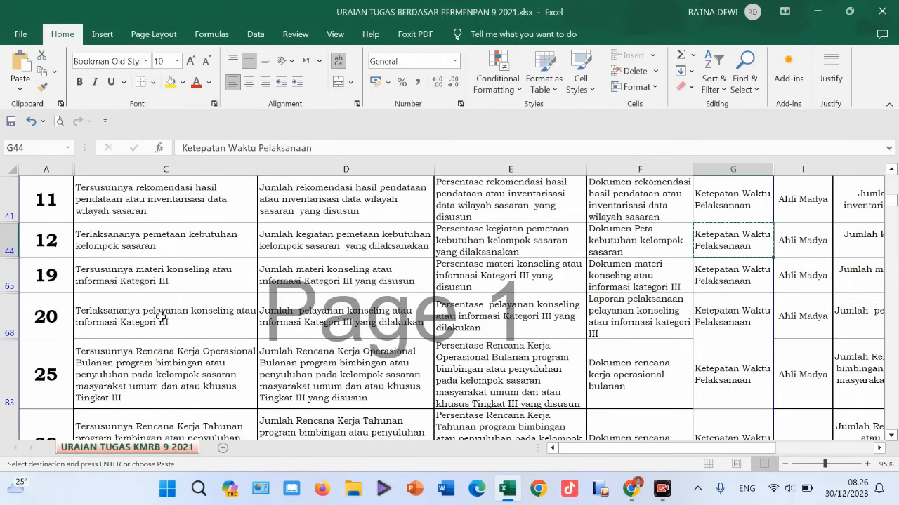
{"action": "scroll", "coordinate": [229, 286], "scroll_direction": "up", "scroll_amount": 1}
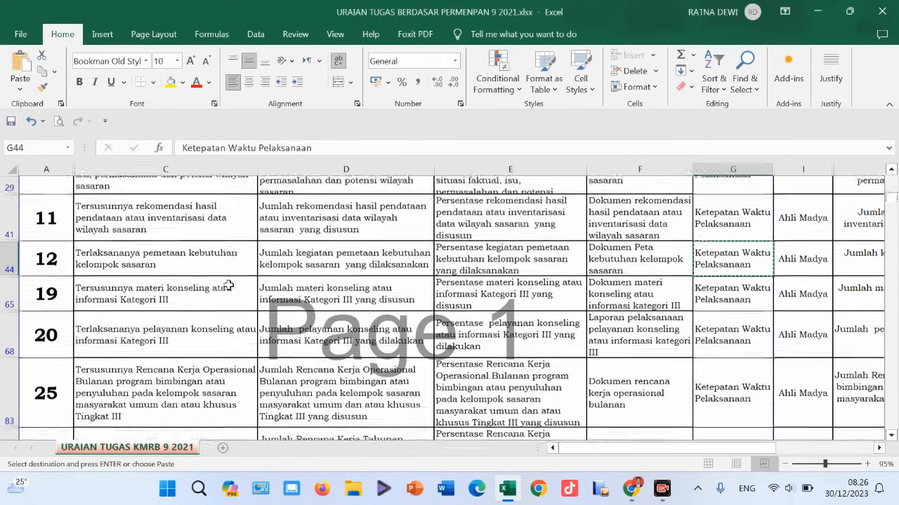
{"action": "left_click", "coordinate": [143, 333]}
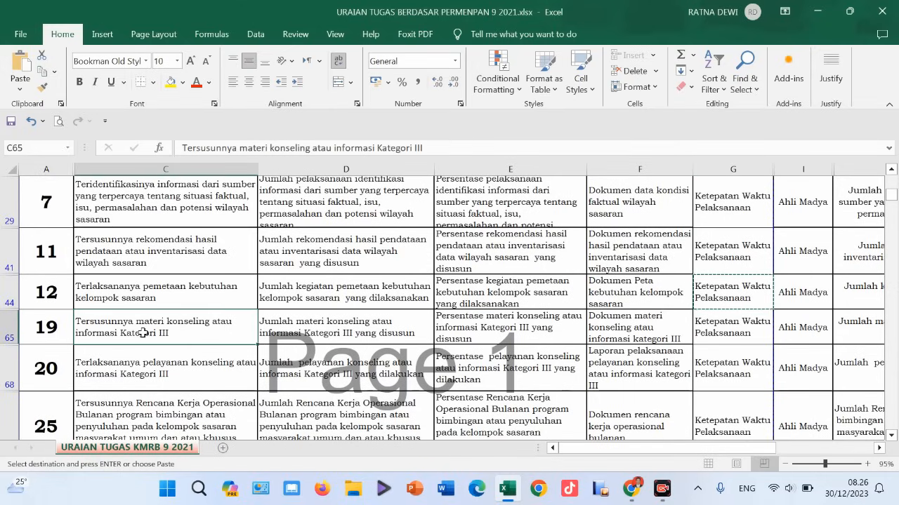
{"action": "key", "text": "ctrl+c"}
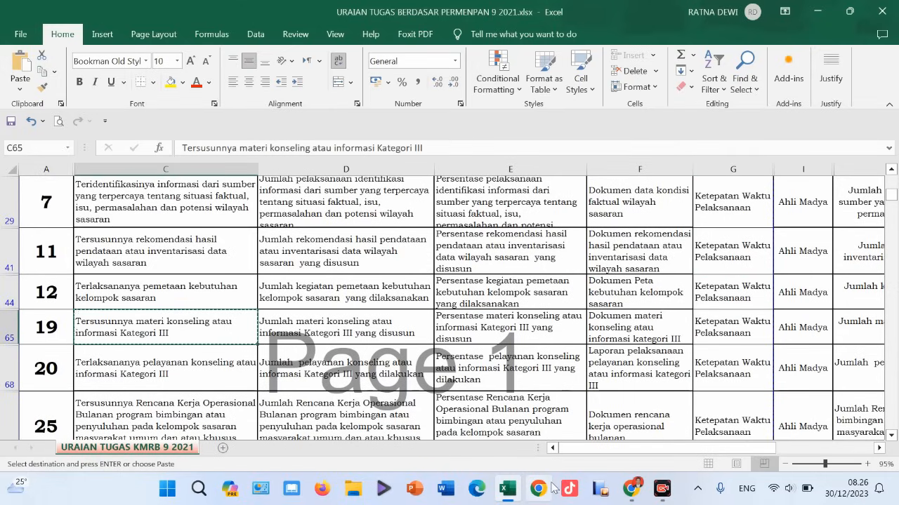
Back in E-Kinerja, start a fourth RHK that intervenes the superior's indicator "Jumlah kelompok sasaran penyuluh Agama Islam yang diberdayakan"
{"action": "left_click", "coordinate": [632, 489]}
{"action": "scroll", "coordinate": [470, 364], "scroll_direction": "down", "scroll_amount": 4}
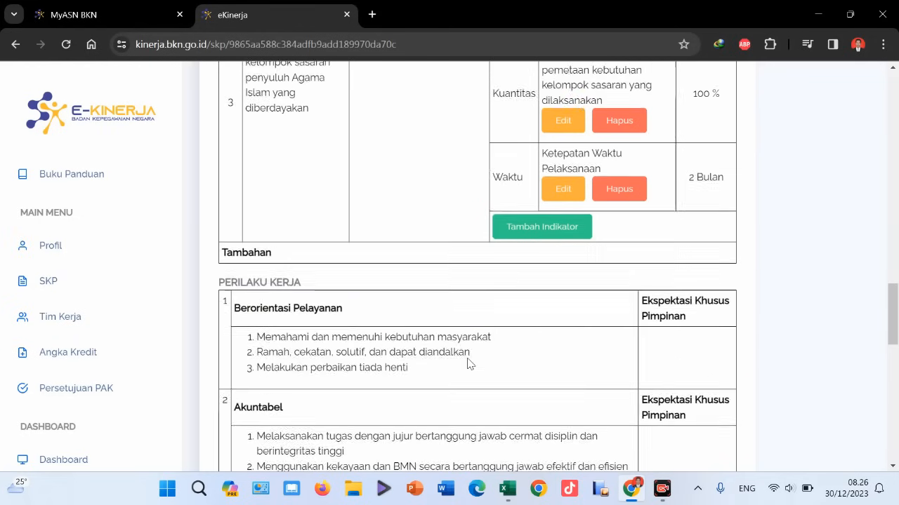
{"action": "scroll", "coordinate": [471, 363], "scroll_direction": "up", "scroll_amount": 10}
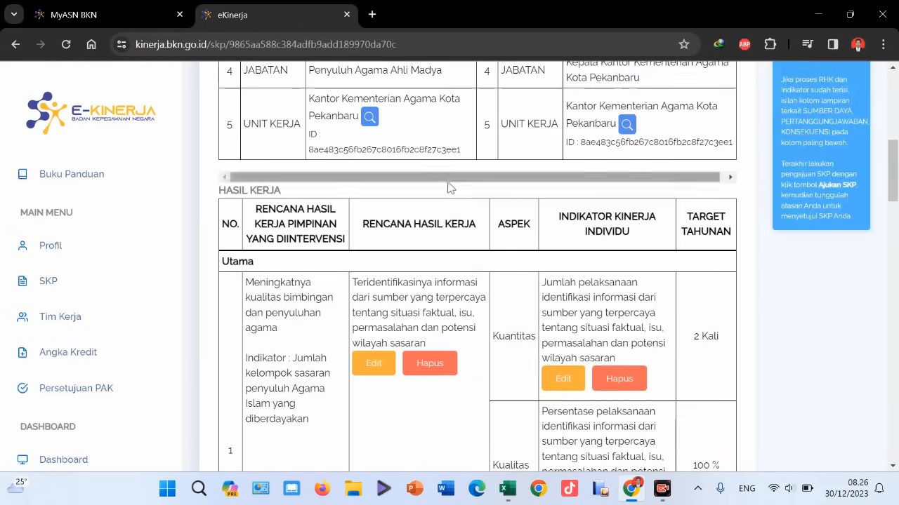
{"action": "scroll", "coordinate": [450, 188], "scroll_direction": "up", "scroll_amount": 8}
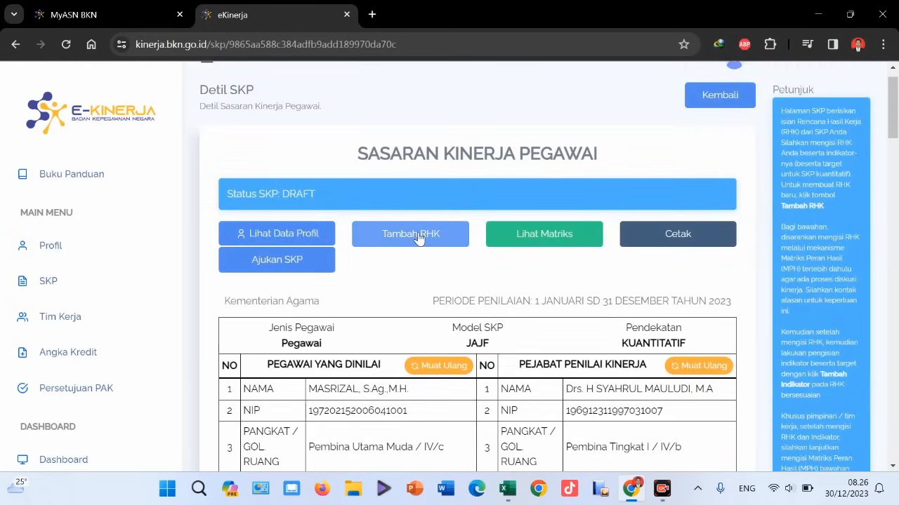
{"action": "left_click", "coordinate": [417, 238]}
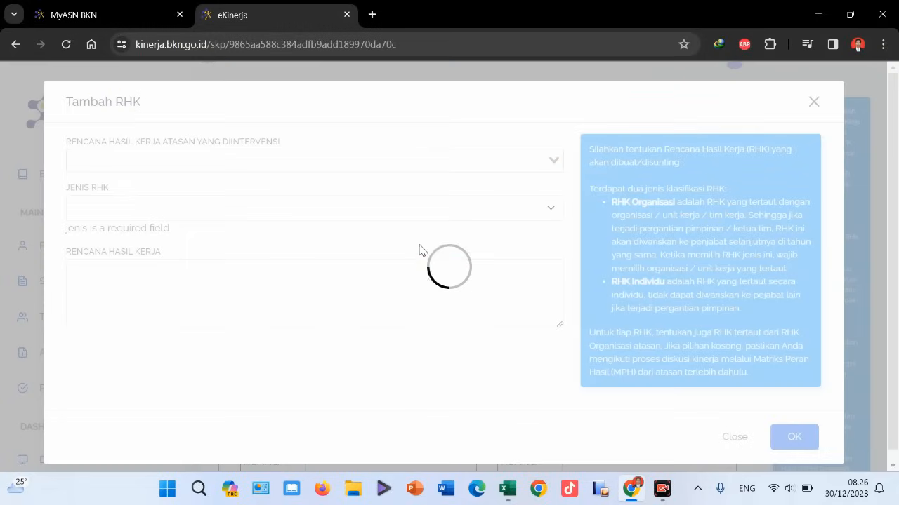
{"action": "left_click", "coordinate": [235, 166]}
{"action": "scroll", "coordinate": [318, 287], "scroll_direction": "down", "scroll_amount": 3}
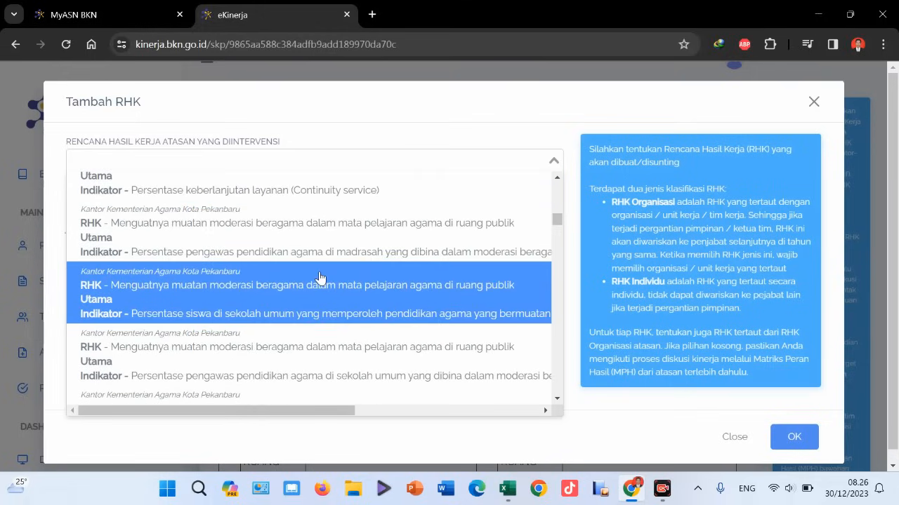
{"action": "scroll", "coordinate": [319, 278], "scroll_direction": "down", "scroll_amount": 3}
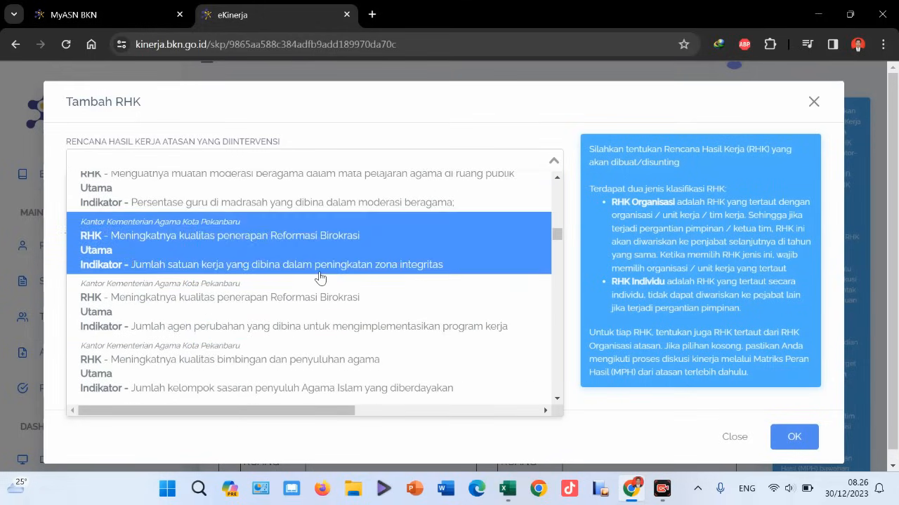
{"action": "scroll", "coordinate": [319, 278], "scroll_direction": "down", "scroll_amount": 3}
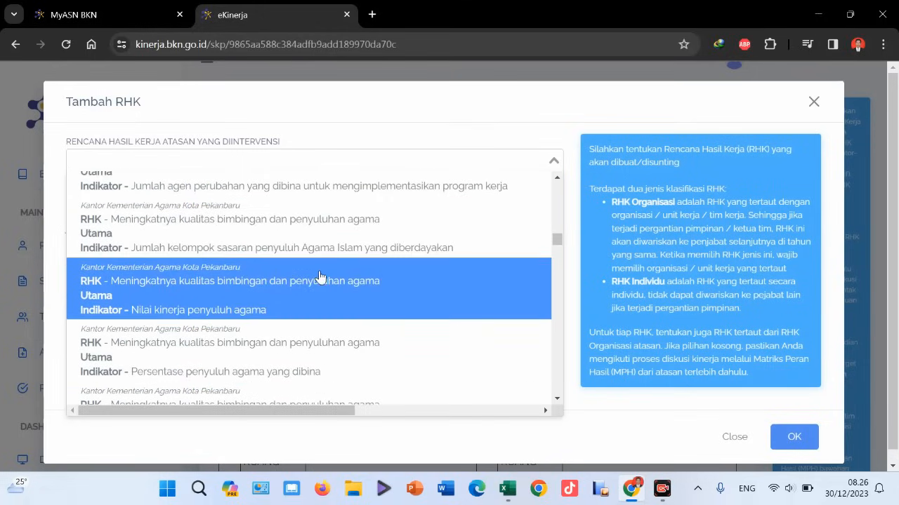
{"action": "scroll", "coordinate": [319, 278], "scroll_direction": "down", "scroll_amount": 5}
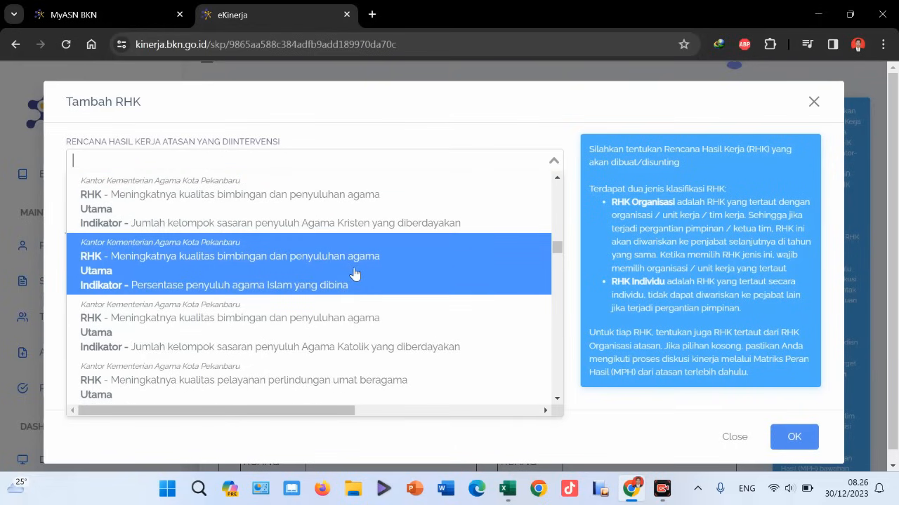
{"action": "scroll", "coordinate": [355, 274], "scroll_direction": "up", "scroll_amount": 4}
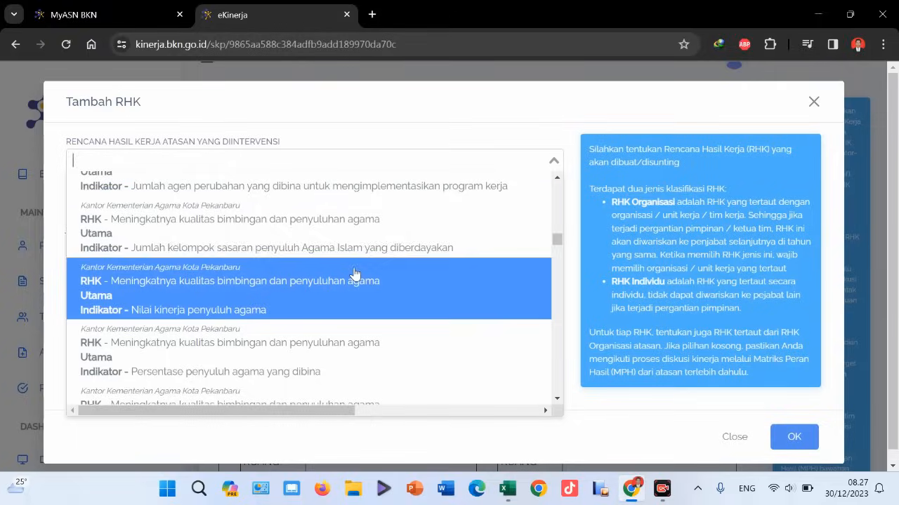
{"action": "left_click", "coordinate": [332, 246]}
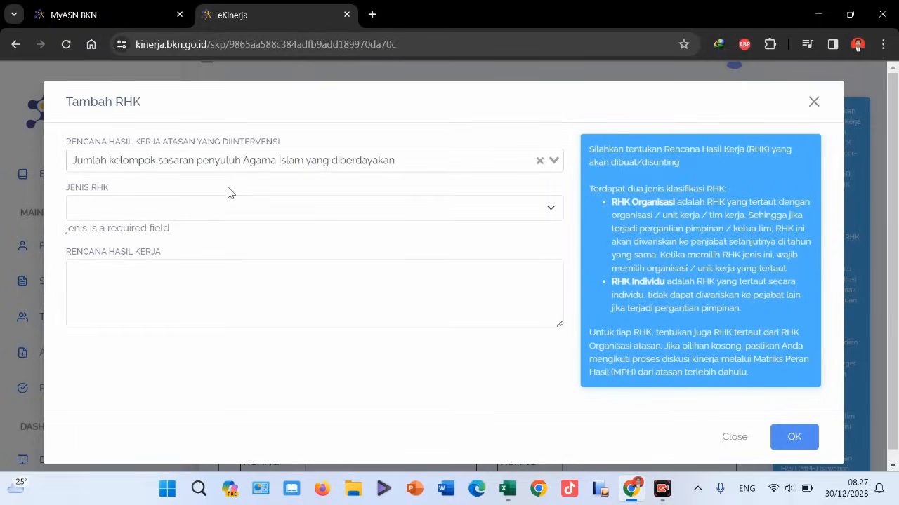
Choose the fourth RHK's type, fill its Rencana Hasil Kerja with the copied "Tersusunnya materi konseling atau informasi Kategori III", and save it
{"action": "left_click", "coordinate": [228, 211]}
{"action": "left_click", "coordinate": [145, 229]}
{"action": "left_click", "coordinate": [166, 263]}
{"action": "key", "text": "ctrl+v"}
{"action": "left_click", "coordinate": [799, 445]}
{"action": "scroll", "coordinate": [546, 312], "scroll_direction": "down", "scroll_amount": 3}
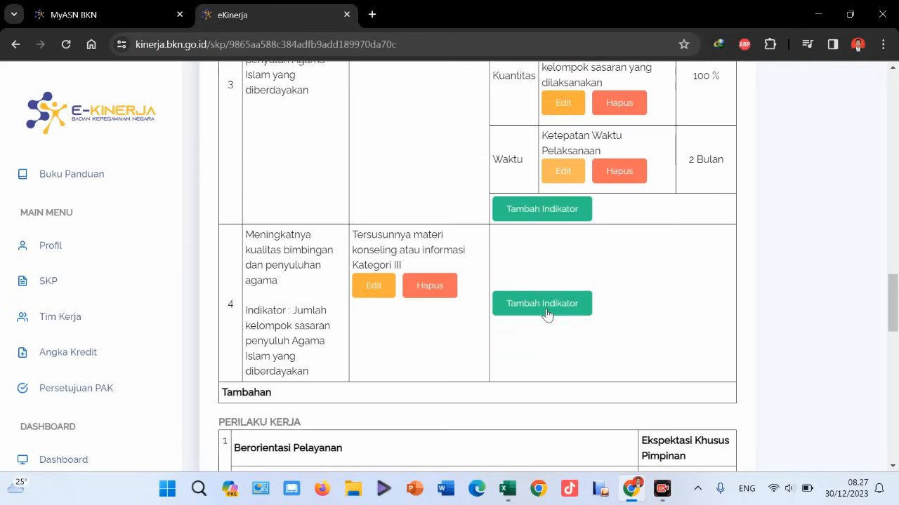
Start a new indicator for the fourth RHK with the aspect Kuantitas
{"action": "scroll", "coordinate": [546, 313], "scroll_direction": "up", "scroll_amount": 5}
{"action": "scroll", "coordinate": [548, 313], "scroll_direction": "down", "scroll_amount": 5}
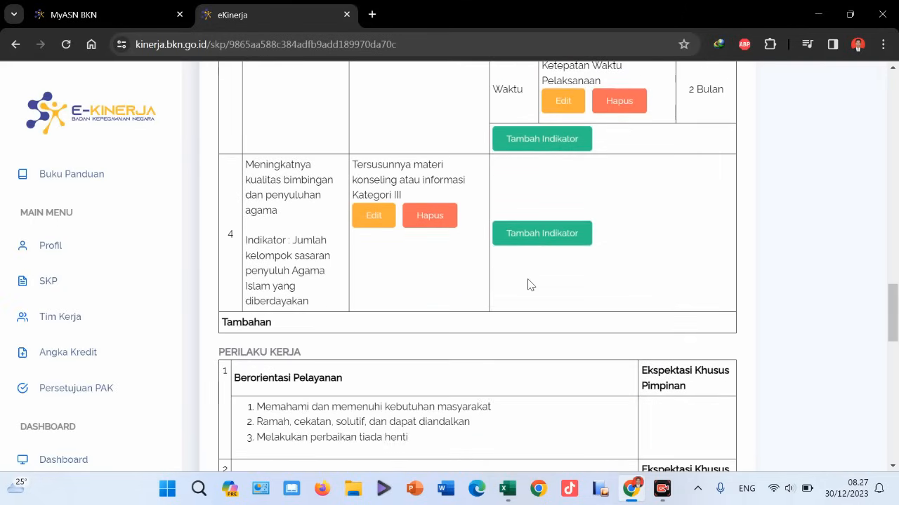
{"action": "left_click", "coordinate": [539, 239]}
{"action": "left_click", "coordinate": [392, 166]}
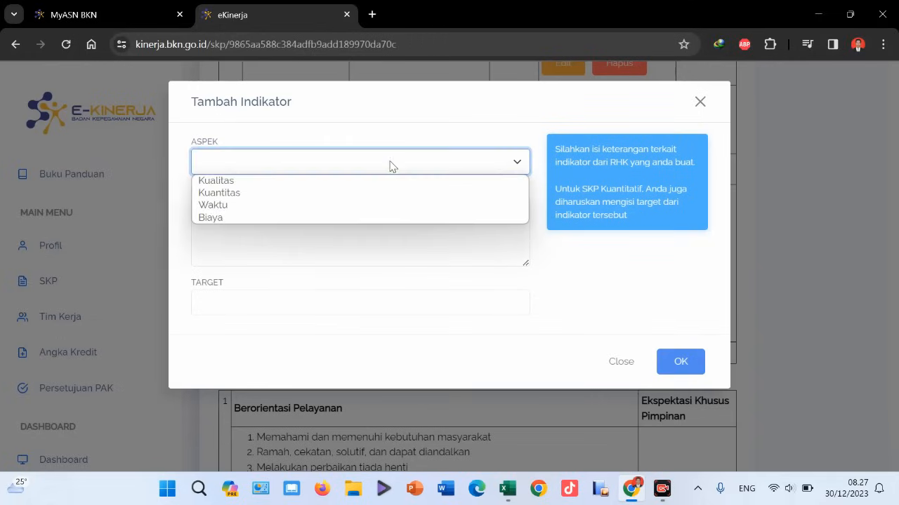
{"action": "left_click", "coordinate": [282, 194]}
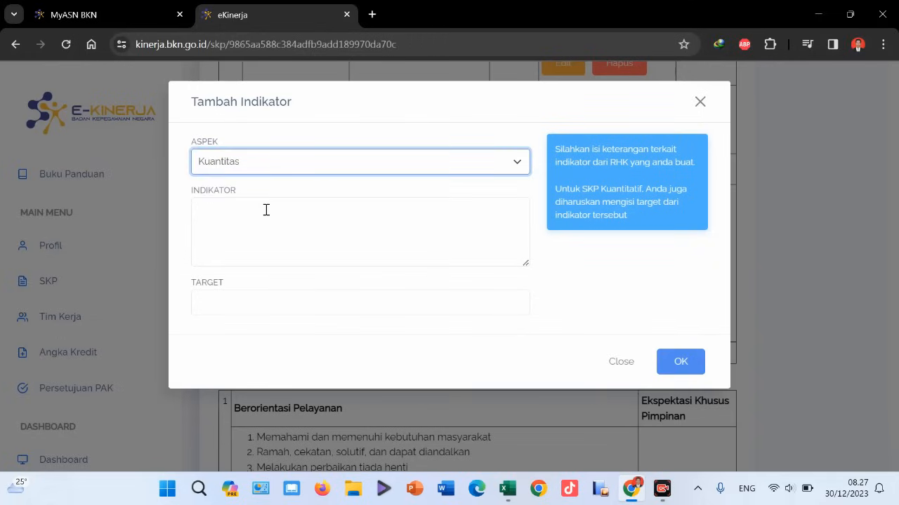
Fill the Indikator with "Jumlah materi konseling atau informasi Kategori III yang disusun" from Excel cell D65, set the target to "12 Materi" and save
{"action": "left_click", "coordinate": [507, 489]}
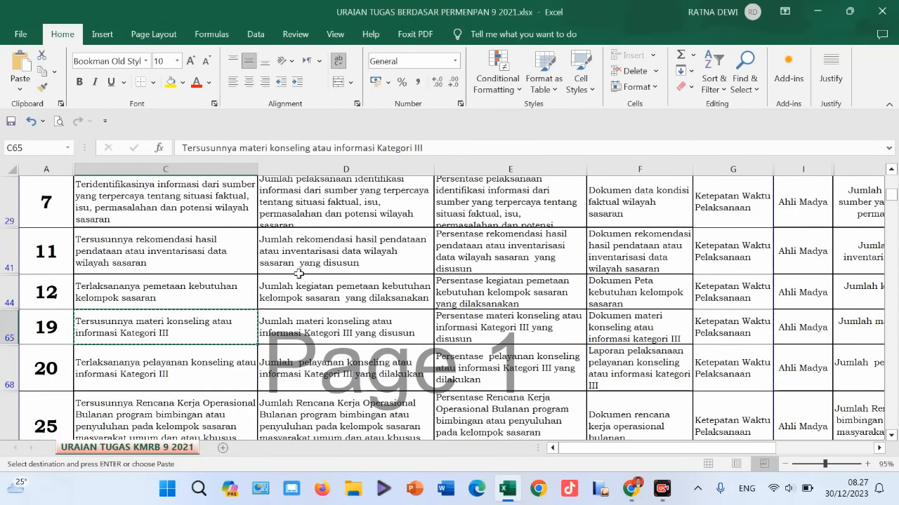
{"action": "scroll", "coordinate": [298, 273], "scroll_direction": "up", "scroll_amount": 1}
{"action": "scroll", "coordinate": [336, 332], "scroll_direction": "down", "scroll_amount": 1}
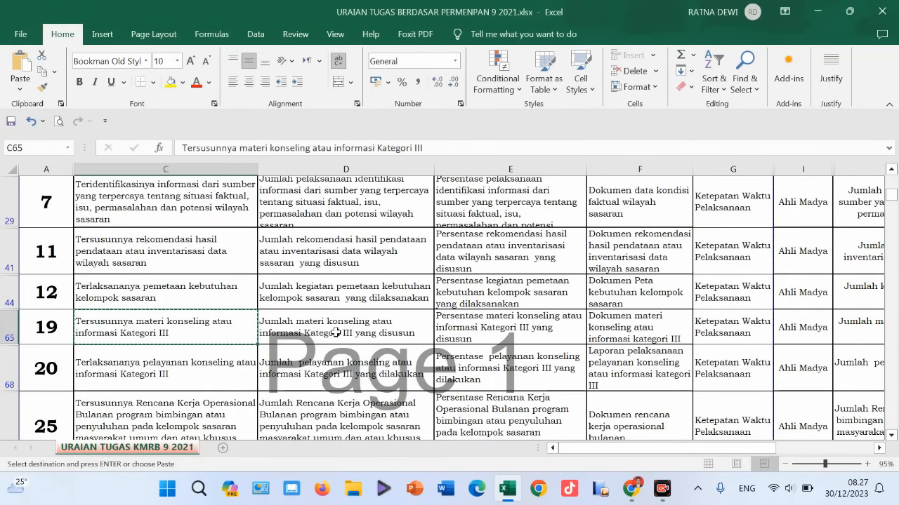
{"action": "left_click", "coordinate": [336, 332]}
{"action": "key", "text": "ctrl+c"}
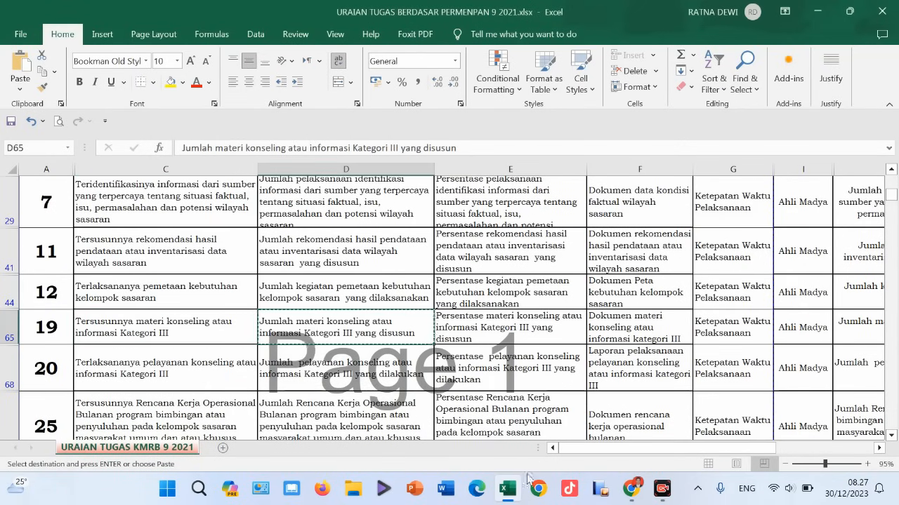
{"action": "left_click", "coordinate": [508, 490]}
{"action": "left_click", "coordinate": [318, 213]}
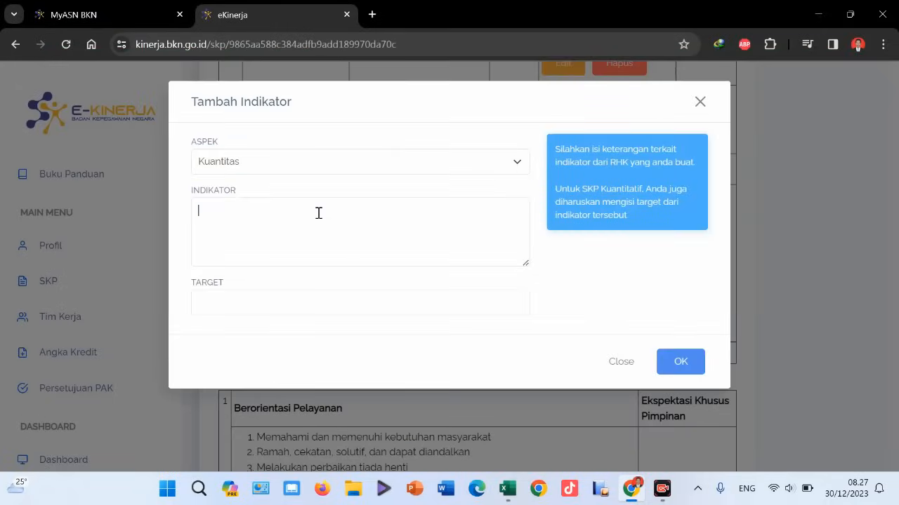
{"action": "key", "text": "ctrl+v"}
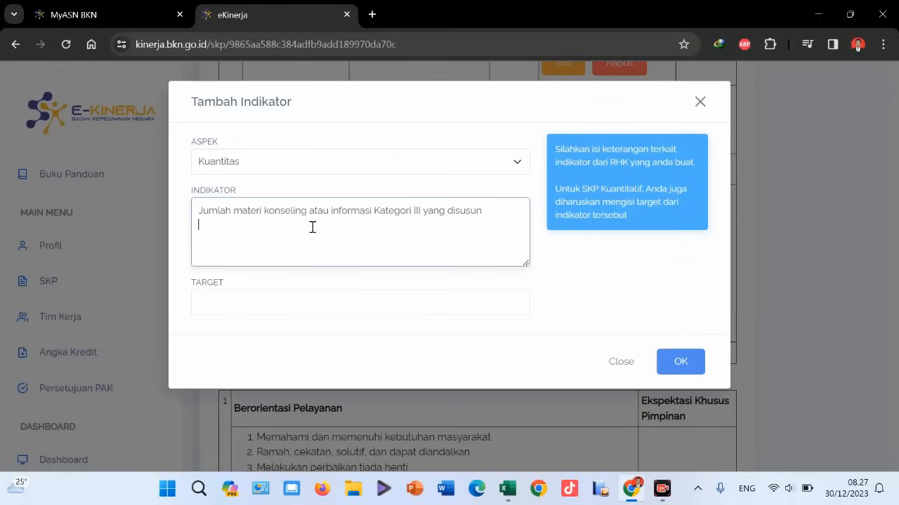
{"action": "left_click", "coordinate": [276, 304]}
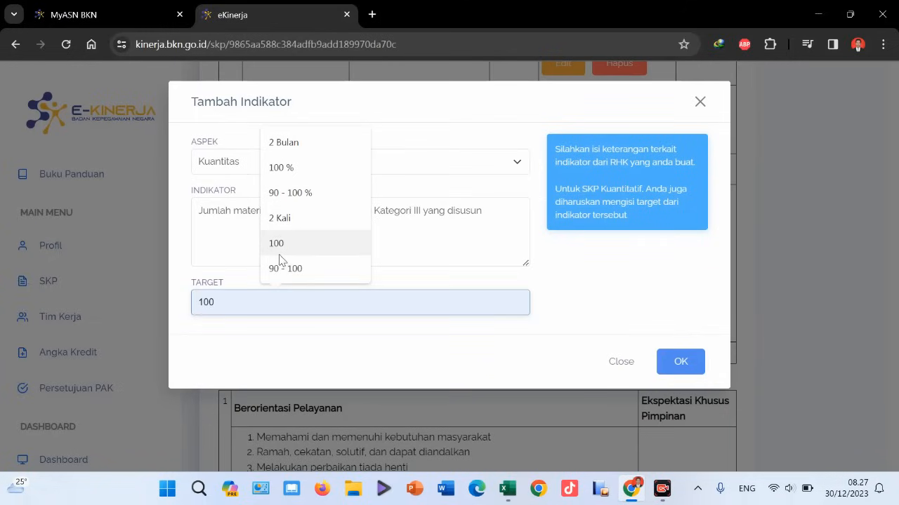
{"action": "type", "text": "12"}
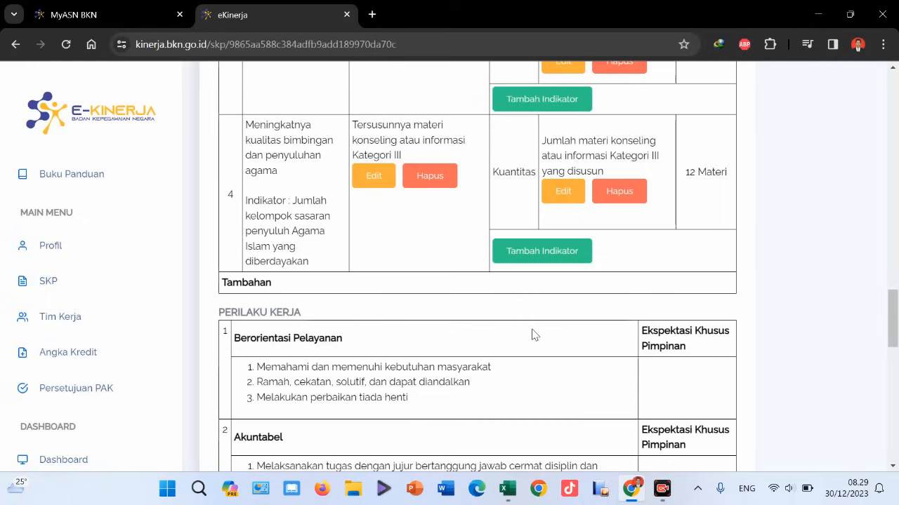
Start a Kualitas indicator for the fourth RHK and fill its Indikator with "Persentase materi konseling atau informasi Kategori III yang disusun" from Excel cell E65
{"action": "left_click", "coordinate": [545, 254]}
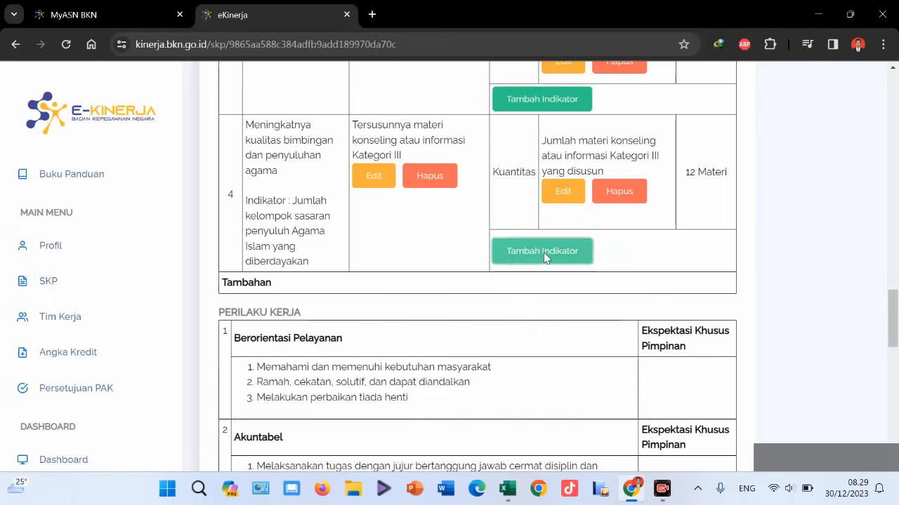
{"action": "left_click", "coordinate": [445, 167]}
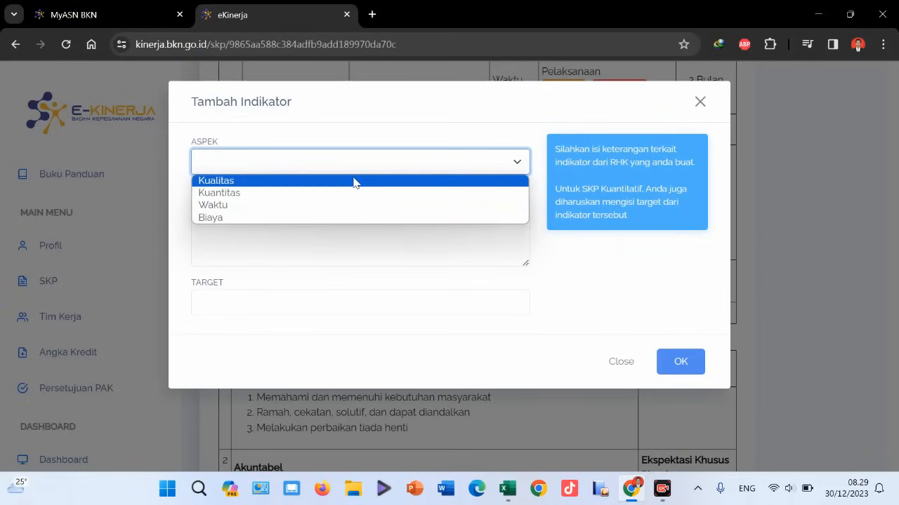
{"action": "left_click", "coordinate": [357, 182]}
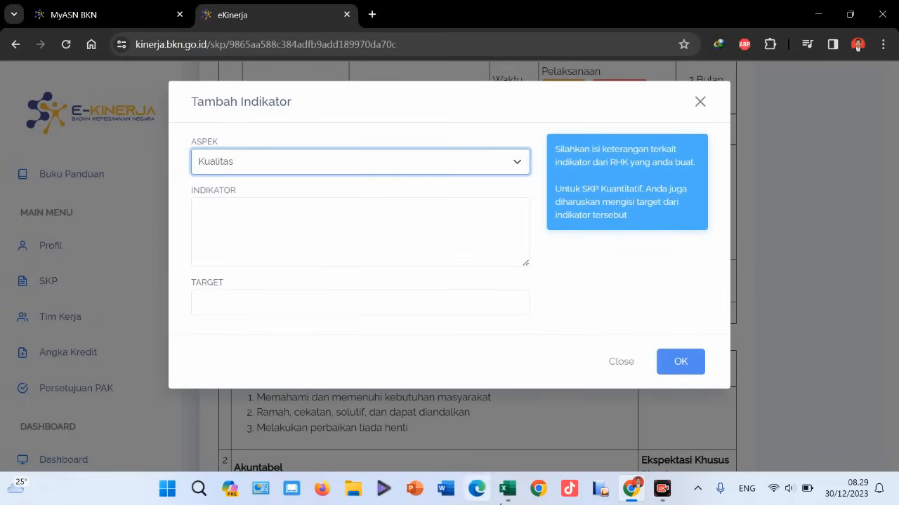
{"action": "left_click", "coordinate": [449, 428]}
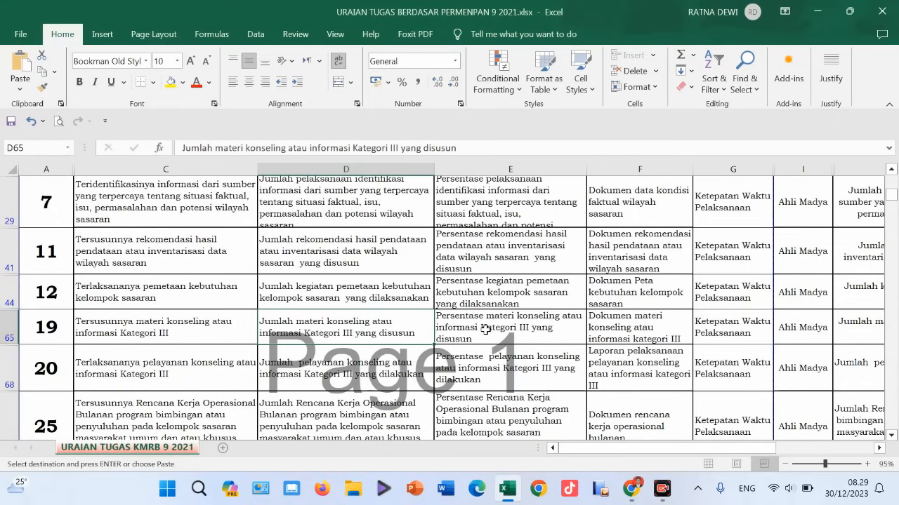
{"action": "left_click", "coordinate": [485, 330]}
{"action": "key", "text": "ctrl+c"}
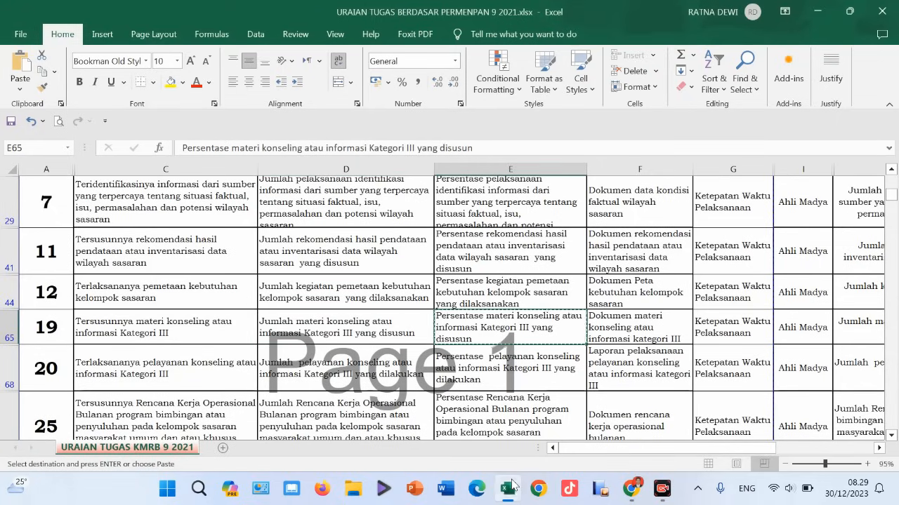
{"action": "left_click", "coordinate": [512, 483]}
{"action": "left_click", "coordinate": [363, 224]}
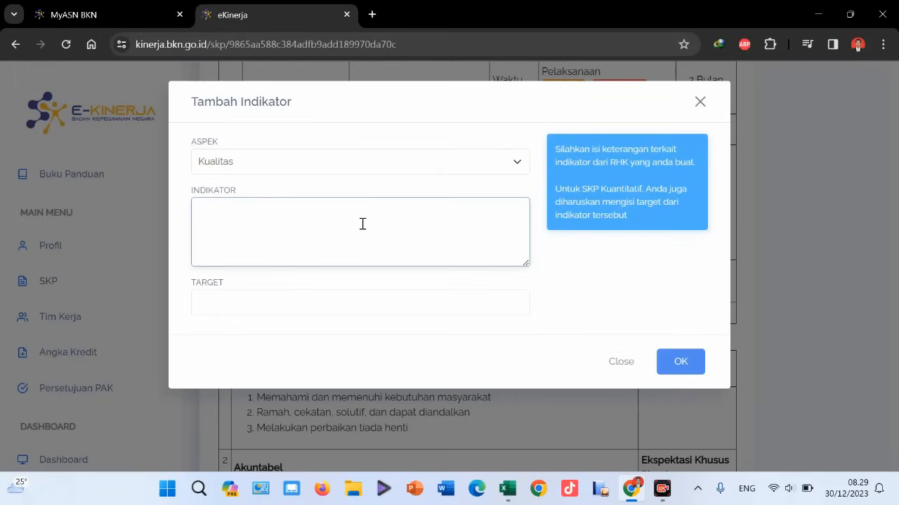
{"action": "key", "text": "ctrl+v"}
Set the Kualitas indicator's target to "100 %" and save it
{"action": "left_click", "coordinate": [313, 297]}
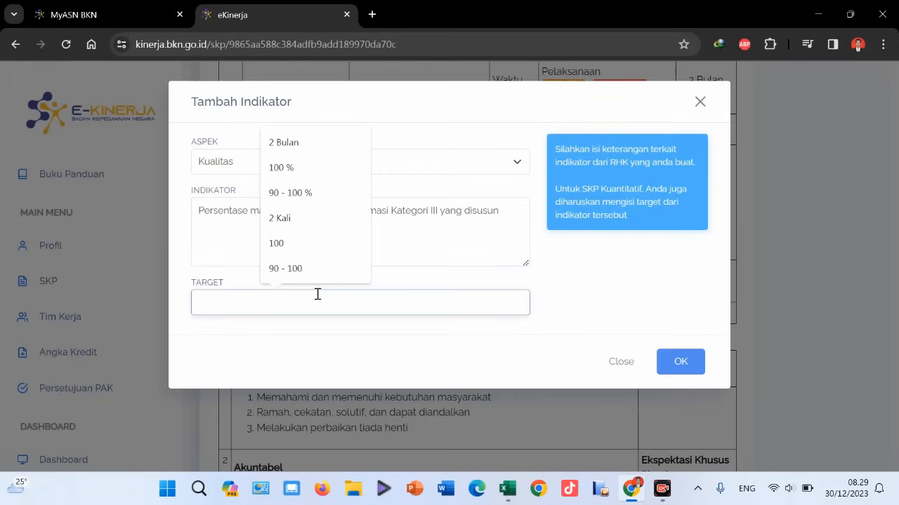
{"action": "left_click", "coordinate": [293, 171]}
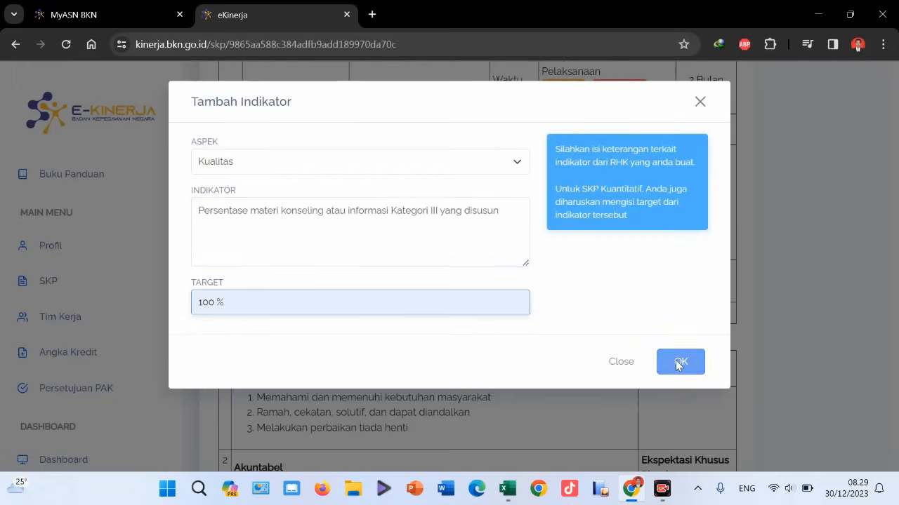
{"action": "left_click", "coordinate": [679, 362]}
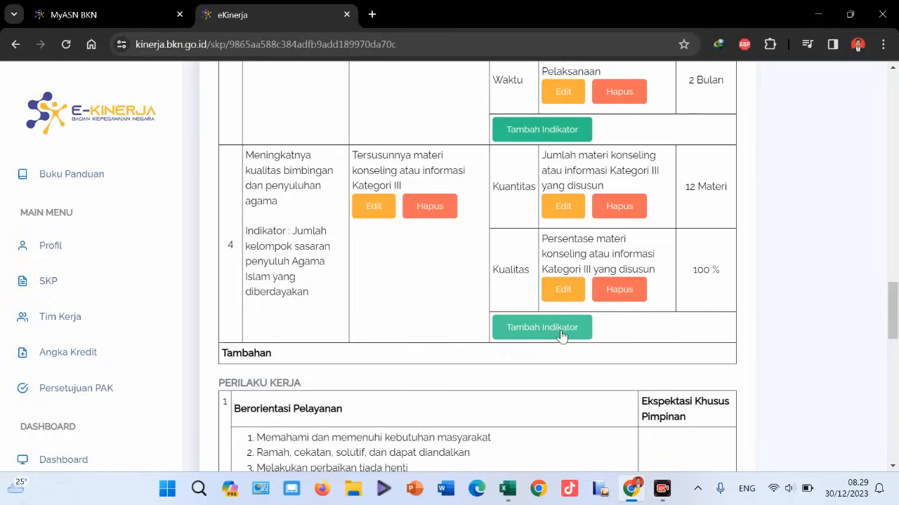
Start a Waktu indicator for the fourth RHK and fill its Indikator with "Ketepatan Waktu Pelaksanaan" copied from cell G65 in Excel
{"action": "left_click", "coordinate": [542, 327]}
{"action": "left_click", "coordinate": [356, 167]}
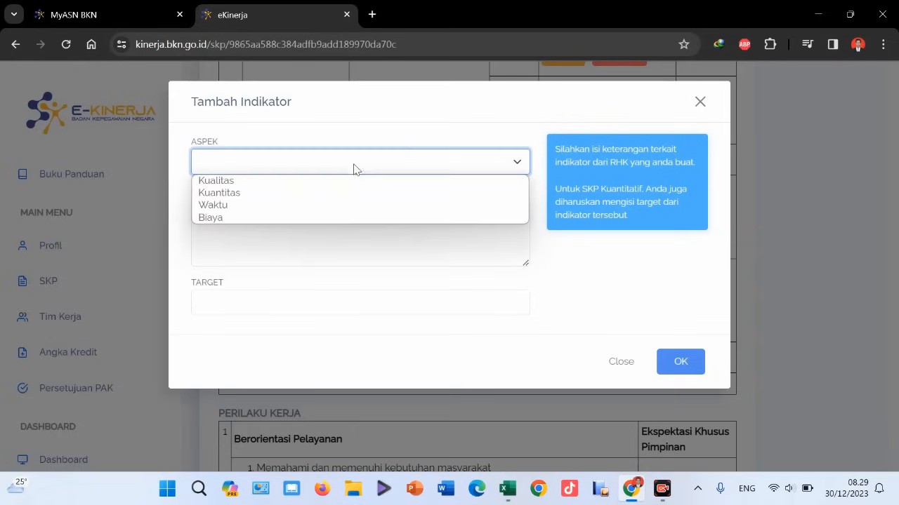
{"action": "left_click", "coordinate": [258, 205]}
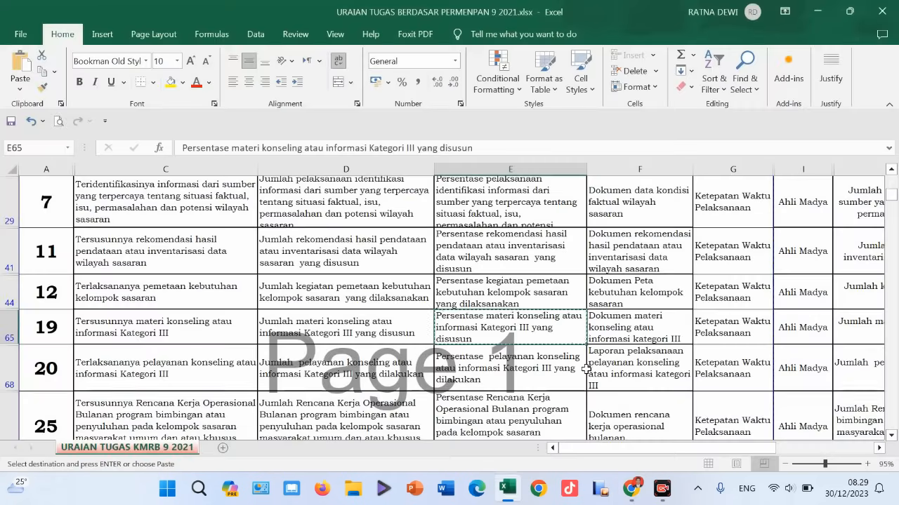
{"action": "left_click", "coordinate": [508, 489]}
{"action": "left_click", "coordinate": [714, 339]}
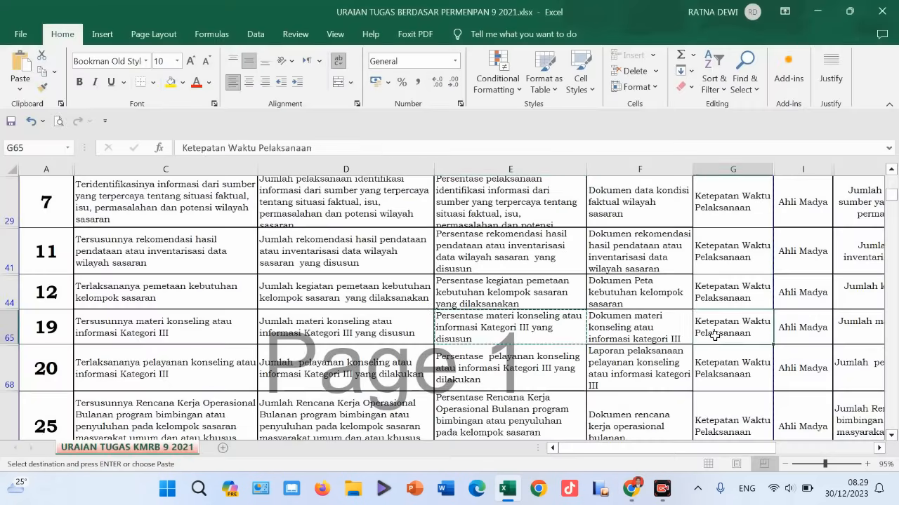
{"action": "key", "text": "ctrl+c"}
{"action": "left_click", "coordinate": [508, 489]}
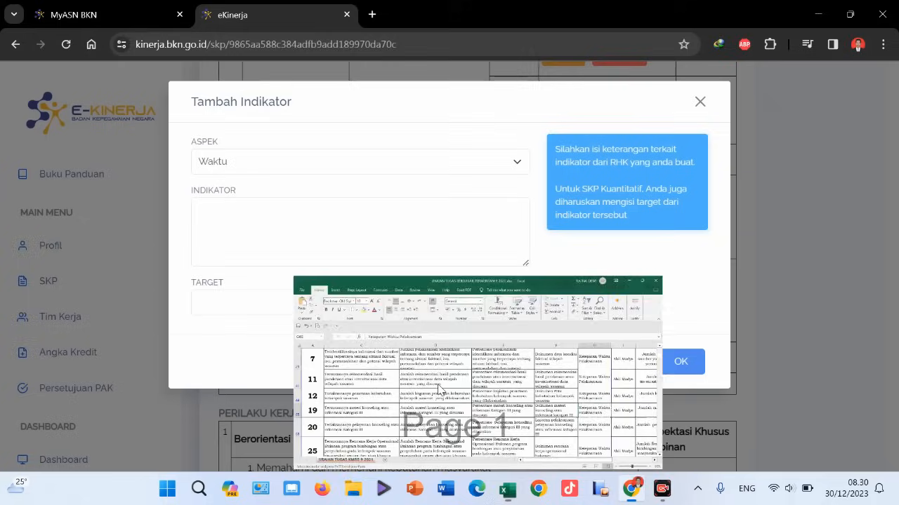
{"action": "left_click", "coordinate": [356, 232]}
{"action": "key", "text": "ctrl+v"}
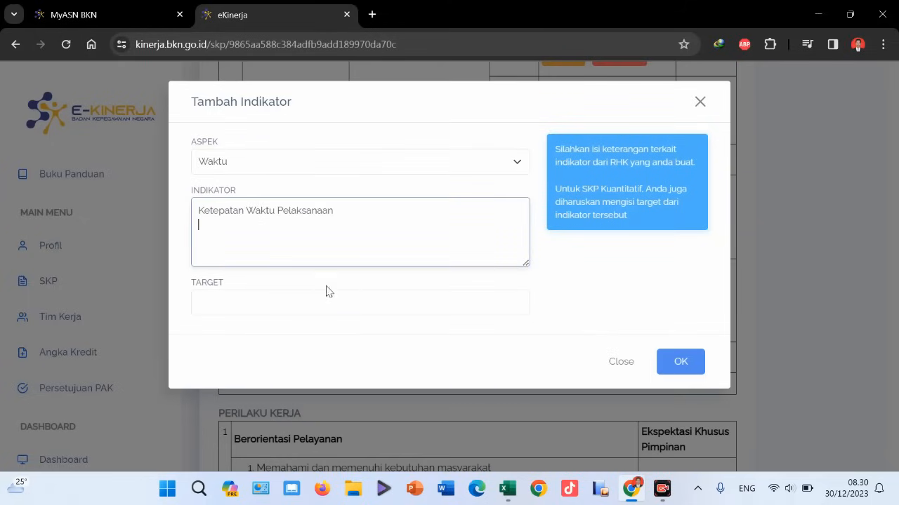
Set the Waktu indicator's target to "12 Bulan" and save it
{"action": "left_click", "coordinate": [319, 293]}
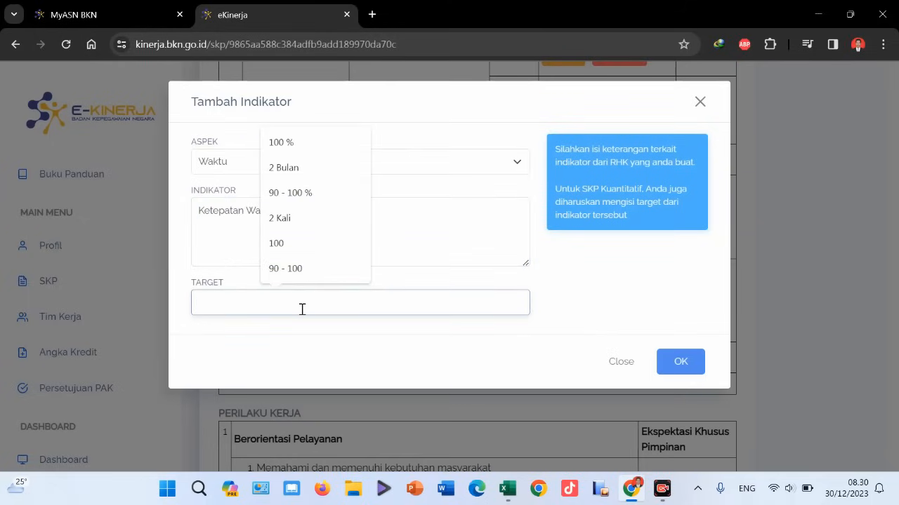
{"action": "type", "text": "12 Bu"}
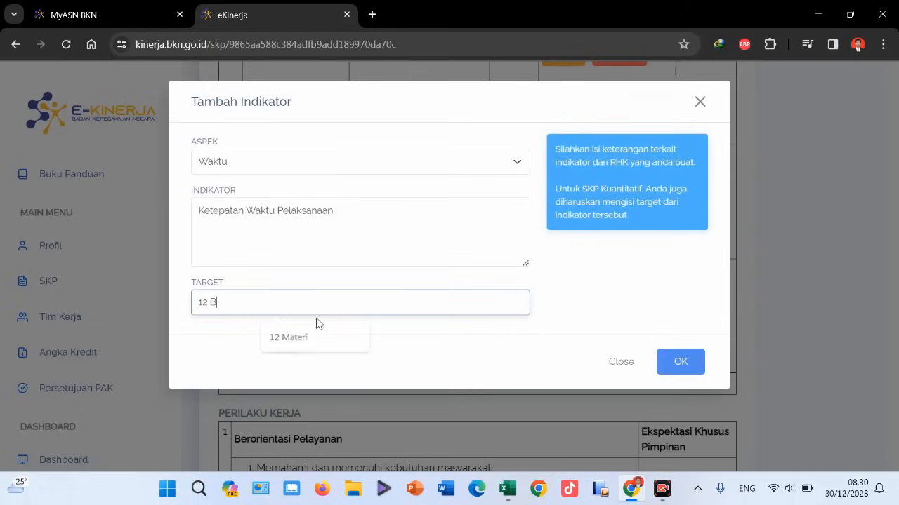
{"action": "type", "text": "lan"}
{"action": "left_click", "coordinate": [667, 366]}
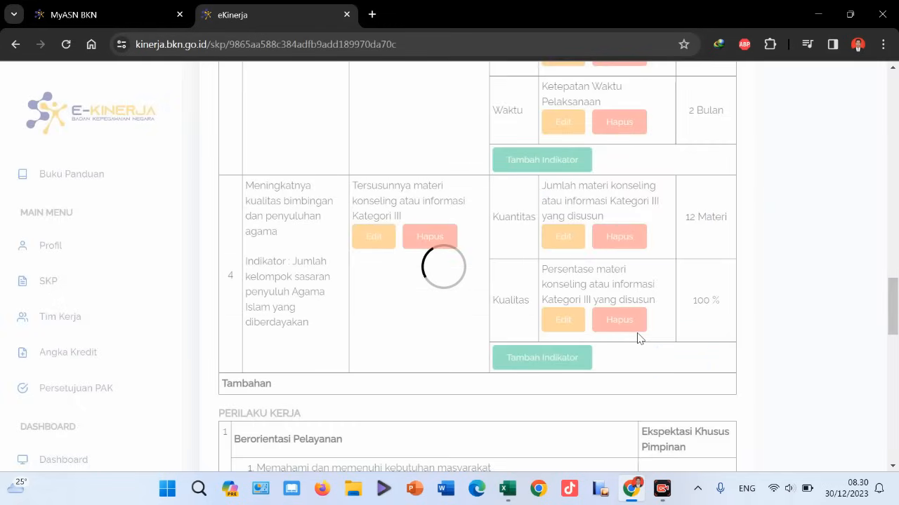
Review the SKP draft from its header through all RHK entries, checking each one's aspects, indicators and annual targets
{"action": "scroll", "coordinate": [638, 339], "scroll_direction": "down", "scroll_amount": 4}
{"action": "scroll", "coordinate": [638, 339], "scroll_direction": "down", "scroll_amount": 3}
{"action": "scroll", "coordinate": [639, 343], "scroll_direction": "up", "scroll_amount": 18}
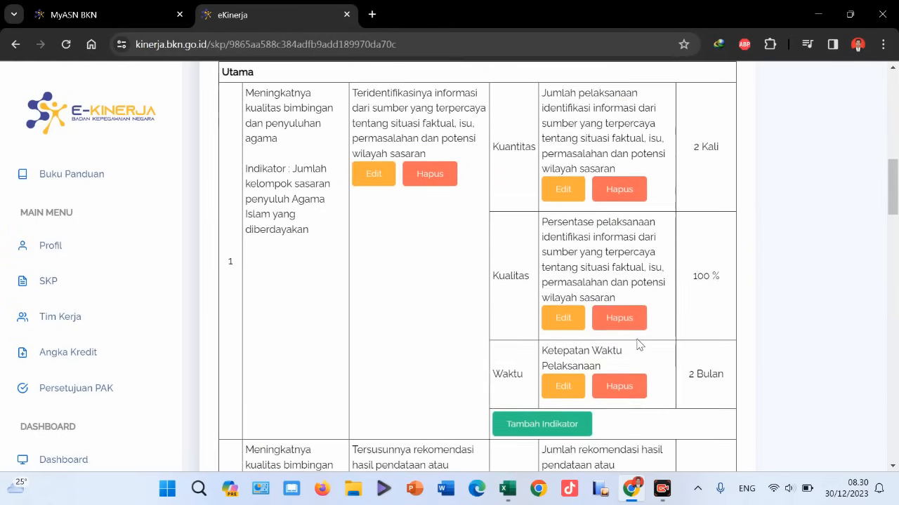
{"action": "scroll", "coordinate": [638, 342], "scroll_direction": "up", "scroll_amount": 6}
{"action": "scroll", "coordinate": [385, 233], "scroll_direction": "down", "scroll_amount": 12}
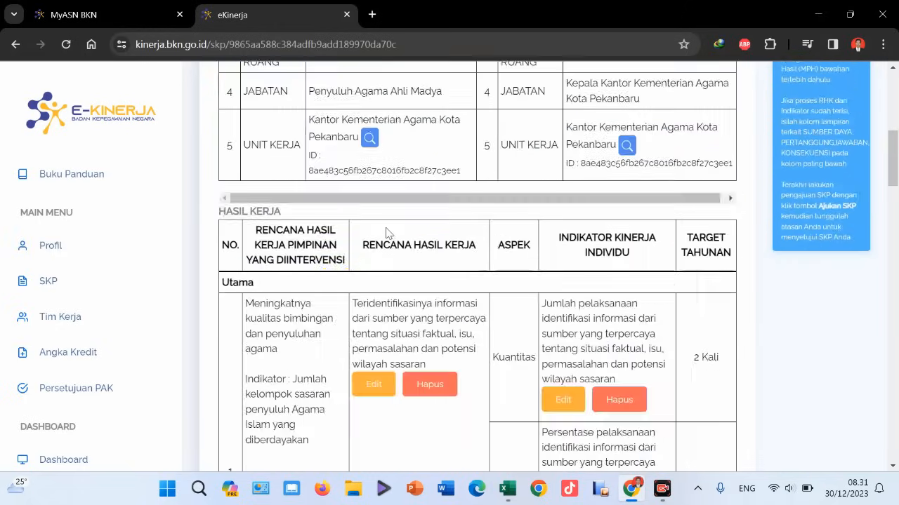
{"action": "scroll", "coordinate": [385, 233], "scroll_direction": "down", "scroll_amount": 9}
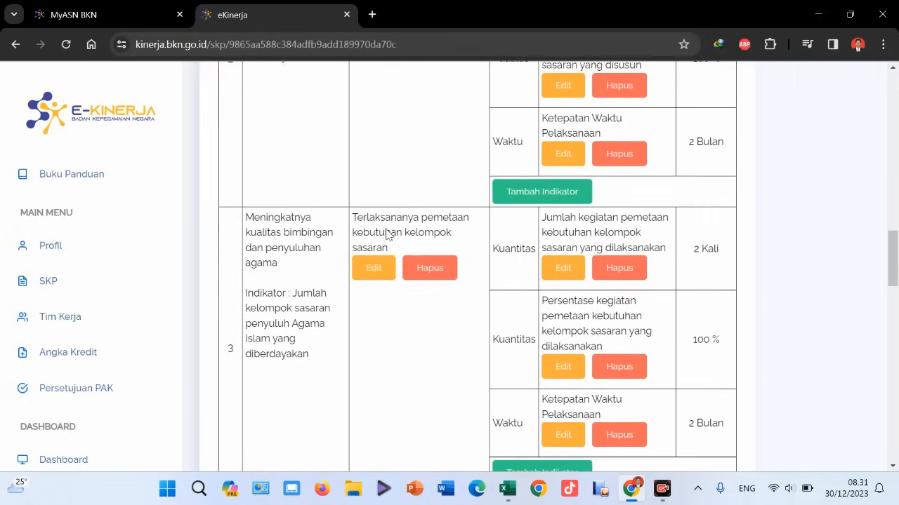
{"action": "scroll", "coordinate": [385, 235], "scroll_direction": "down", "scroll_amount": 3}
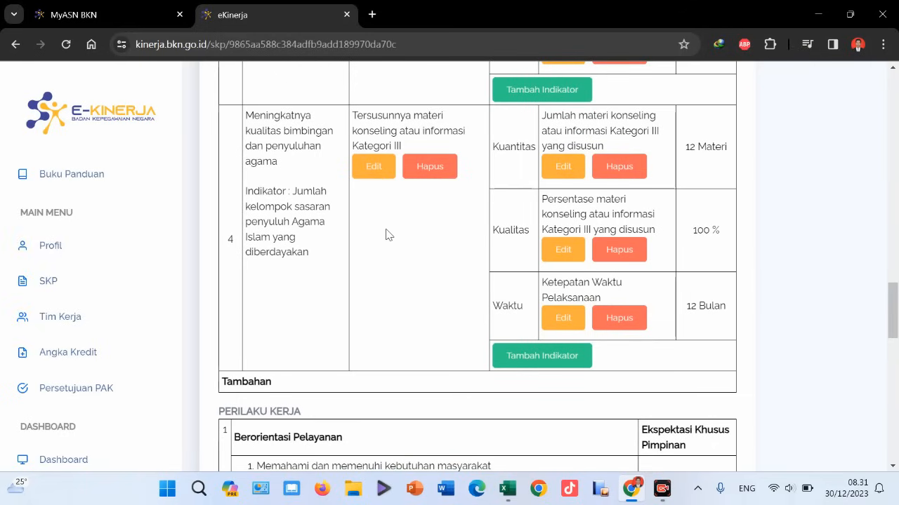
{"action": "scroll", "coordinate": [393, 241], "scroll_direction": "up", "scroll_amount": 15}
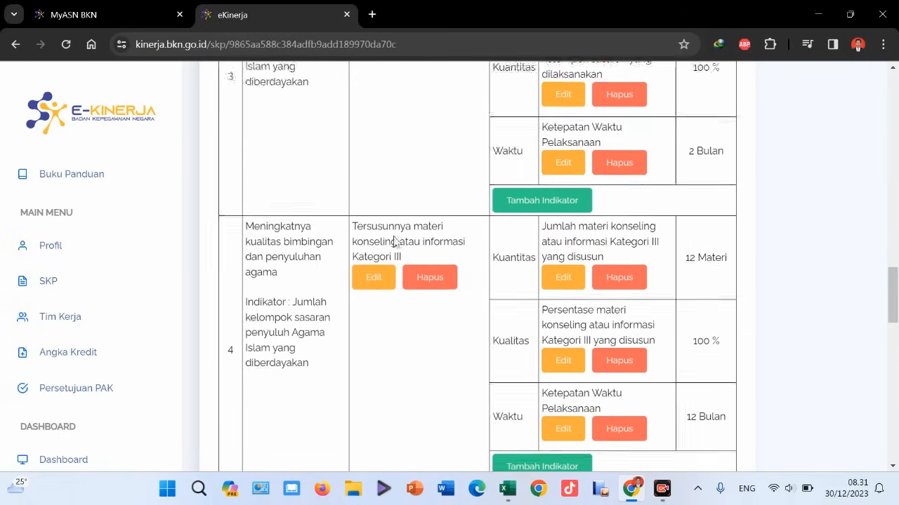
{"action": "scroll", "coordinate": [394, 241], "scroll_direction": "up", "scroll_amount": 6}
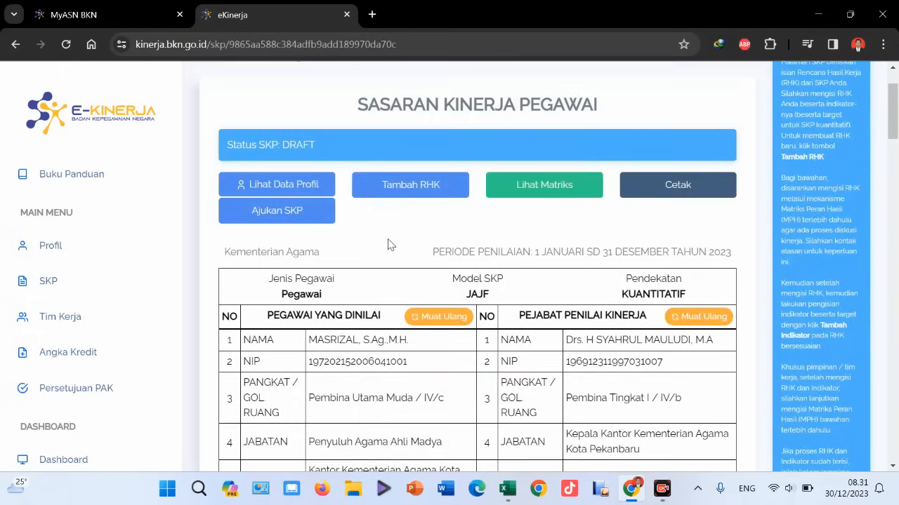
{"action": "scroll", "coordinate": [412, 291], "scroll_direction": "down", "scroll_amount": 20}
{"action": "scroll", "coordinate": [411, 291], "scroll_direction": "up", "scroll_amount": 1}
{"action": "scroll", "coordinate": [433, 308], "scroll_direction": "up", "scroll_amount": 8}
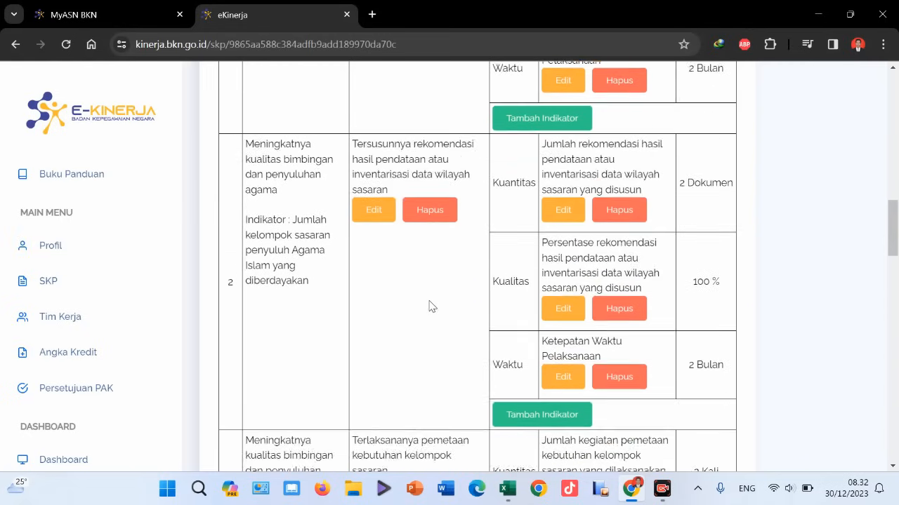
Recheck the indicators and annual targets of the first two RHK entries, along with the employee and assessor details in the SKP header
{"action": "scroll", "coordinate": [430, 303], "scroll_direction": "up", "scroll_amount": 5}
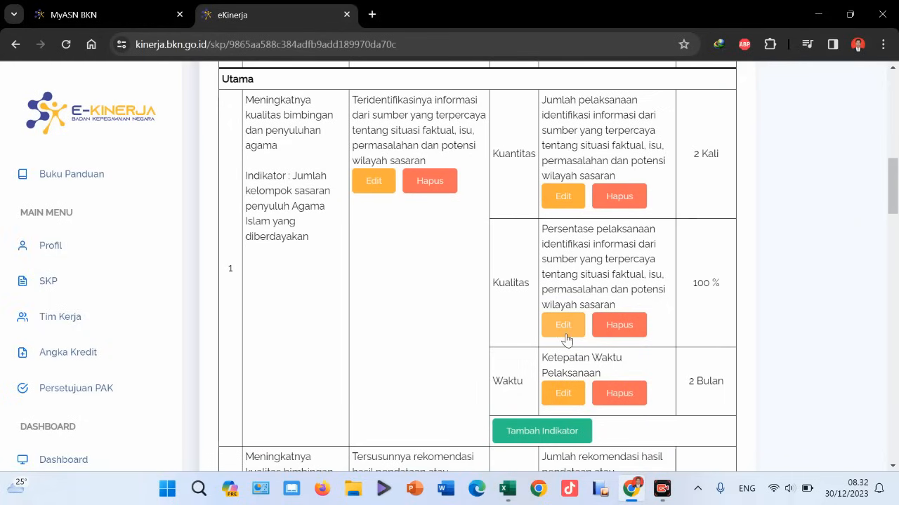
{"action": "scroll", "coordinate": [454, 333], "scroll_direction": "down", "scroll_amount": 3}
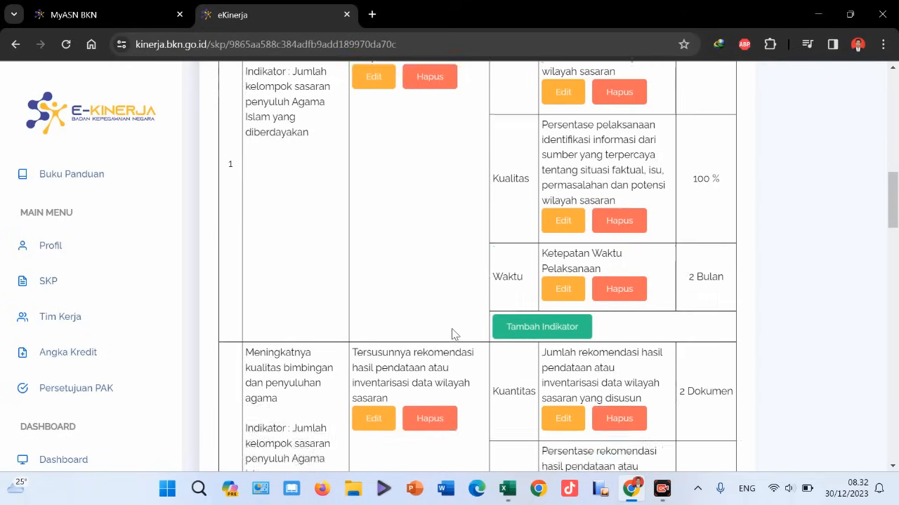
{"action": "scroll", "coordinate": [450, 321], "scroll_direction": "up", "scroll_amount": 8}
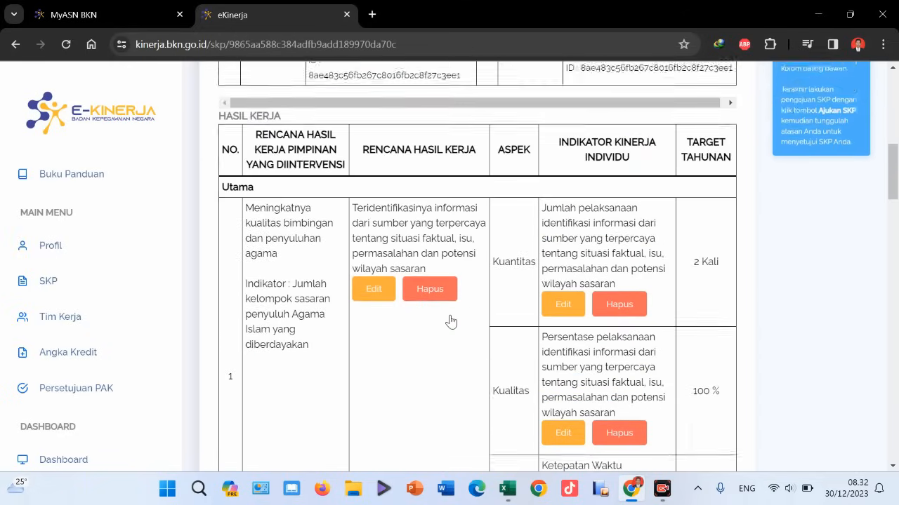
{"action": "scroll", "coordinate": [451, 316], "scroll_direction": "up", "scroll_amount": 2}
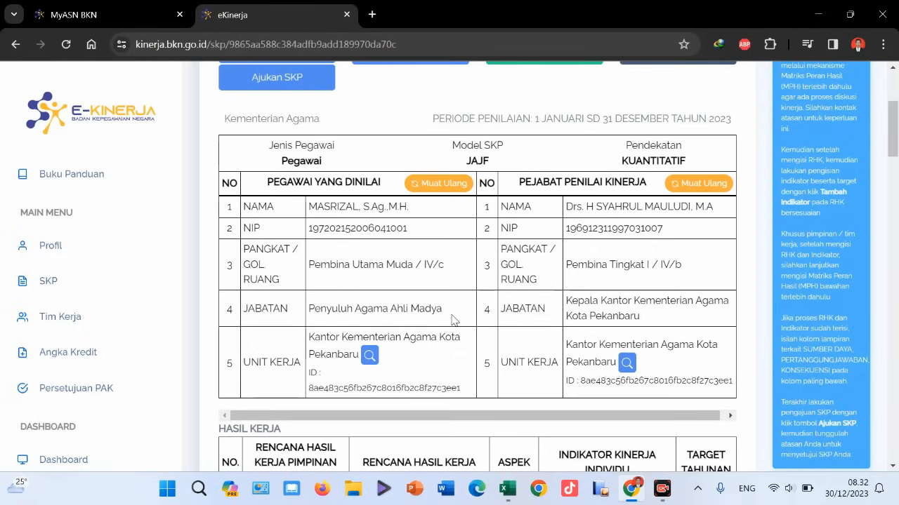
{"action": "scroll", "coordinate": [453, 319], "scroll_direction": "down", "scroll_amount": 4}
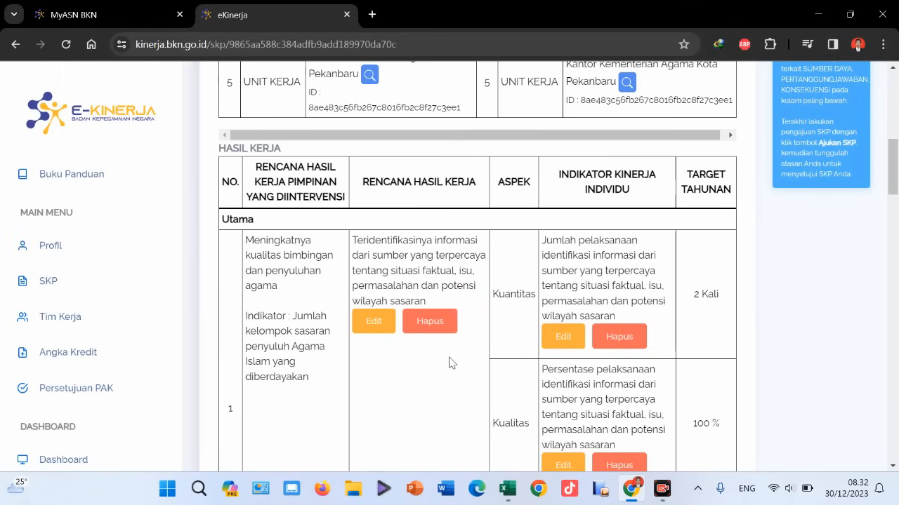
{"action": "scroll", "coordinate": [452, 363], "scroll_direction": "up", "scroll_amount": 5}
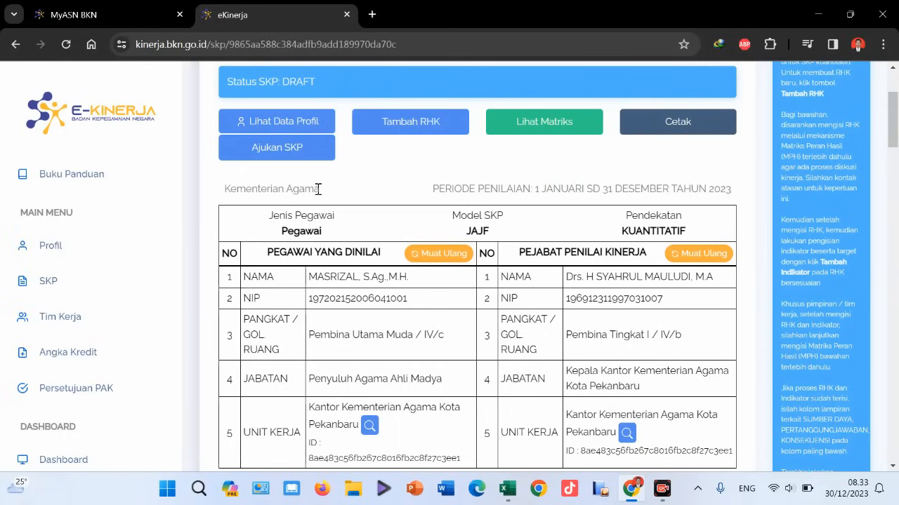
{"action": "scroll", "coordinate": [344, 212], "scroll_direction": "down", "scroll_amount": 9}
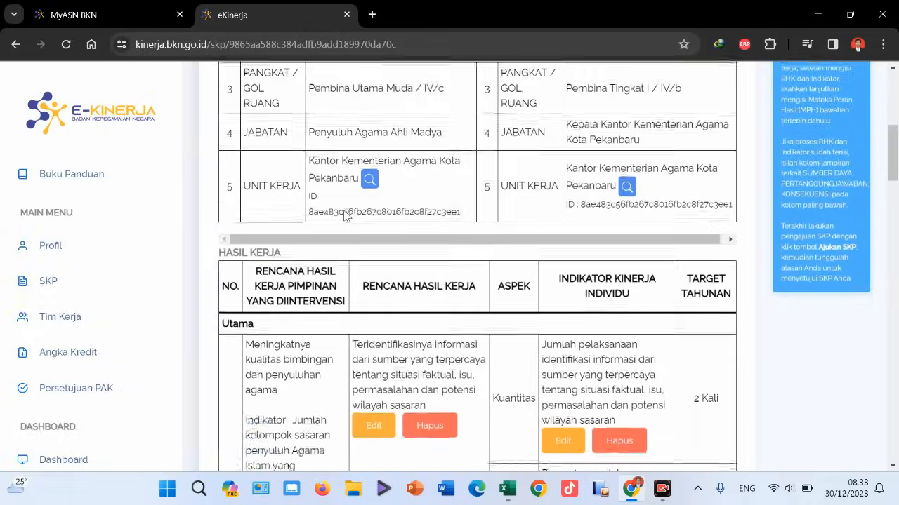
{"action": "scroll", "coordinate": [343, 211], "scroll_direction": "down", "scroll_amount": 9}
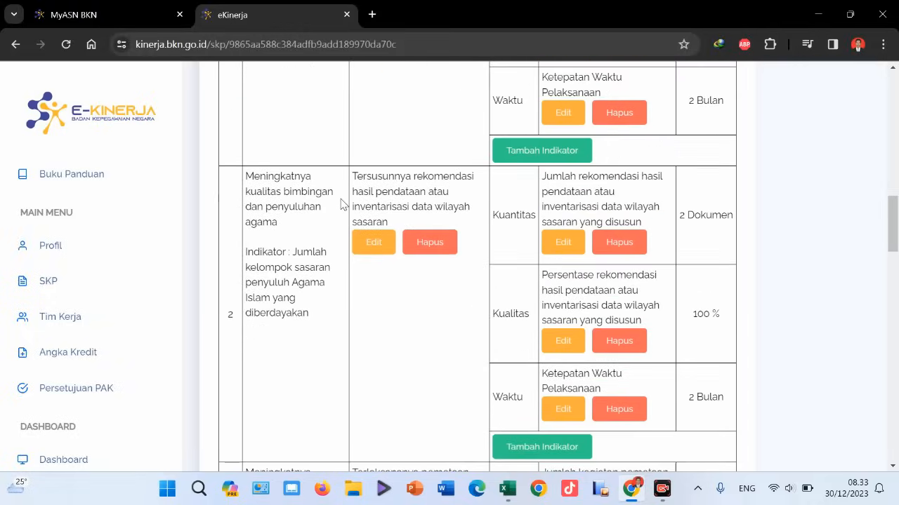
{"action": "scroll", "coordinate": [341, 201], "scroll_direction": "up", "scroll_amount": 10}
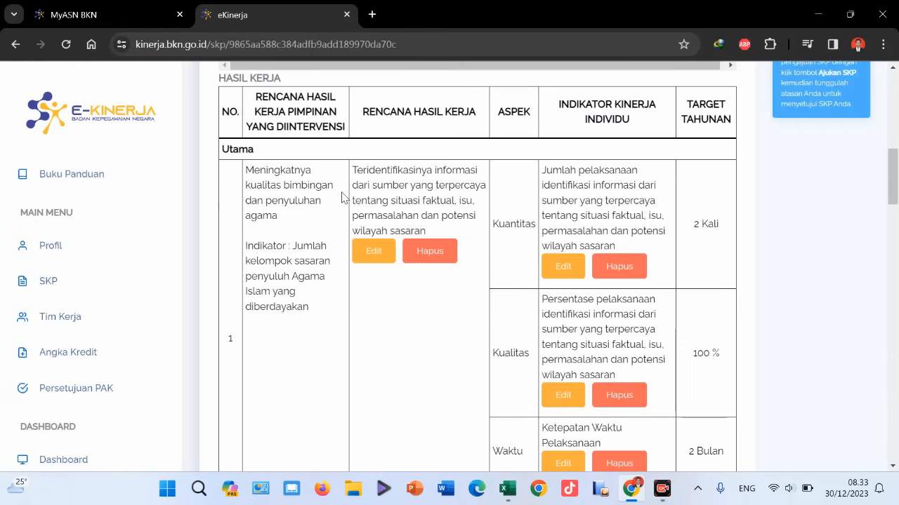
{"action": "scroll", "coordinate": [343, 198], "scroll_direction": "up", "scroll_amount": 1}
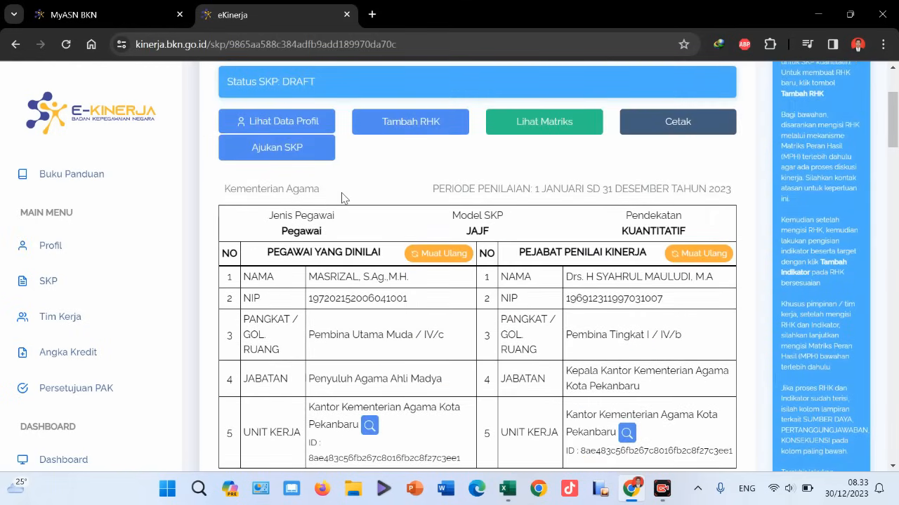